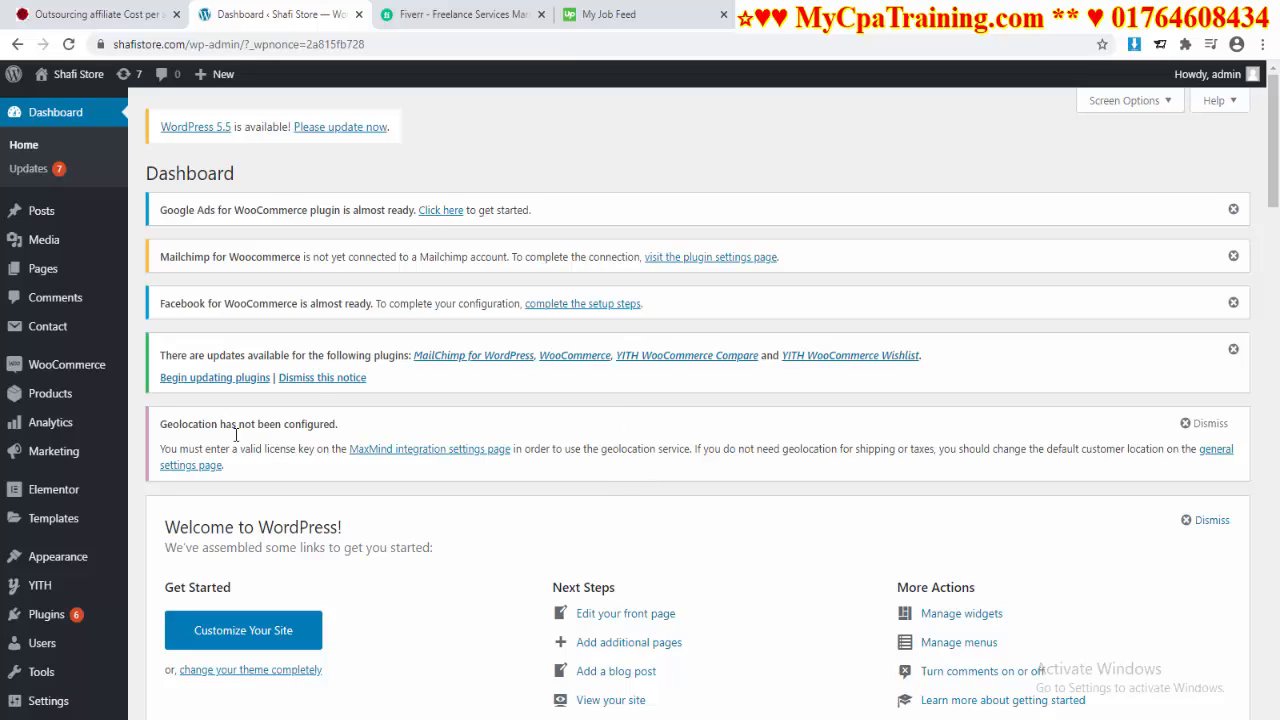
# Step: Search the WordPress plugin directory for "elementor" and check the Elementor Page Builder entry
pyautogui.moveTo(12, 502)
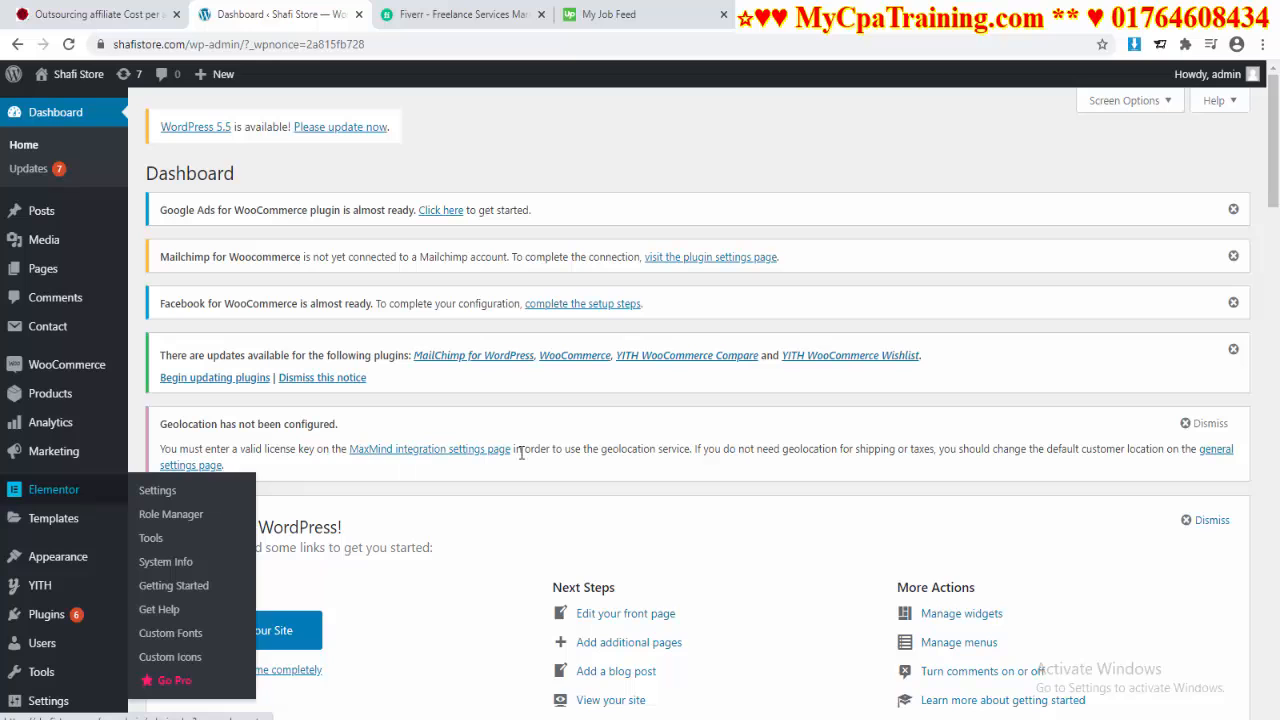
pyautogui.click(40, 614)
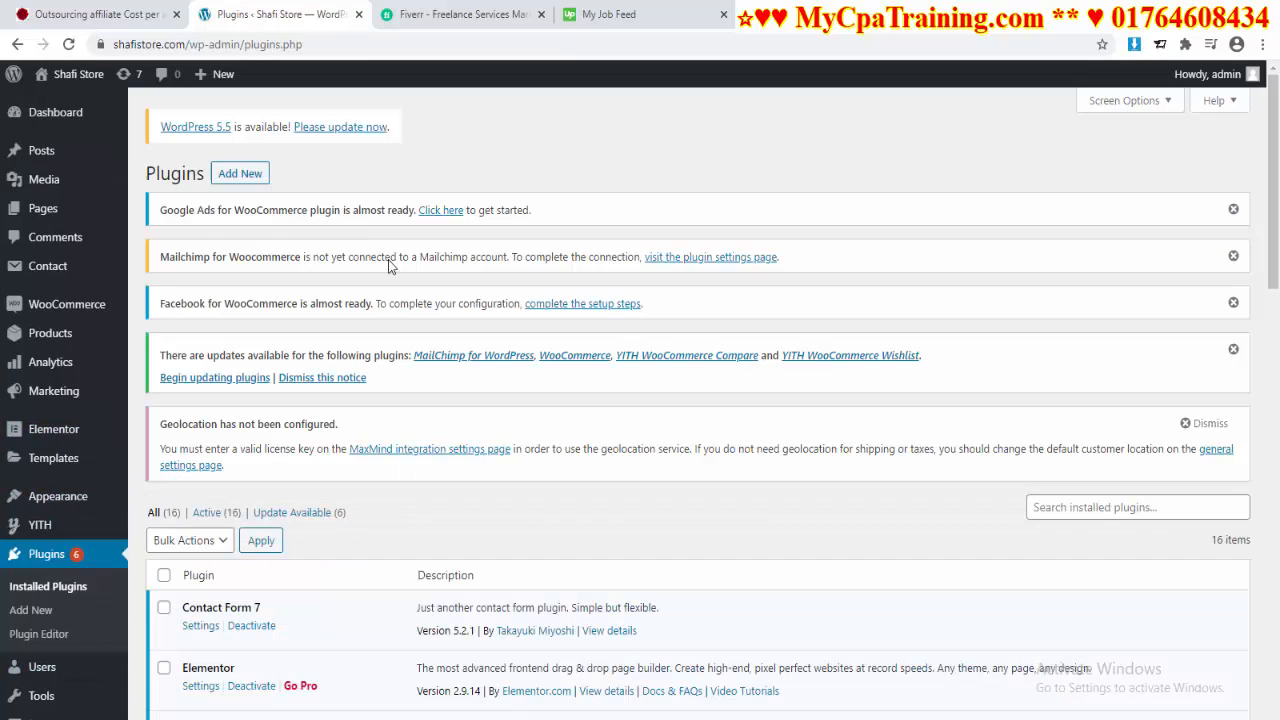
pyautogui.click(245, 174)
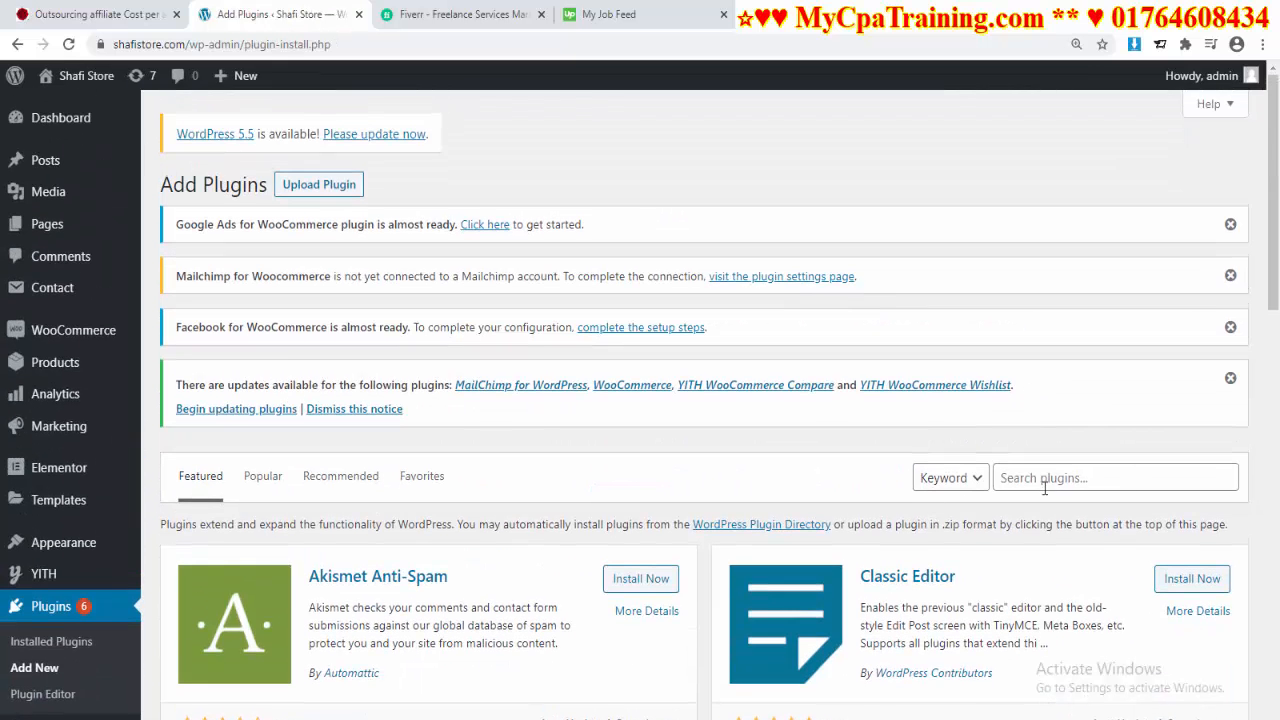
pyautogui.click(1016, 481)
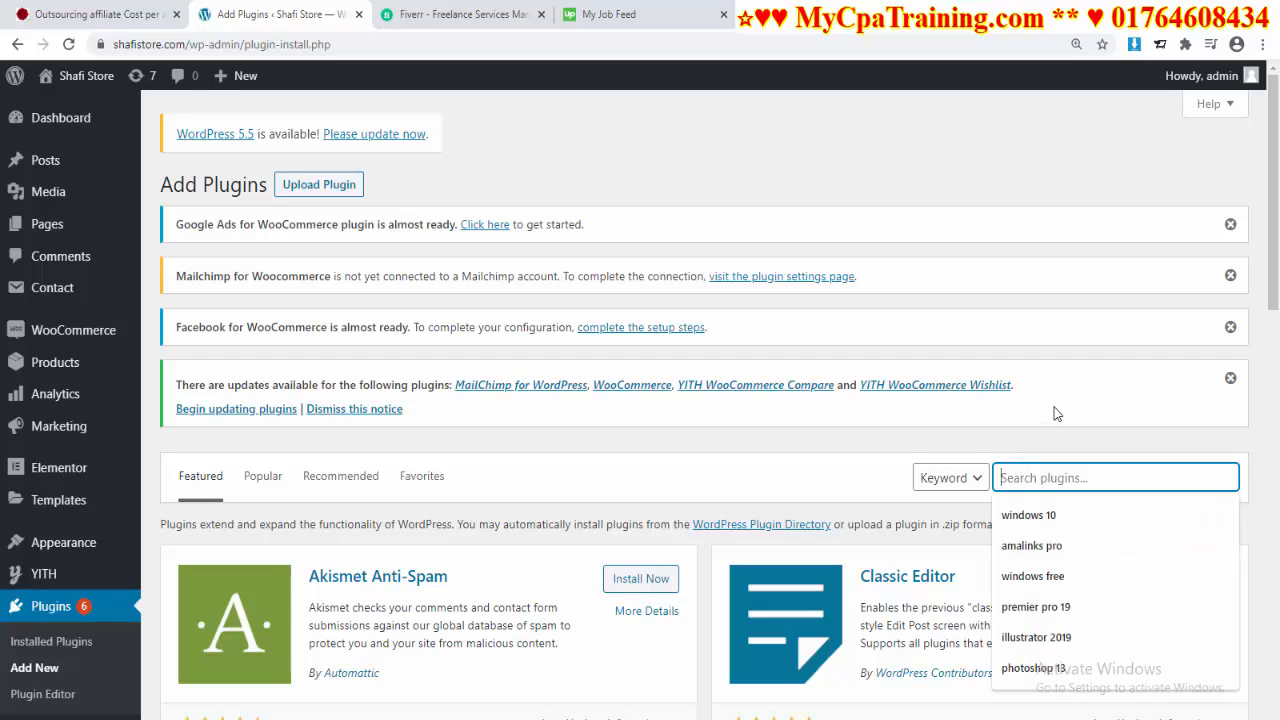
pyautogui.write('ele')
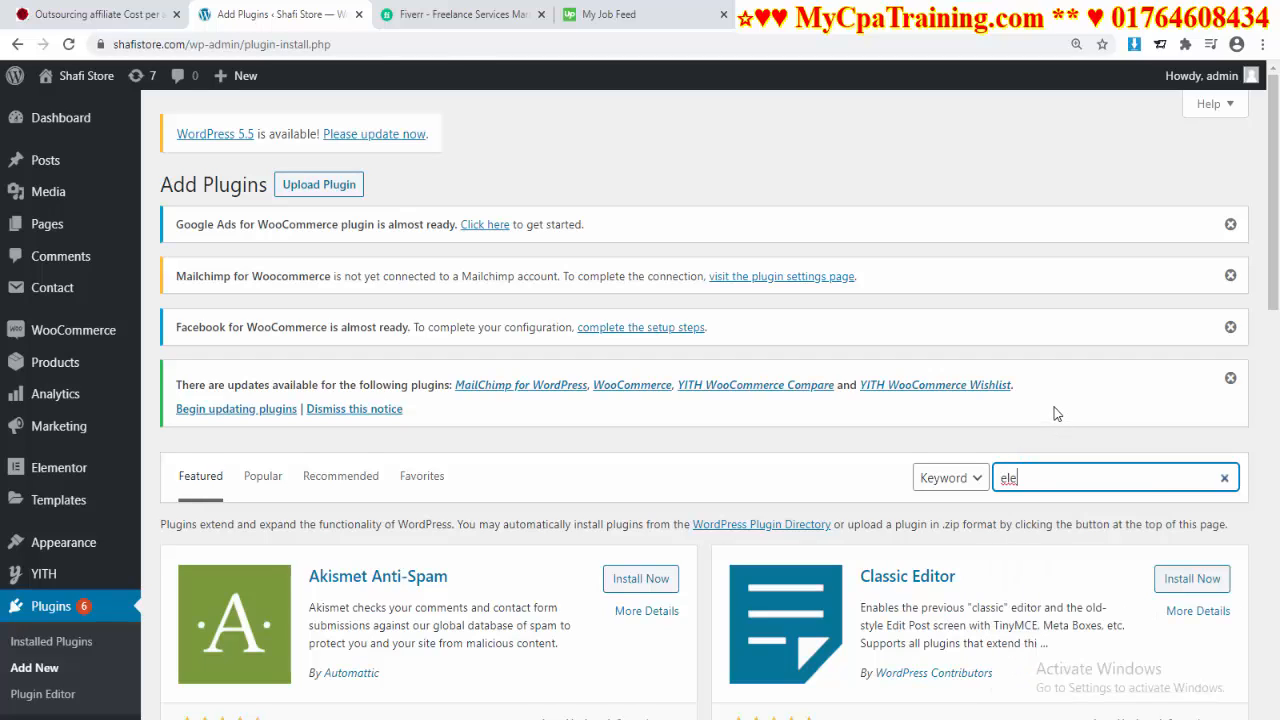
pyautogui.write('mentor')
pyautogui.scroll(-2, 1054, 412)
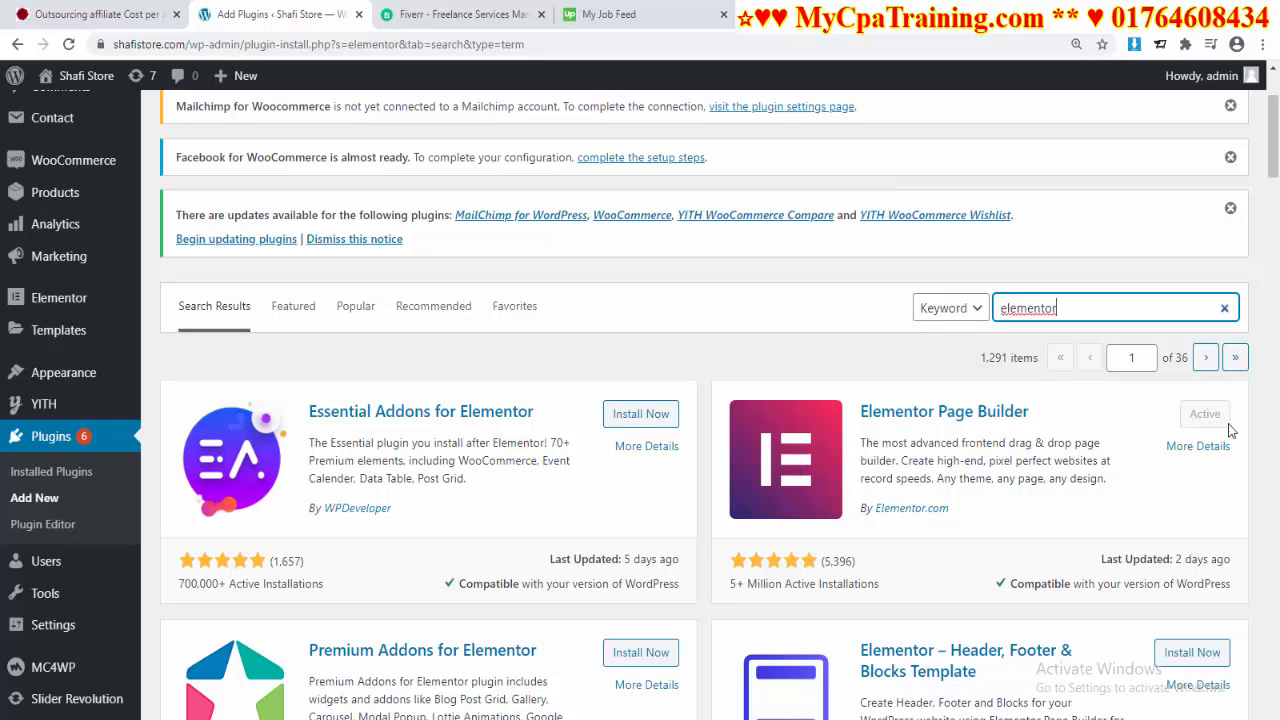
pyautogui.scroll(3, 771, 500)
pyautogui.scroll(-3, 826, 466)
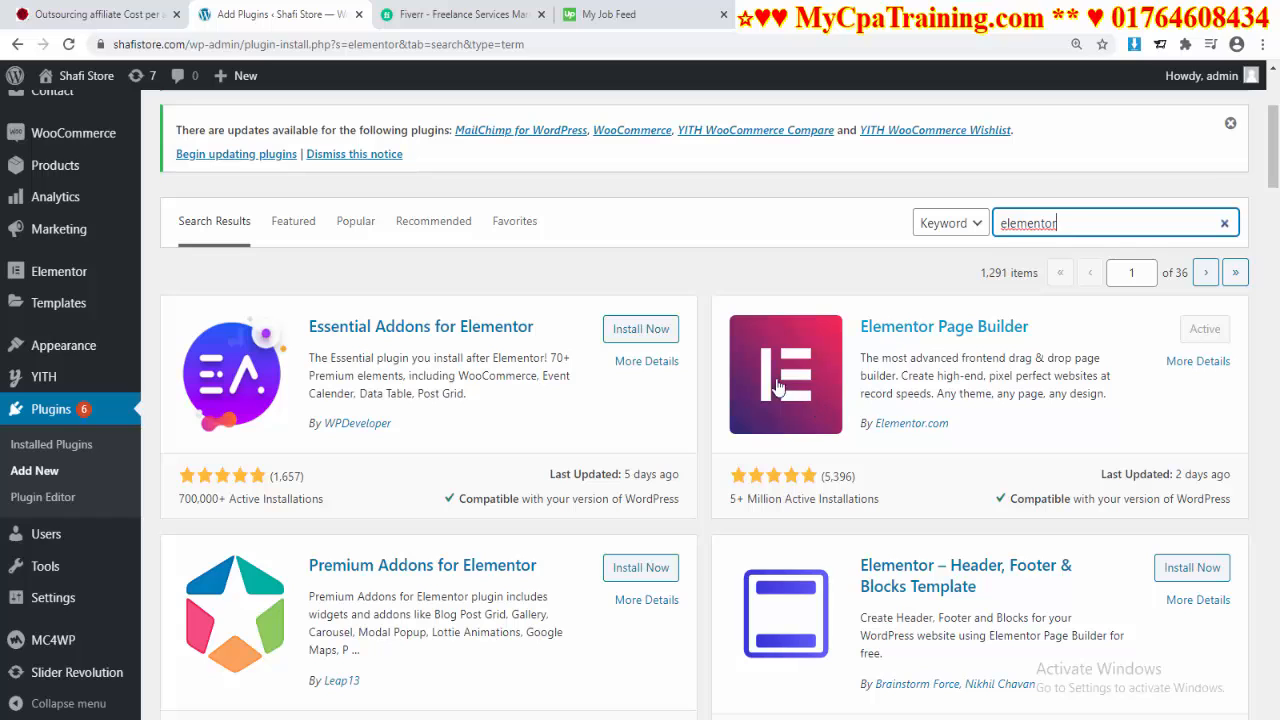
pyautogui.scroll(3, 777, 460)
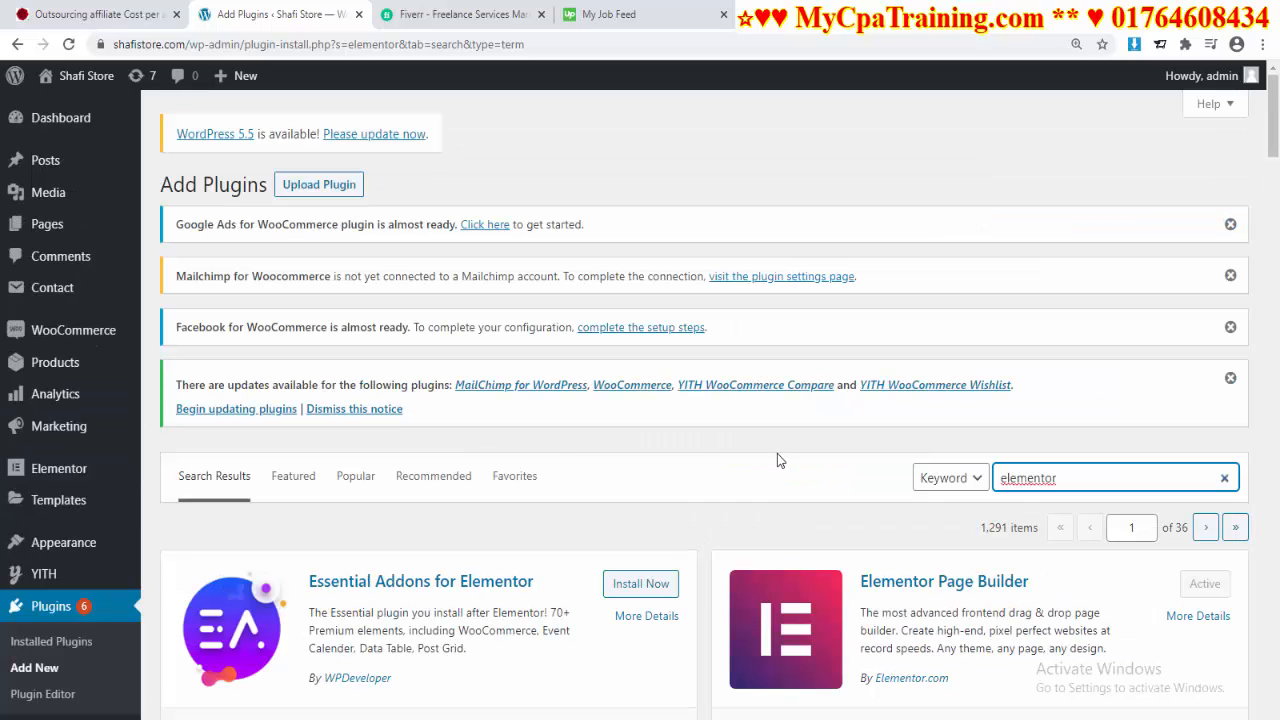
# Step: Create a new page titled "Vaishipon"
pyautogui.click(48, 224)
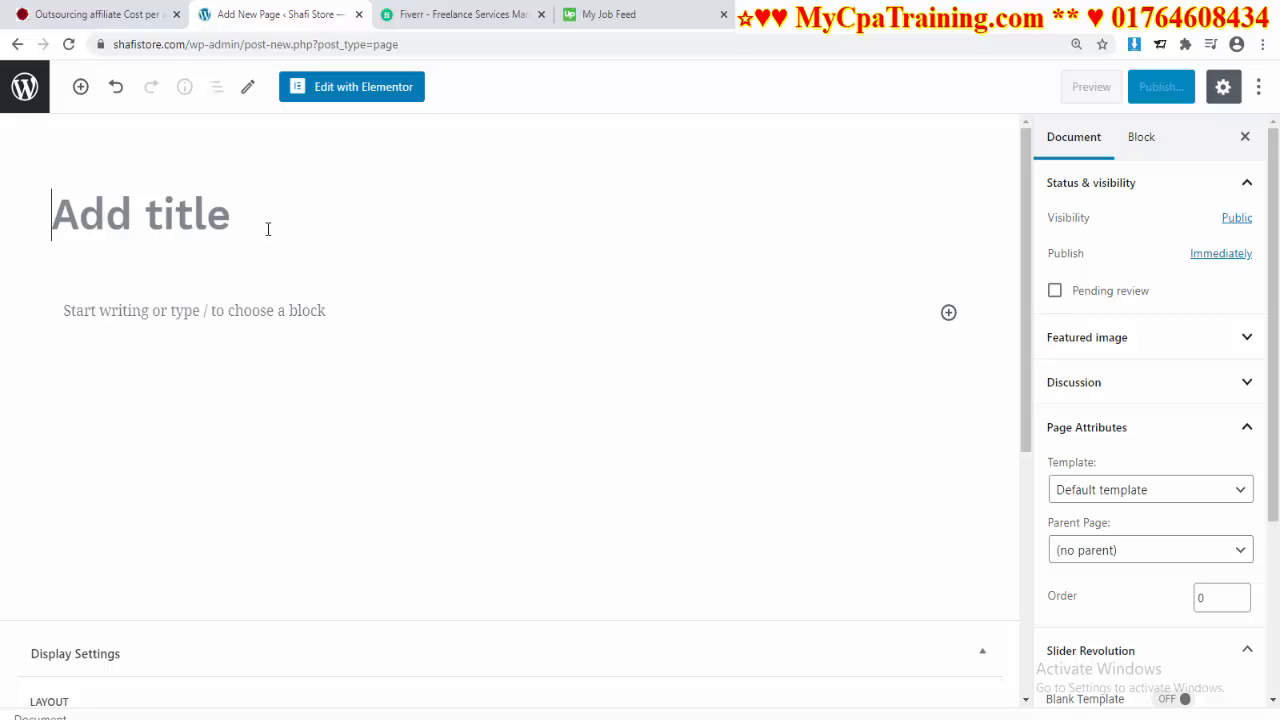
pyautogui.write('Vaishipon')
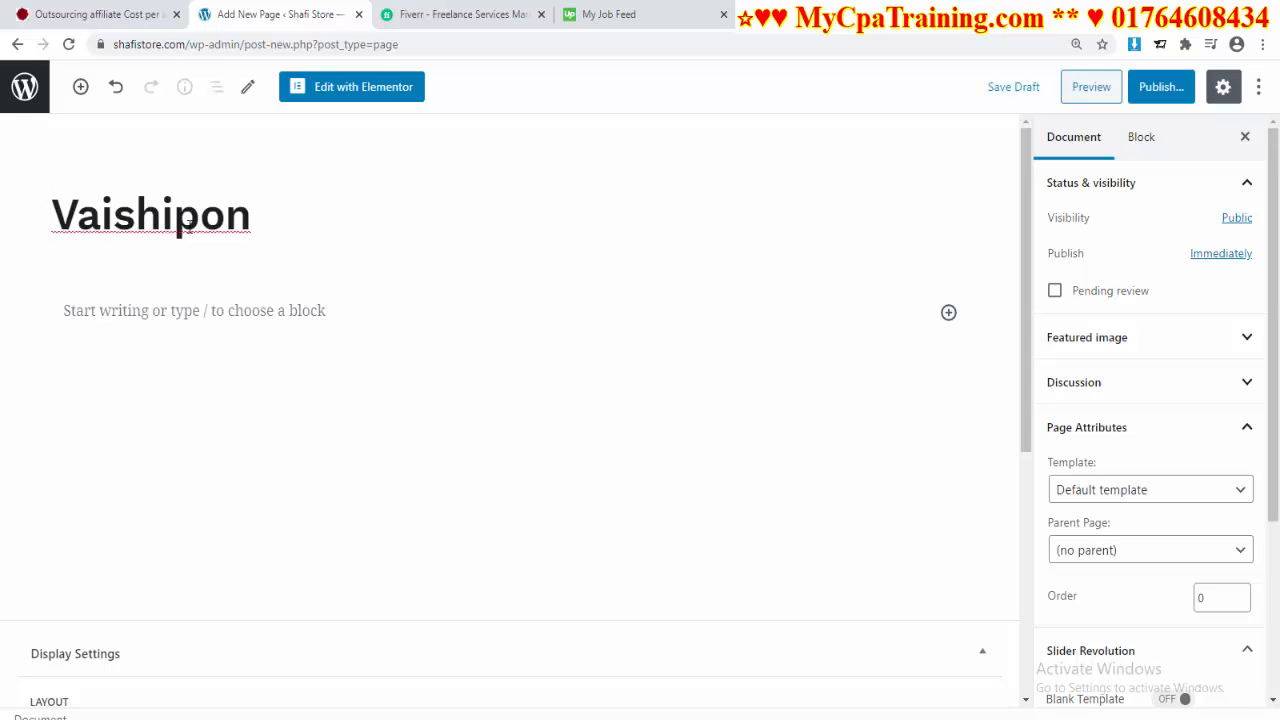
pyautogui.moveTo(278, 224); pyautogui.dragTo(52, 222)
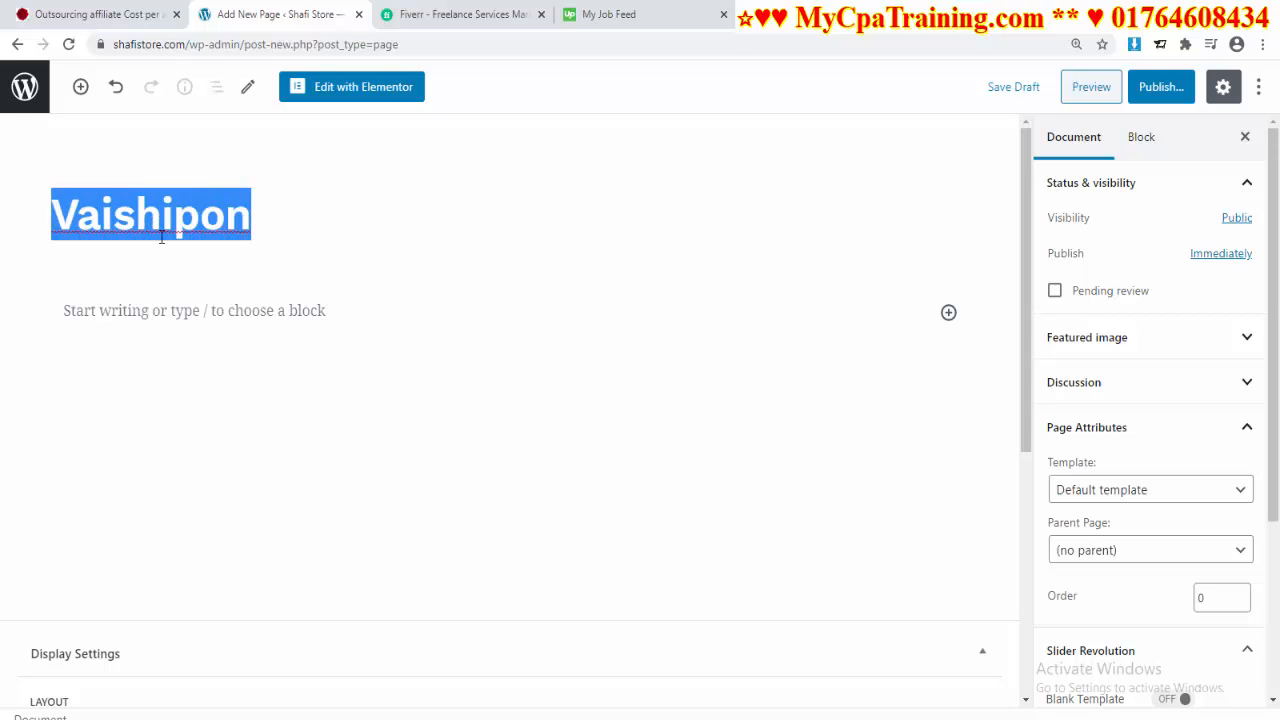
pyautogui.click(332, 239)
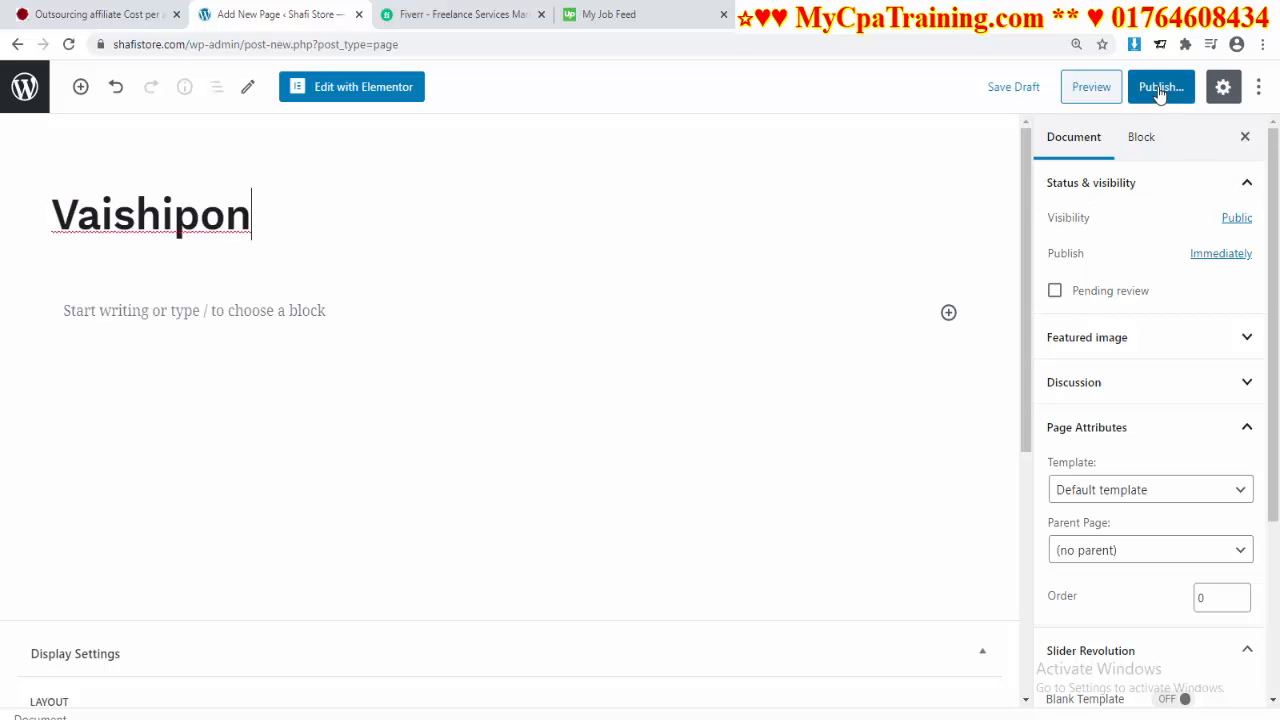
# Step: Set the page template to Elementor Canvas and publish the page
pyautogui.click(1146, 491)
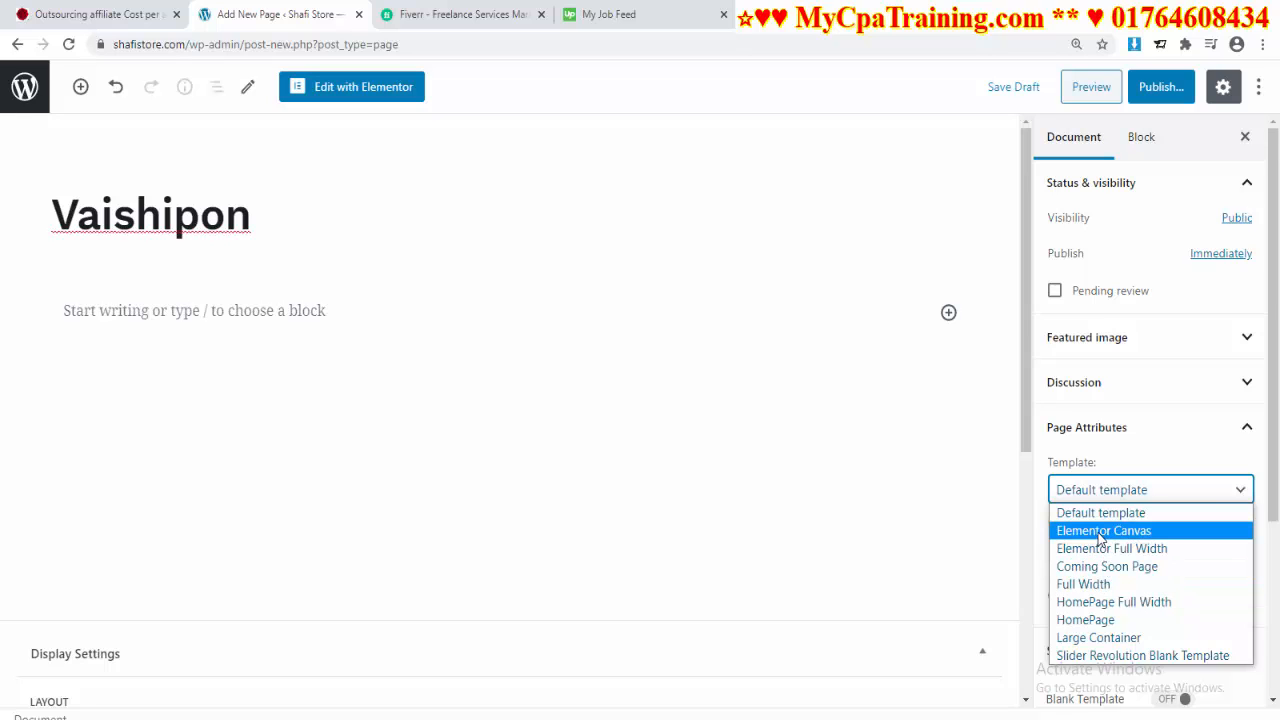
pyautogui.click(1100, 538)
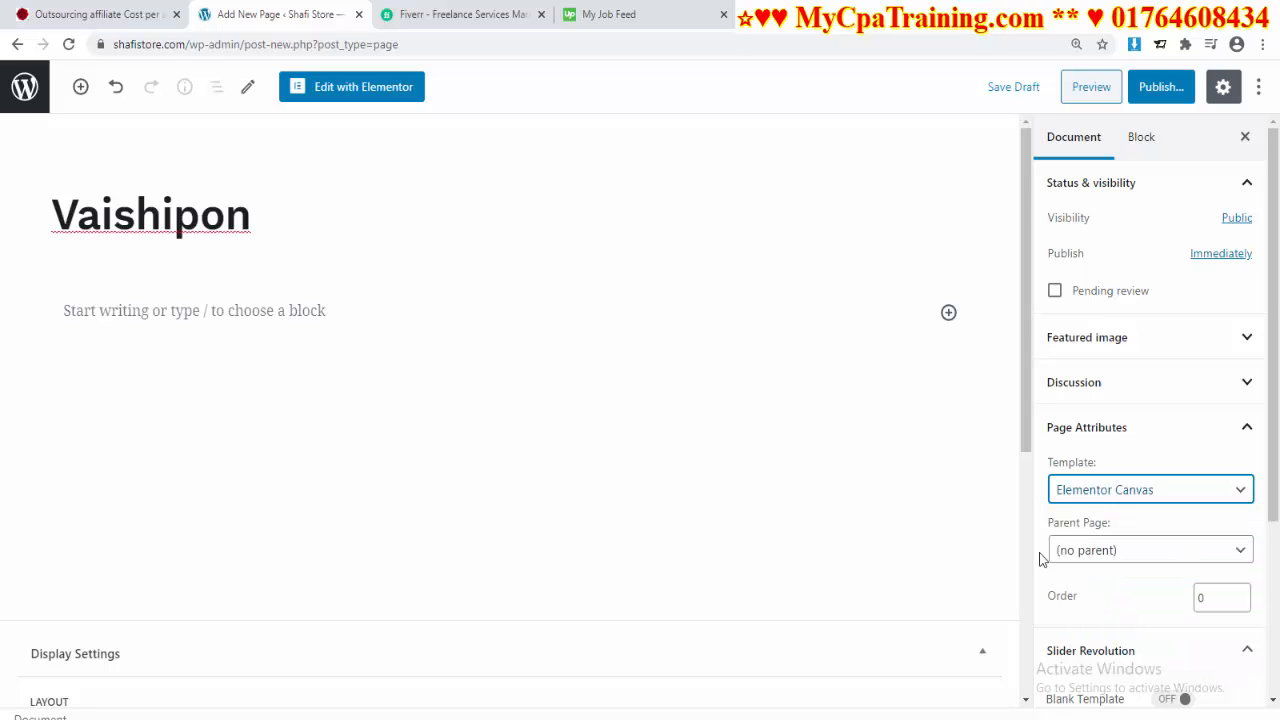
pyautogui.click(1150, 88)
pyautogui.click(1155, 87)
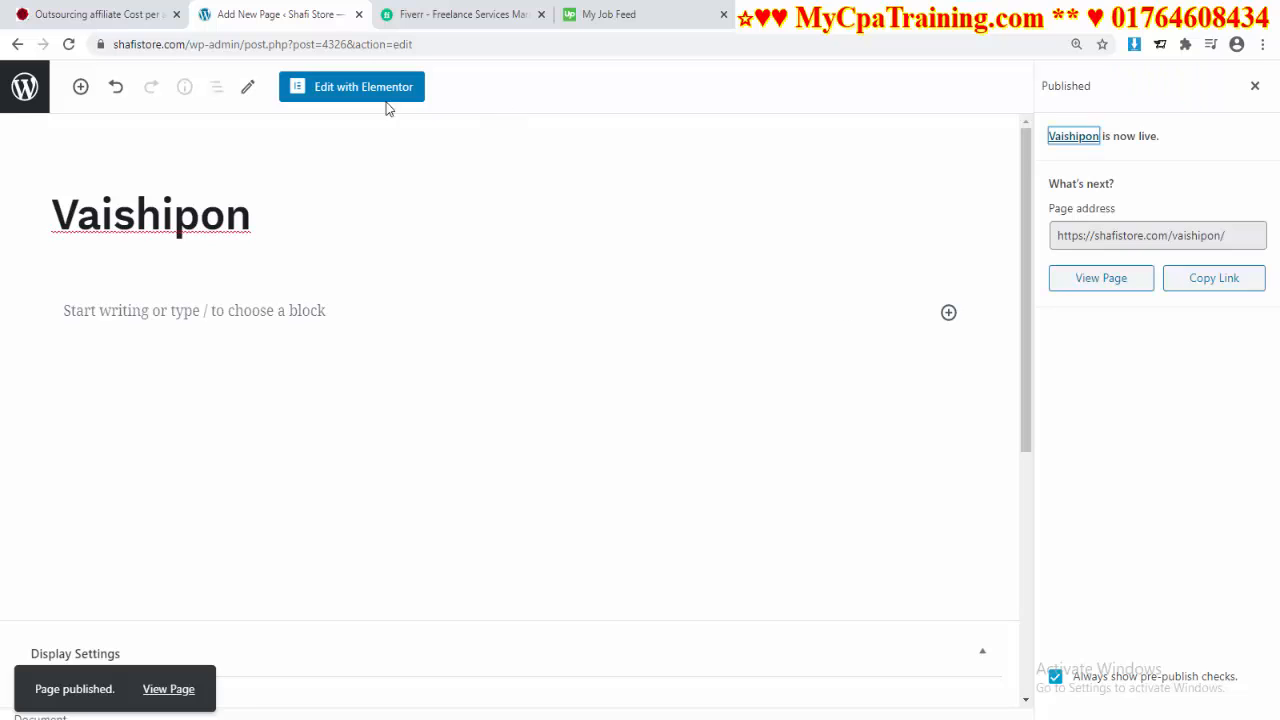
# Step: Open the Vaishipon page in the Elementor editor and look through the available widgets
pyautogui.click(360, 90)
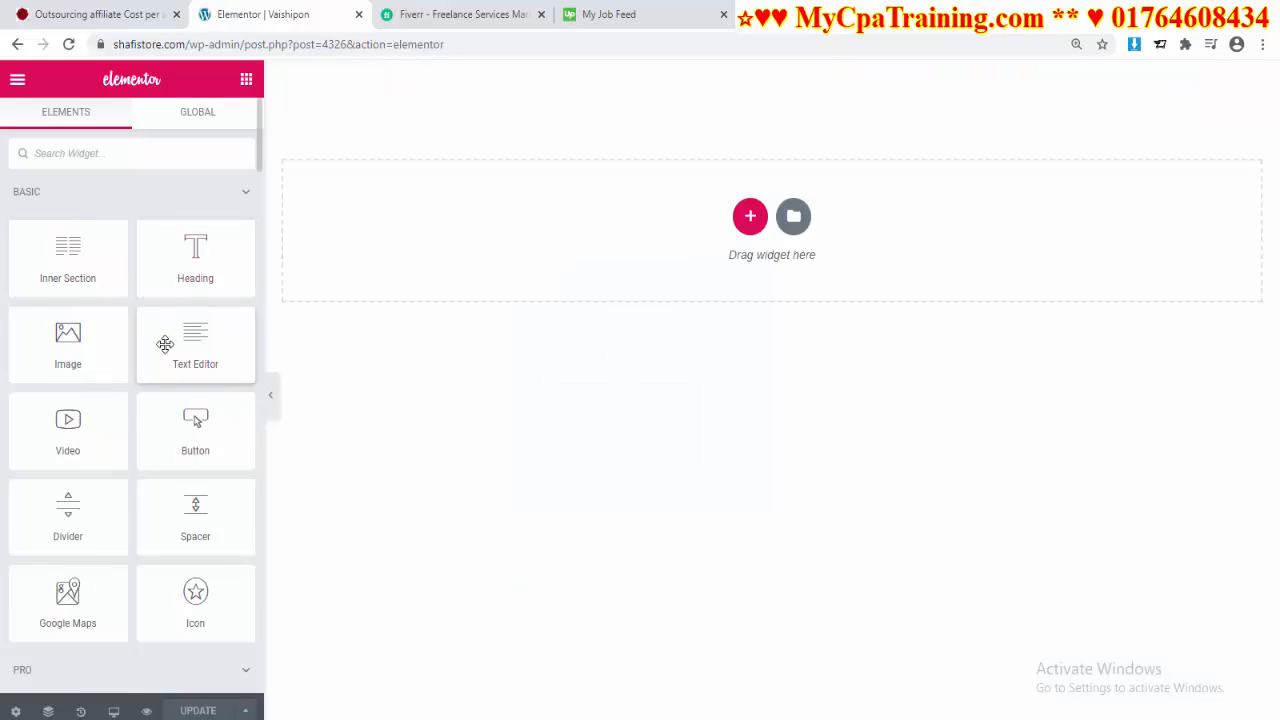
pyautogui.scroll(-10, 160, 330)
pyautogui.scroll(-6, 150, 414)
pyautogui.scroll(15, 150, 414)
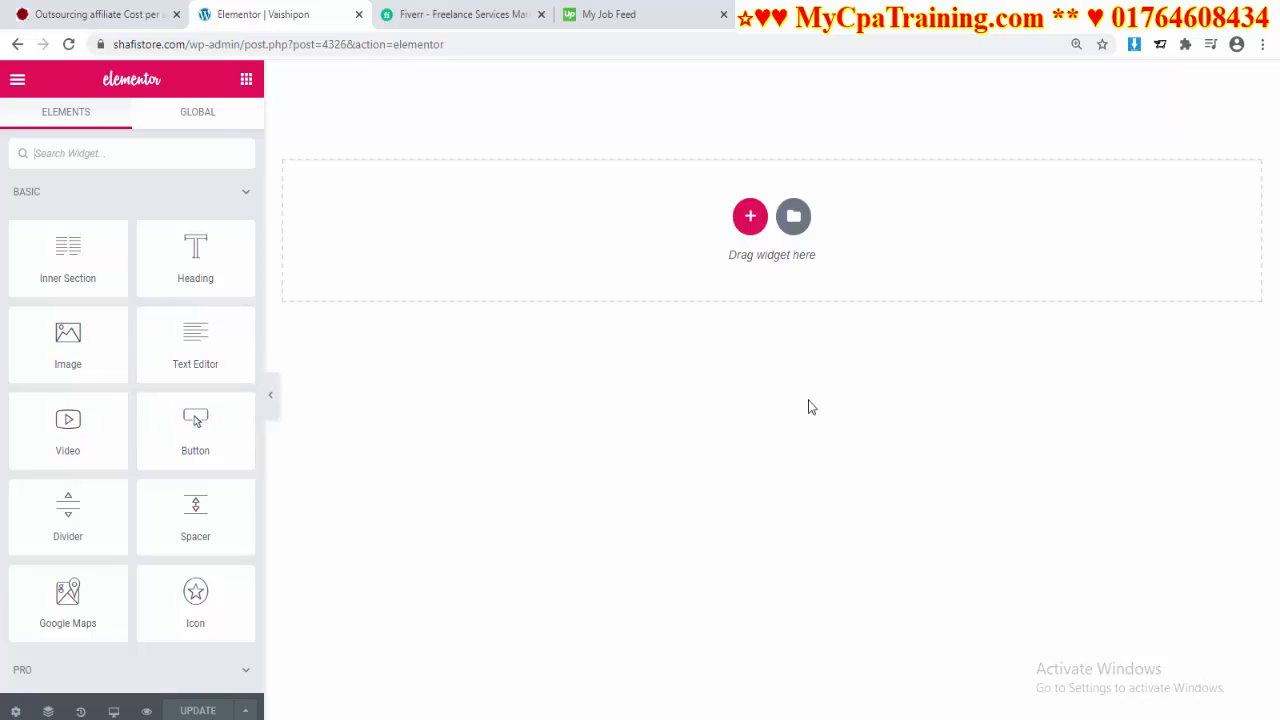
pyautogui.scroll(-8, 186, 334)
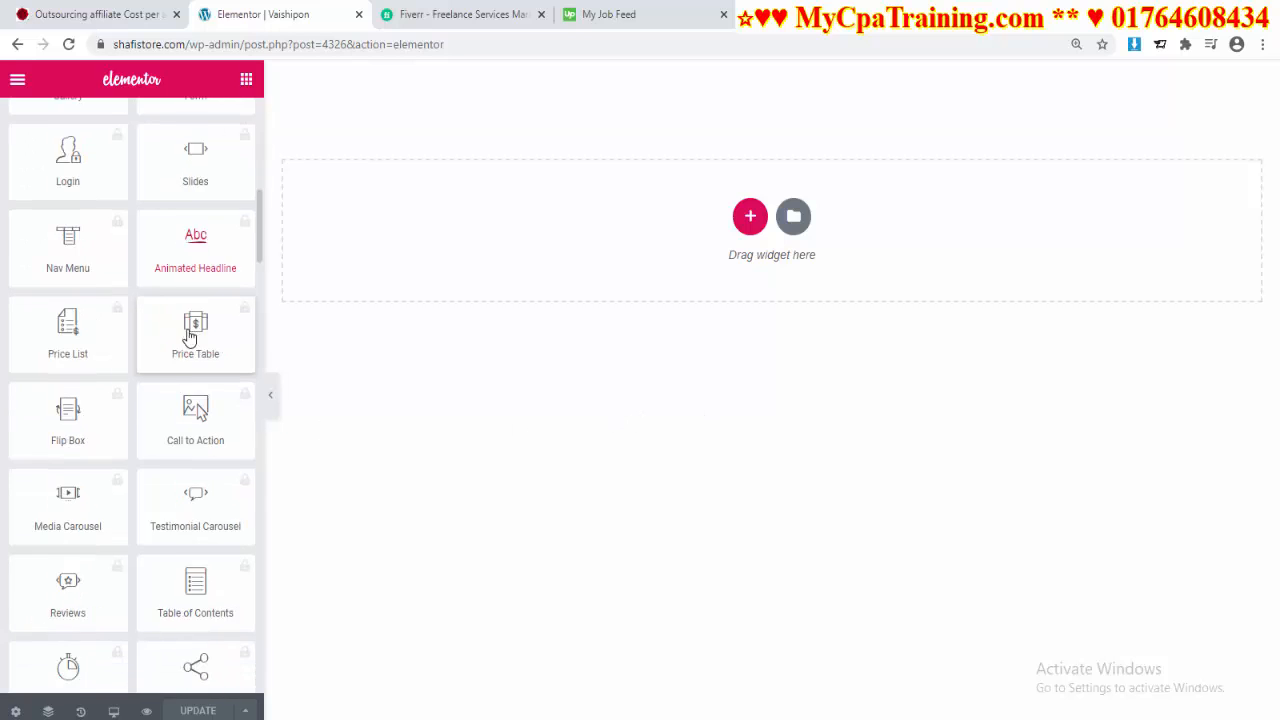
pyautogui.scroll(8, 186, 334)
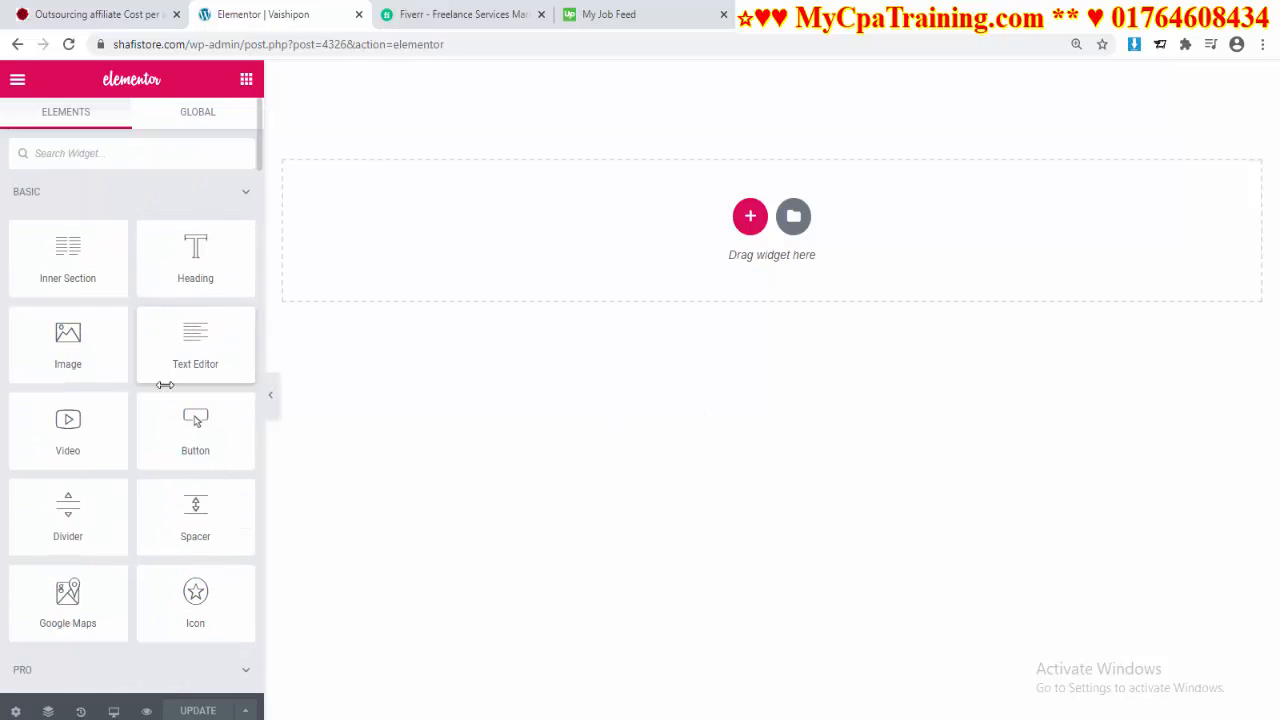
# Step: Add a single-column section to the page and place a Heading widget in it
pyautogui.click(749, 216)
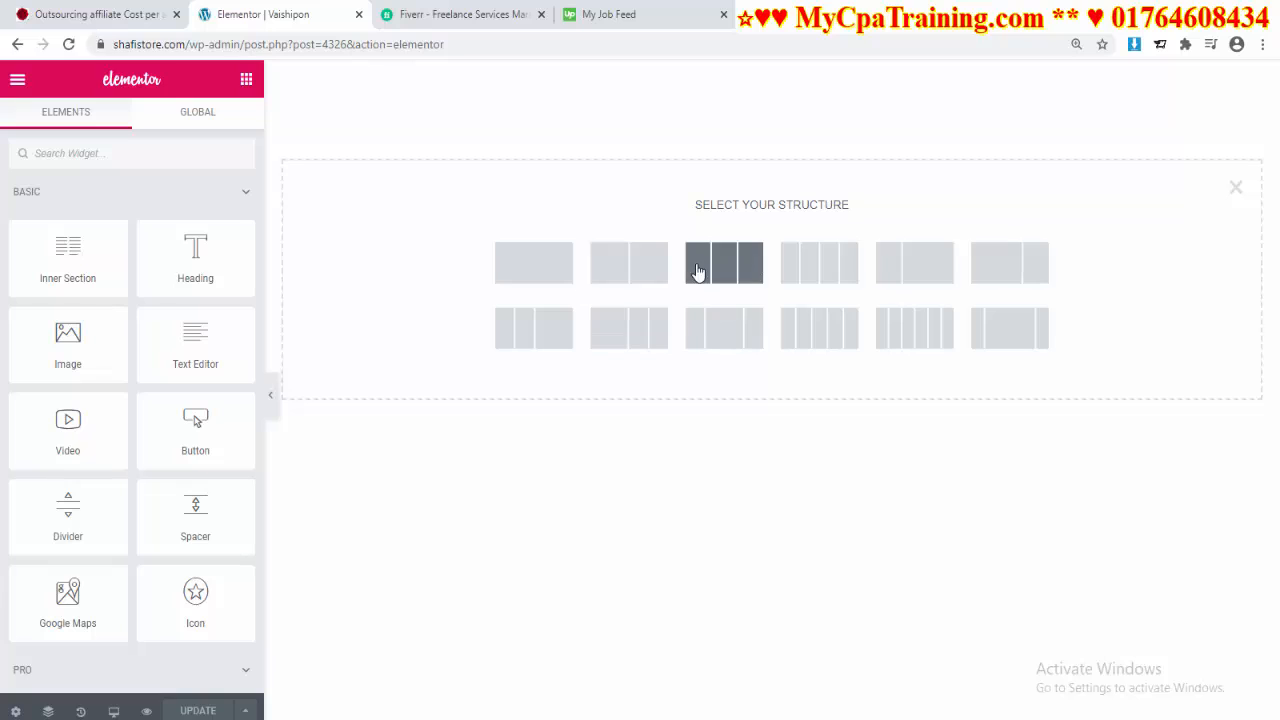
pyautogui.click(566, 278)
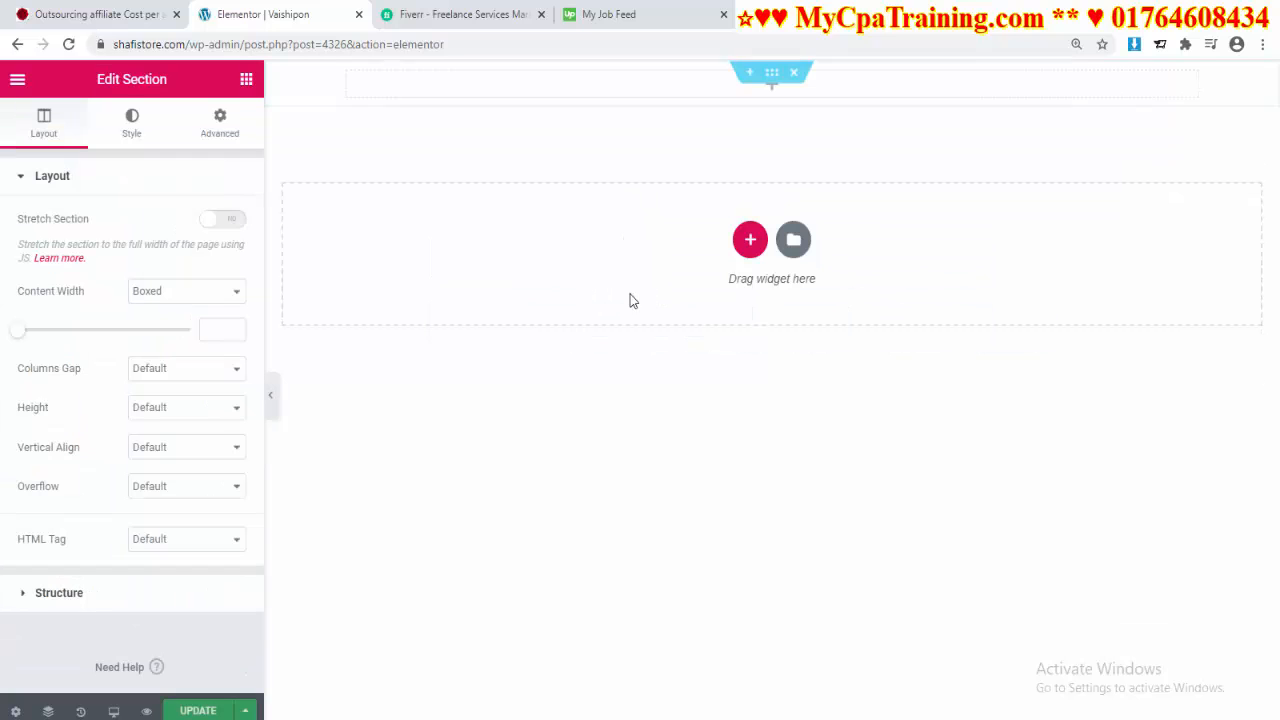
pyautogui.click(246, 80)
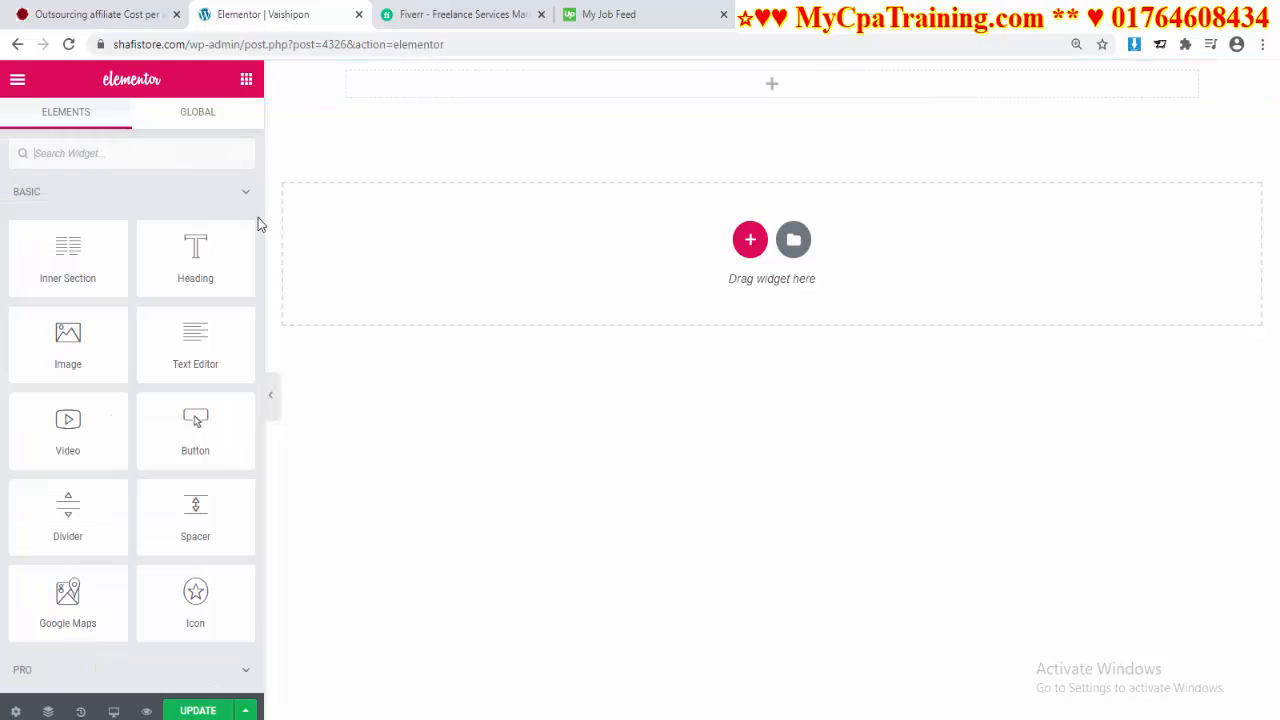
pyautogui.moveTo(193, 256); pyautogui.dragTo(784, 90)
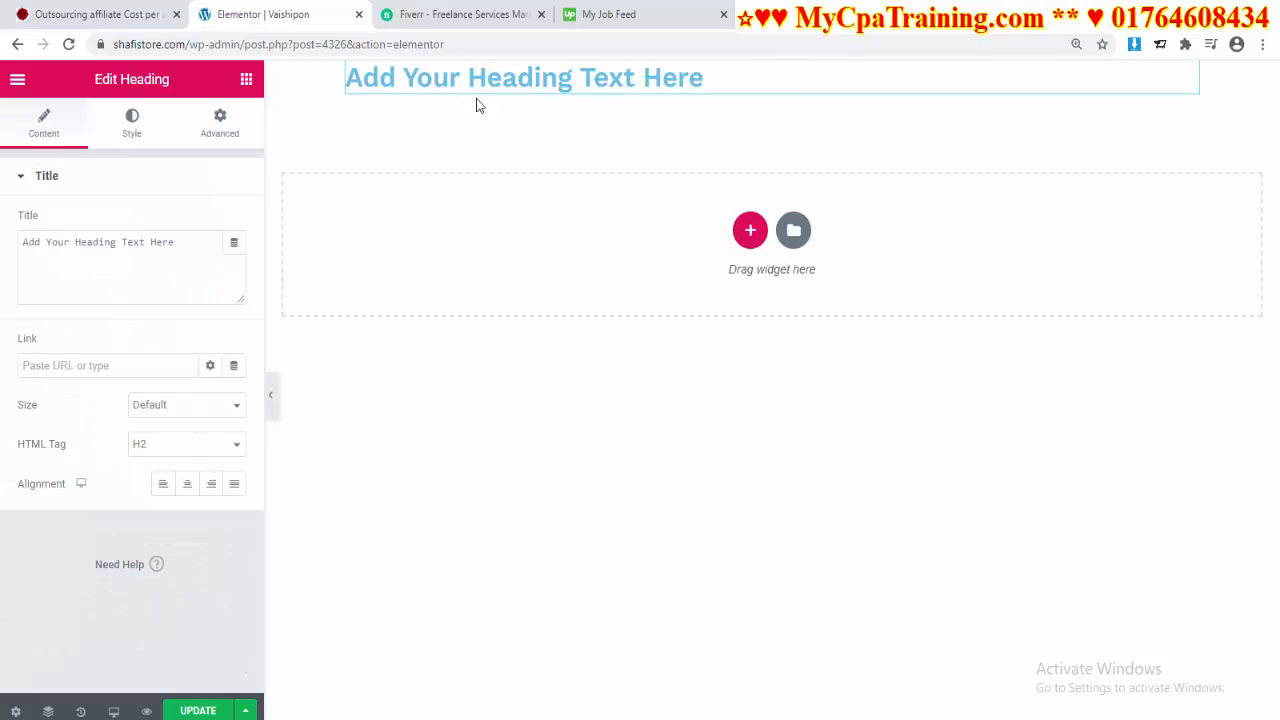
# Step: Replace the heading's placeholder text with "VAISHIPON"
pyautogui.tripleClick(343, 72)
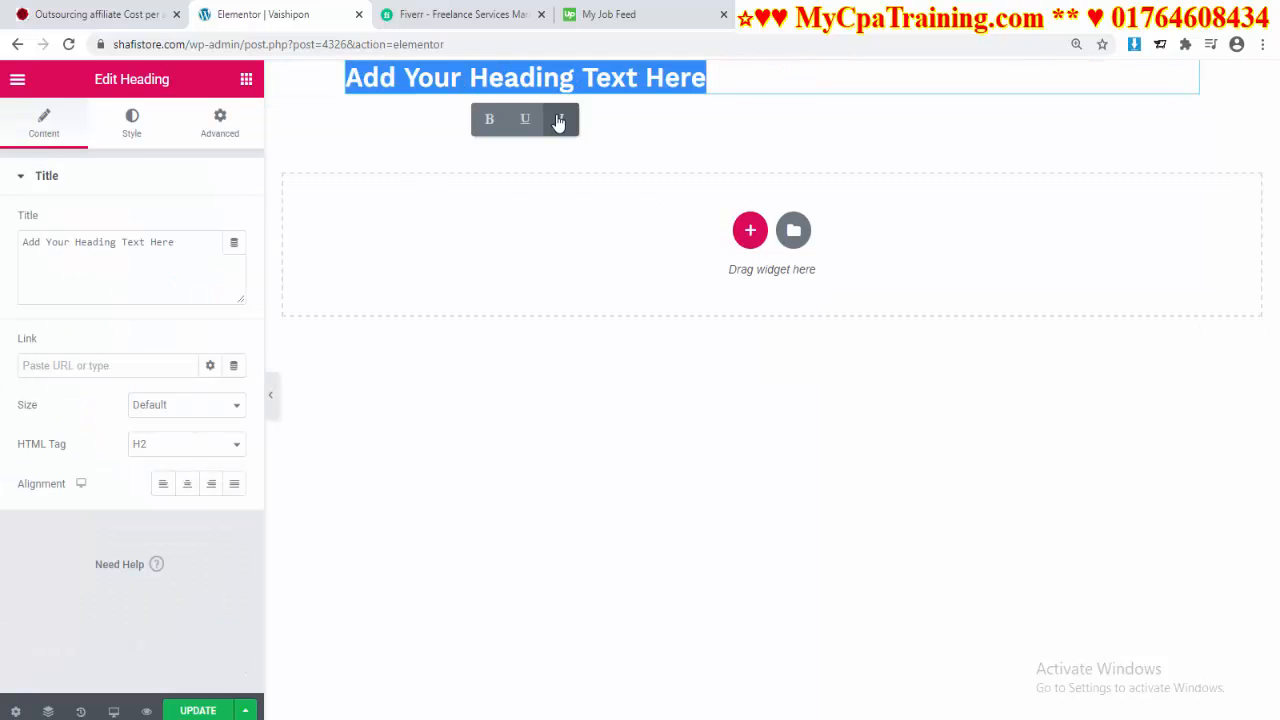
pyautogui.write('VAS')
pyautogui.press('BackSpace')
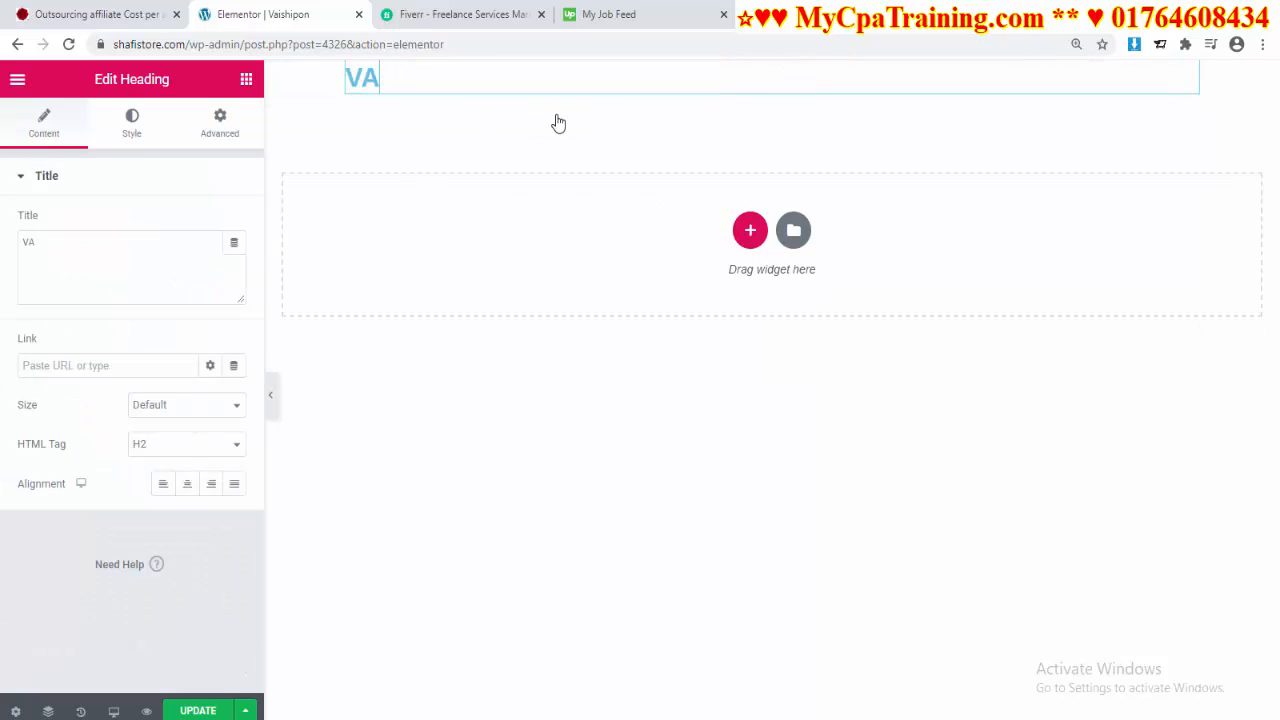
pyautogui.write('ISHIPON')
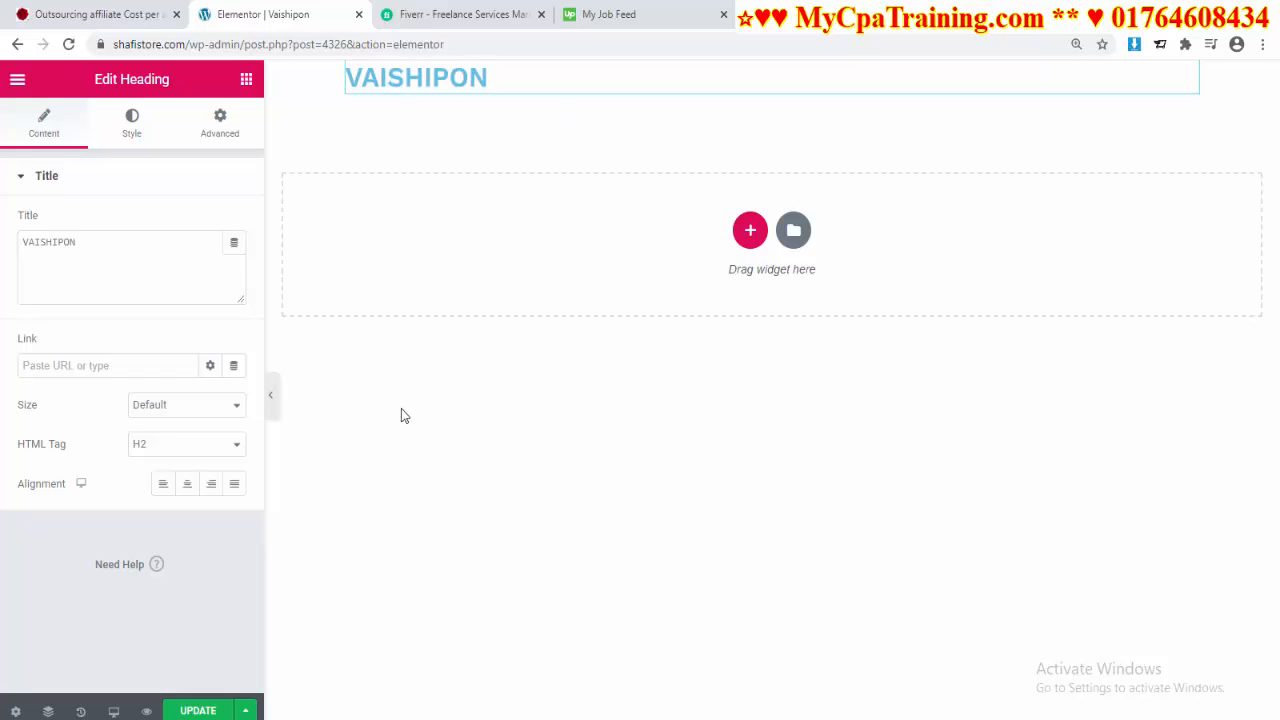
# Step: Place a Video widget below the VAISHIPON heading and pause its placeholder video
pyautogui.click(246, 80)
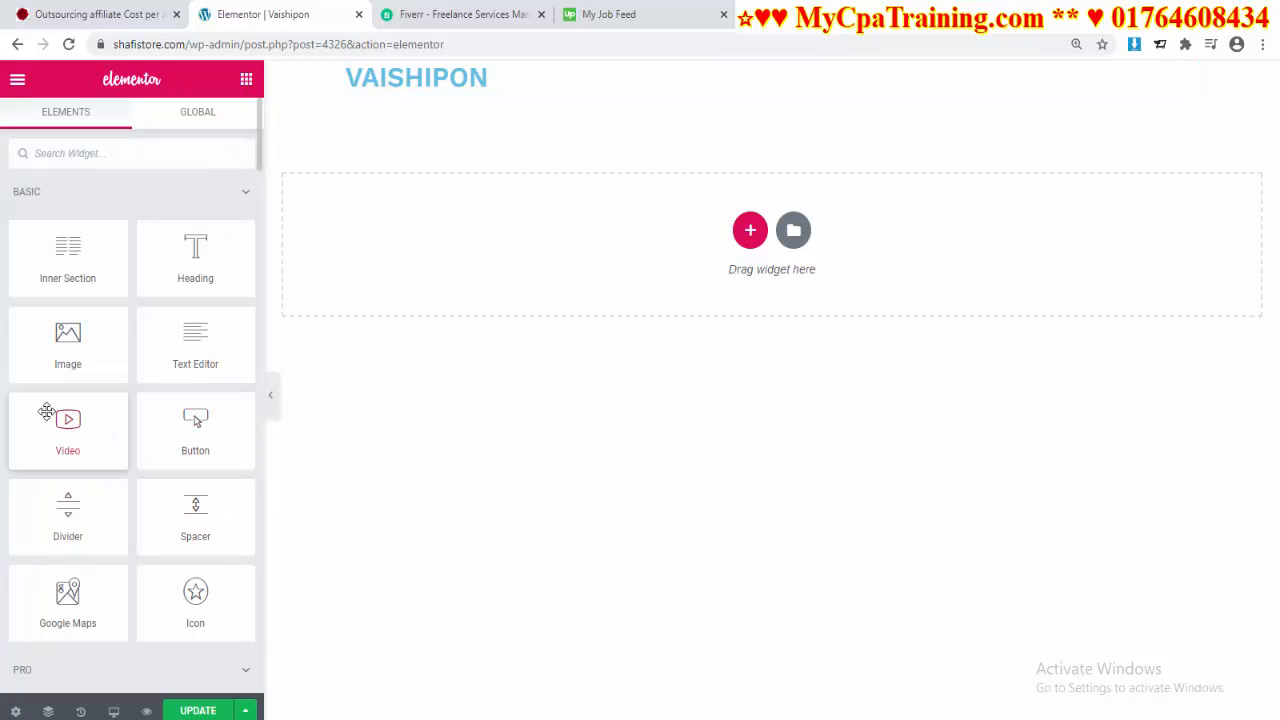
pyautogui.moveTo(68, 428); pyautogui.dragTo(680, 95)
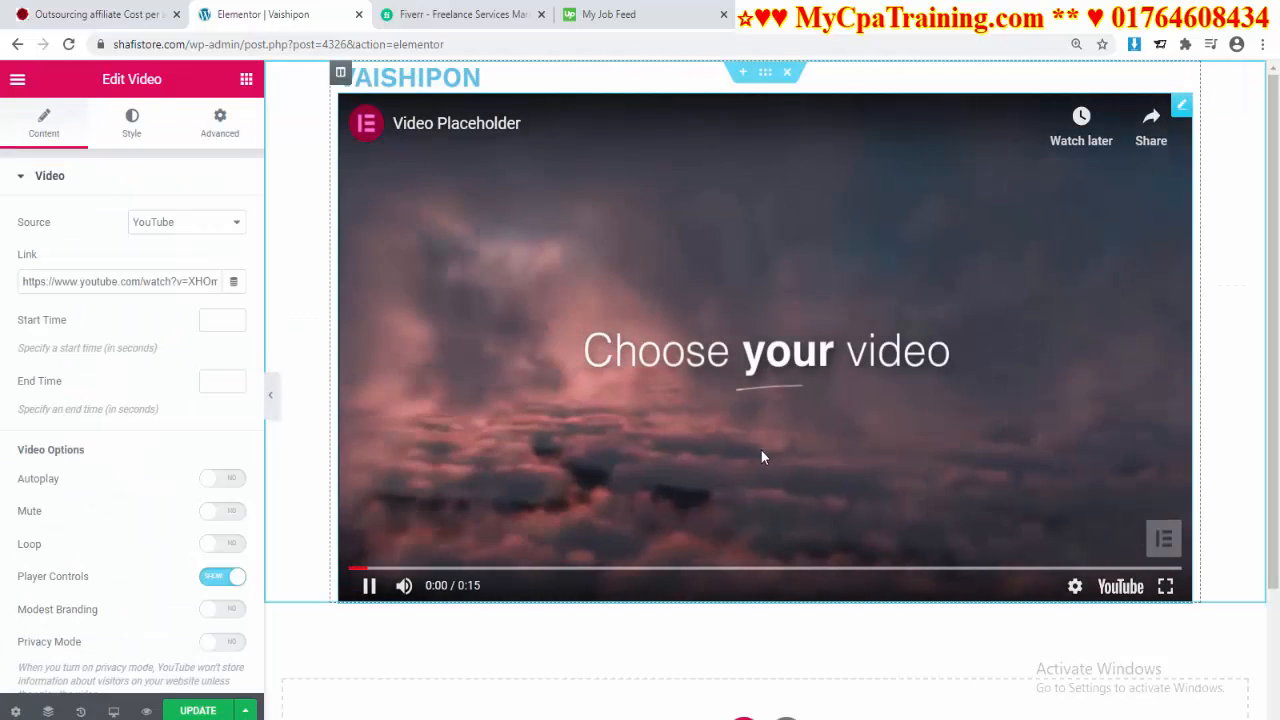
pyautogui.click(370, 585)
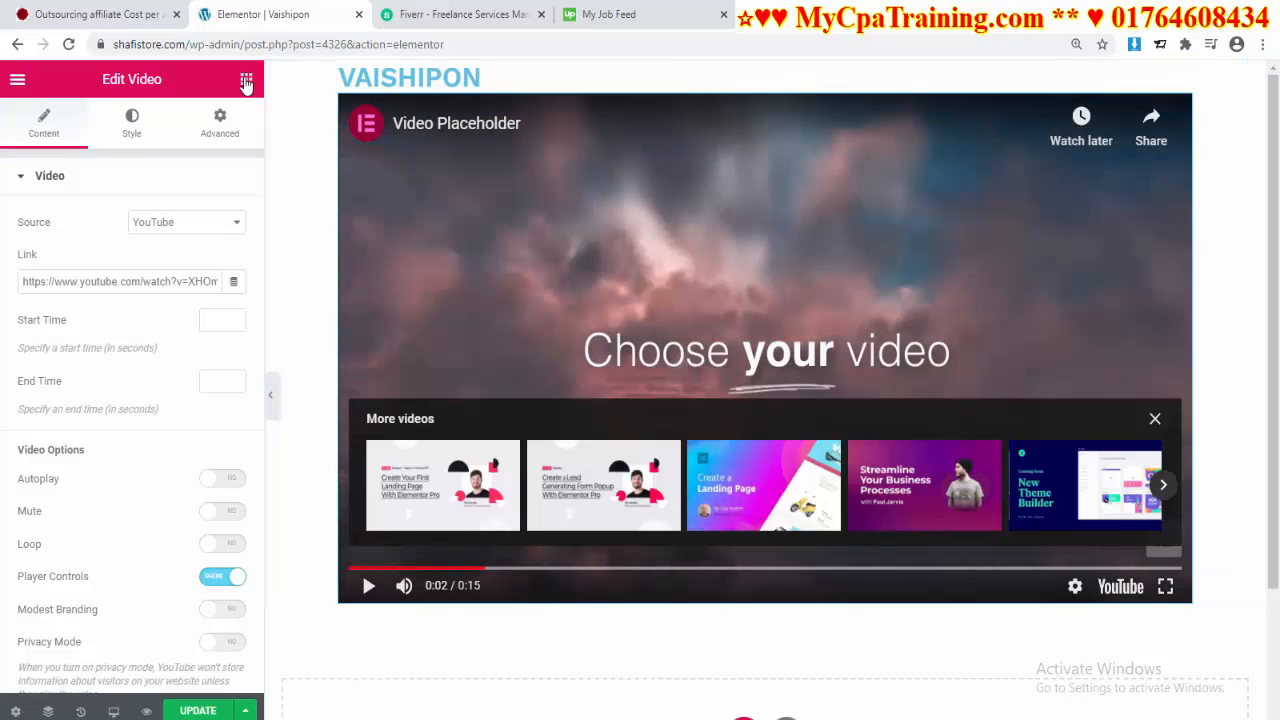
# Step: Close the video's suggestions overlay and delete the whole section containing the heading and video
pyautogui.click(246, 80)
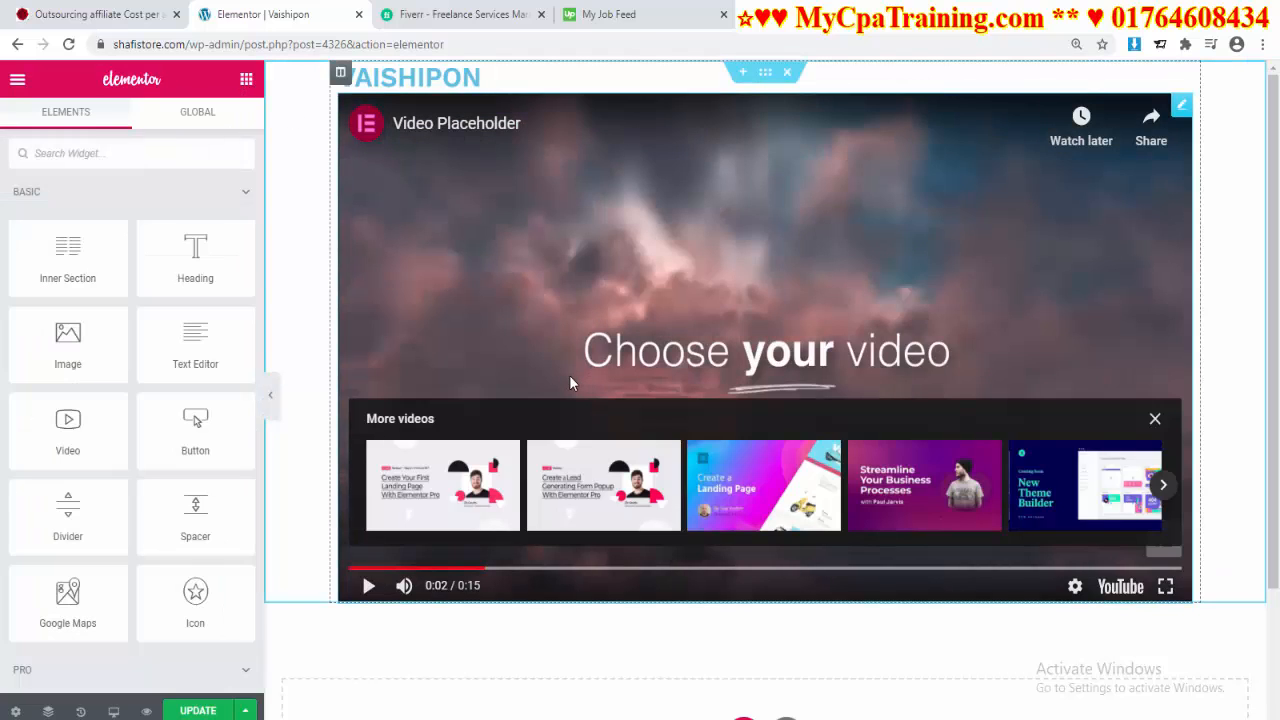
pyautogui.click(1155, 419)
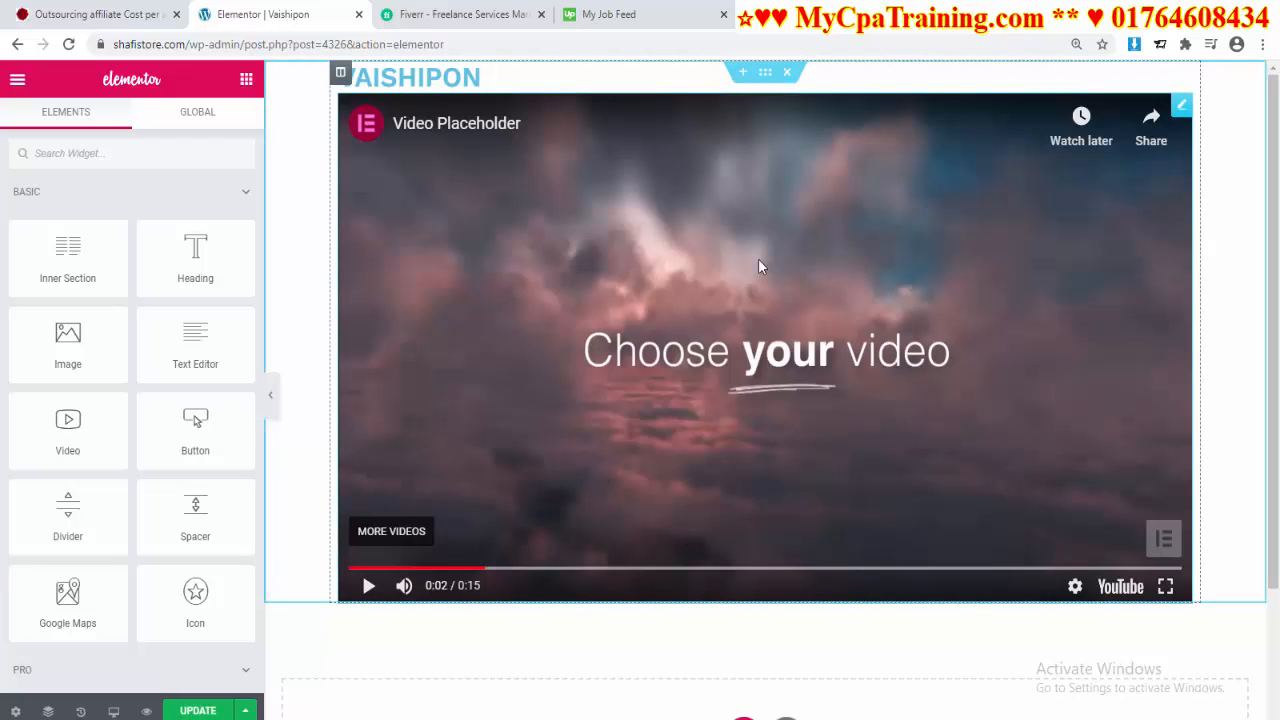
pyautogui.click(787, 72)
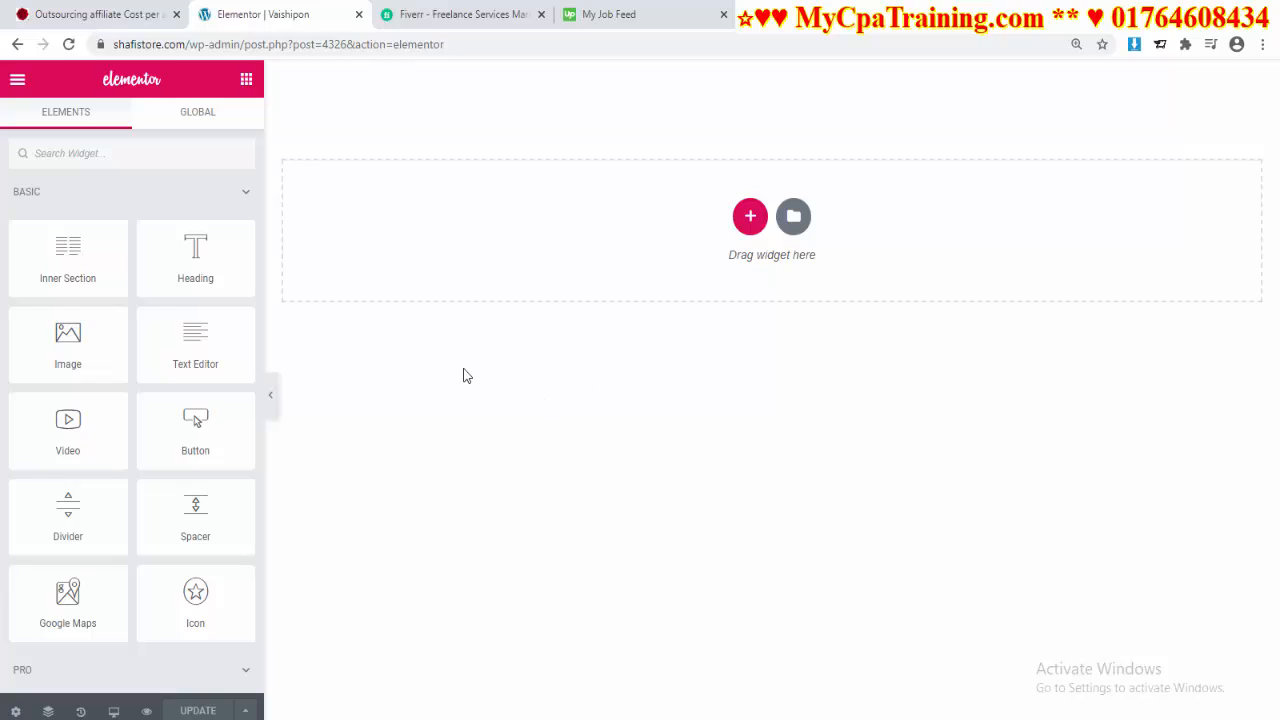
# Step: Leave the Elementor editor and search the plugin directory for "Elements kit Elementor addons by Wpmet"
pyautogui.click(17, 44)
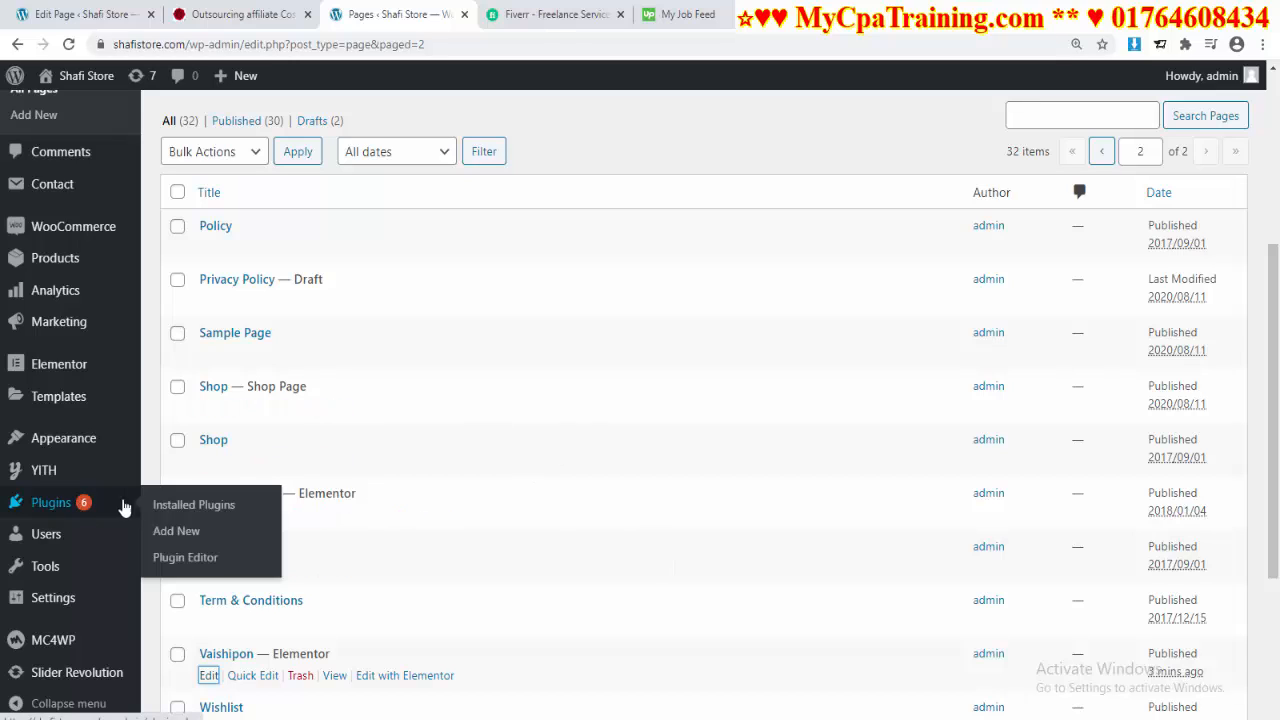
pyautogui.click(63, 504)
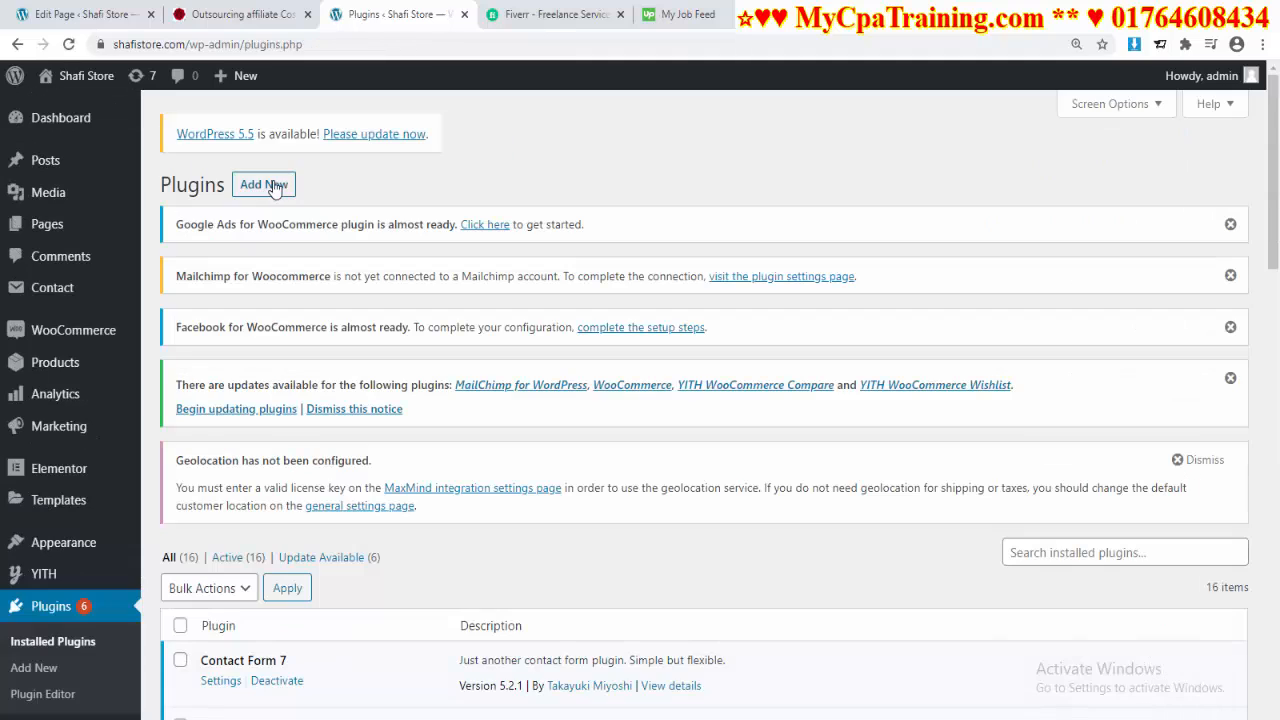
pyautogui.click(272, 182)
pyautogui.scroll(-2, 990, 360)
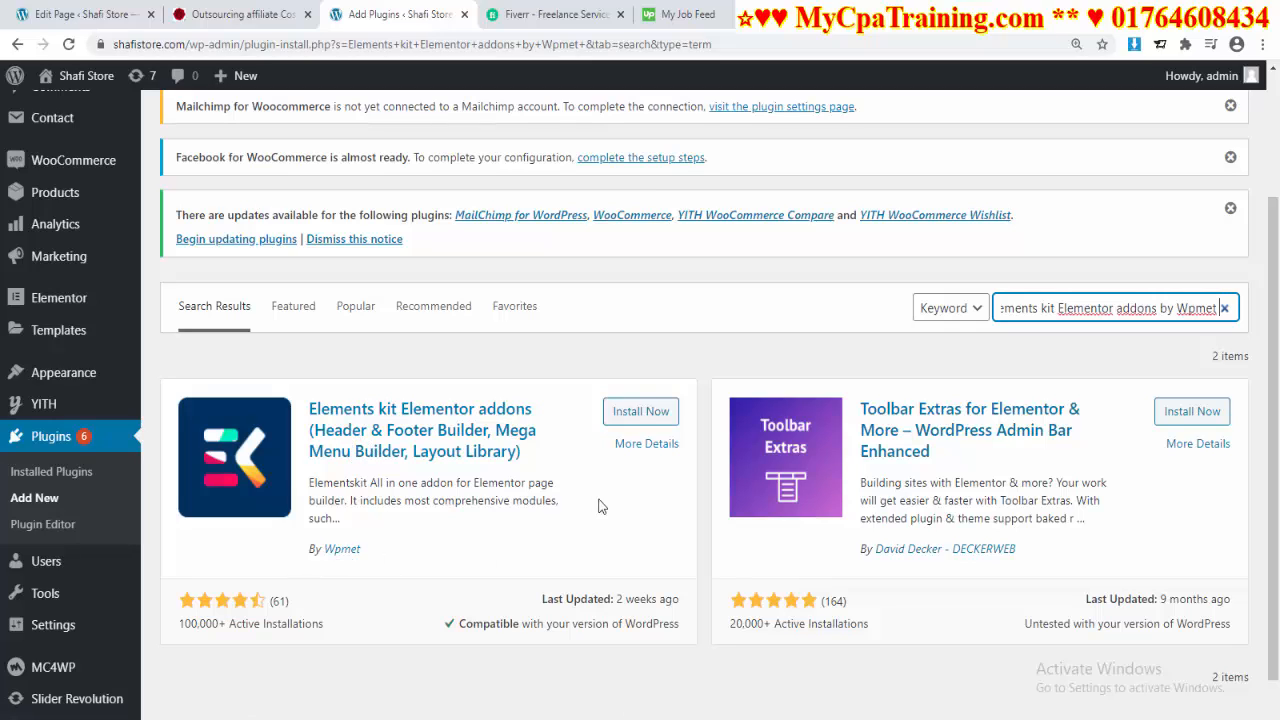
# Step: Install the Elements kit Elementor addons plugin by Wpmet and return to the page open in the Elementor editor
pyautogui.click(640, 413)
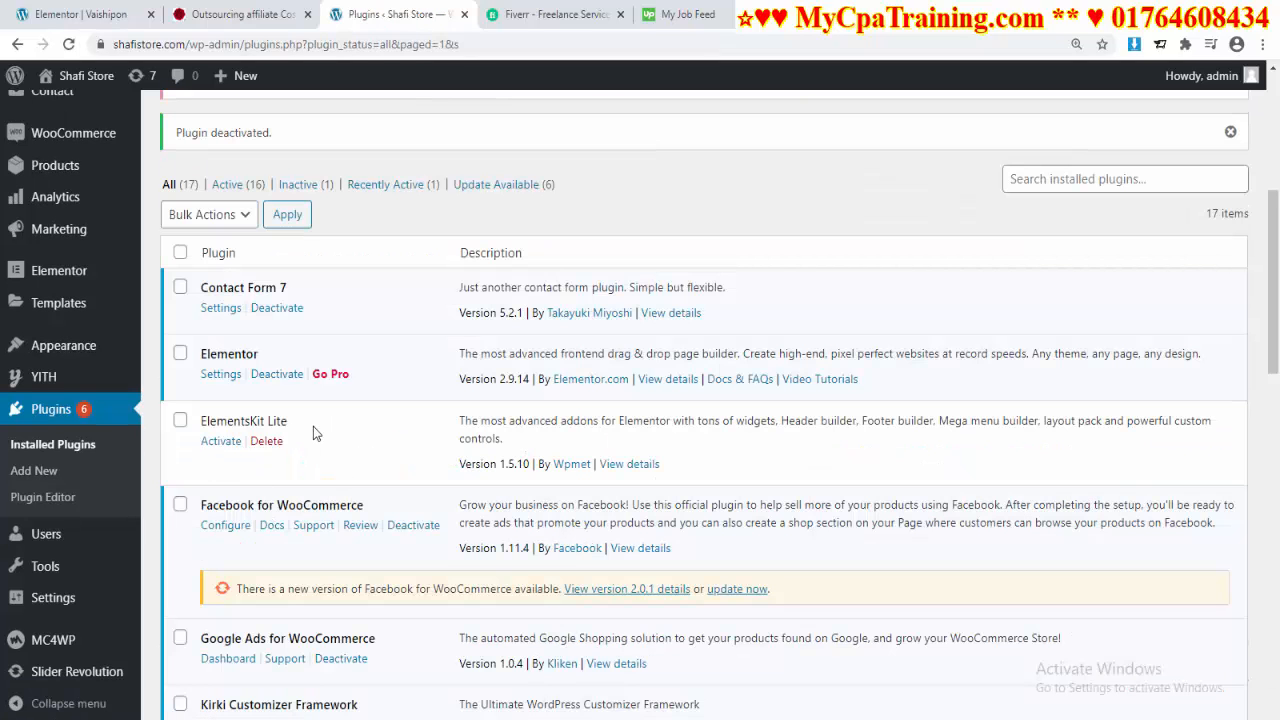
pyautogui.click(60, 15)
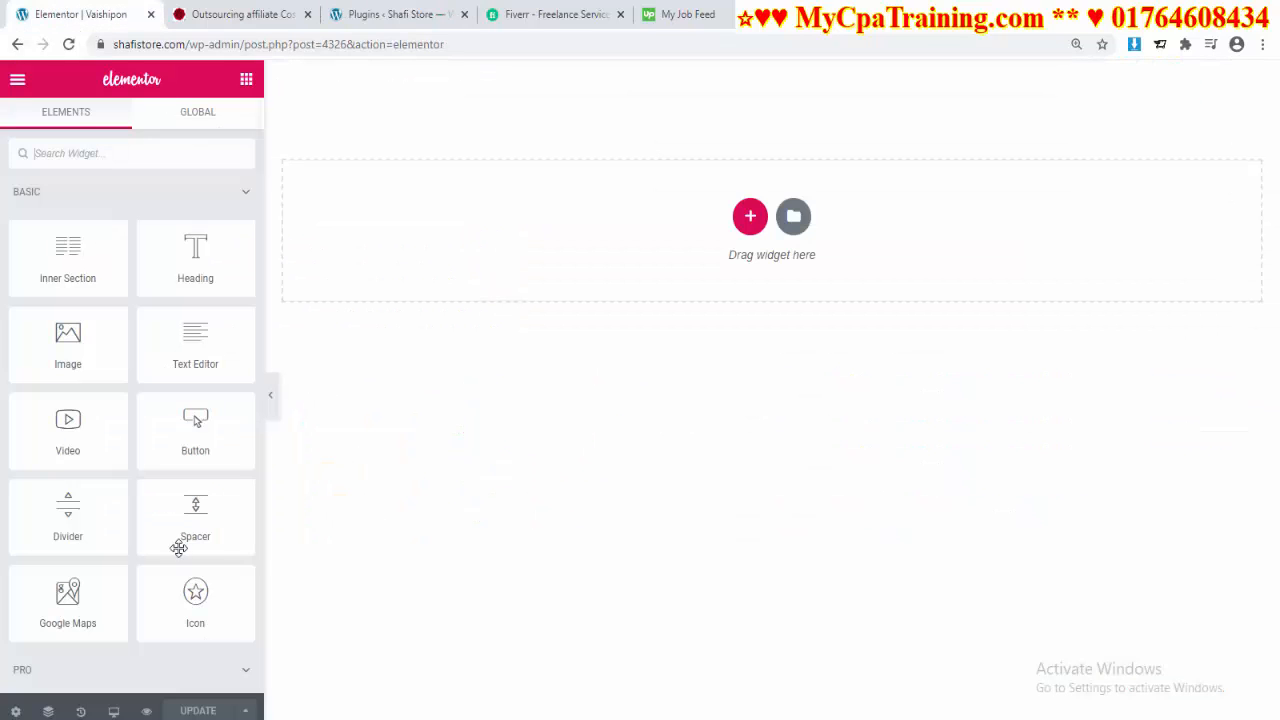
# Step: Check the available section structures, close them, and look through the block templates in the Elementor library
pyautogui.click(751, 220)
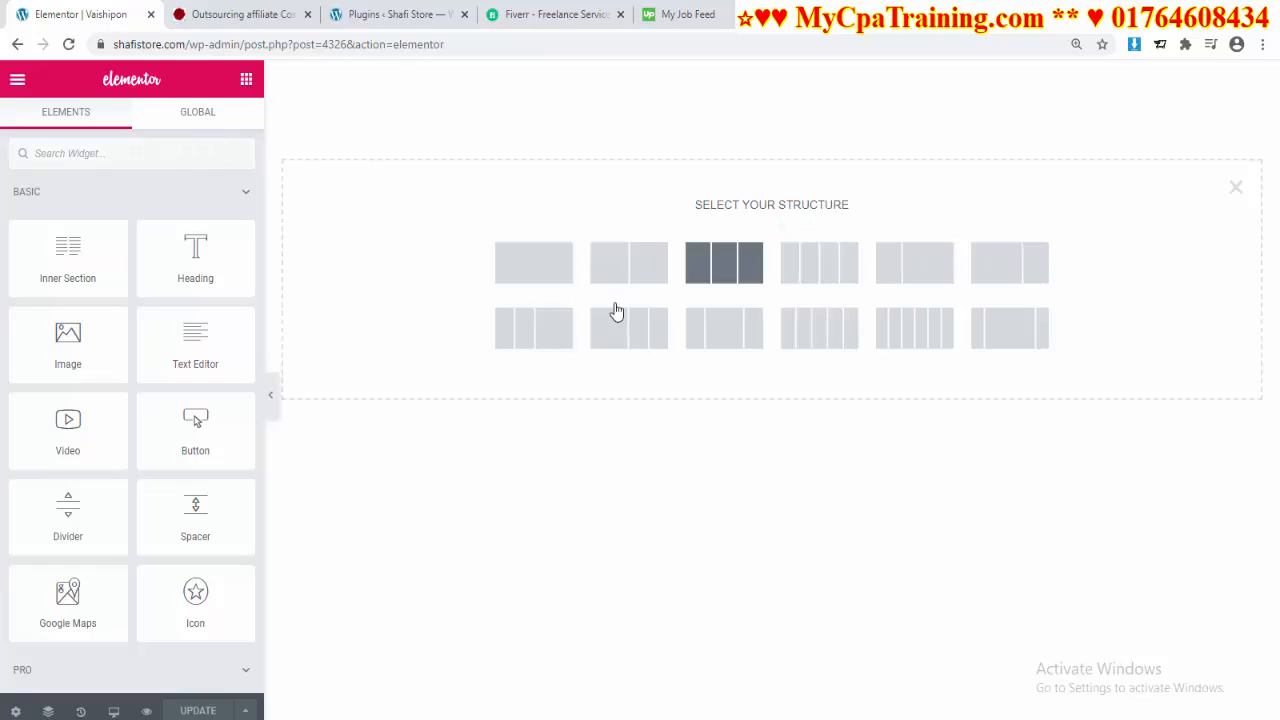
pyautogui.click(1236, 189)
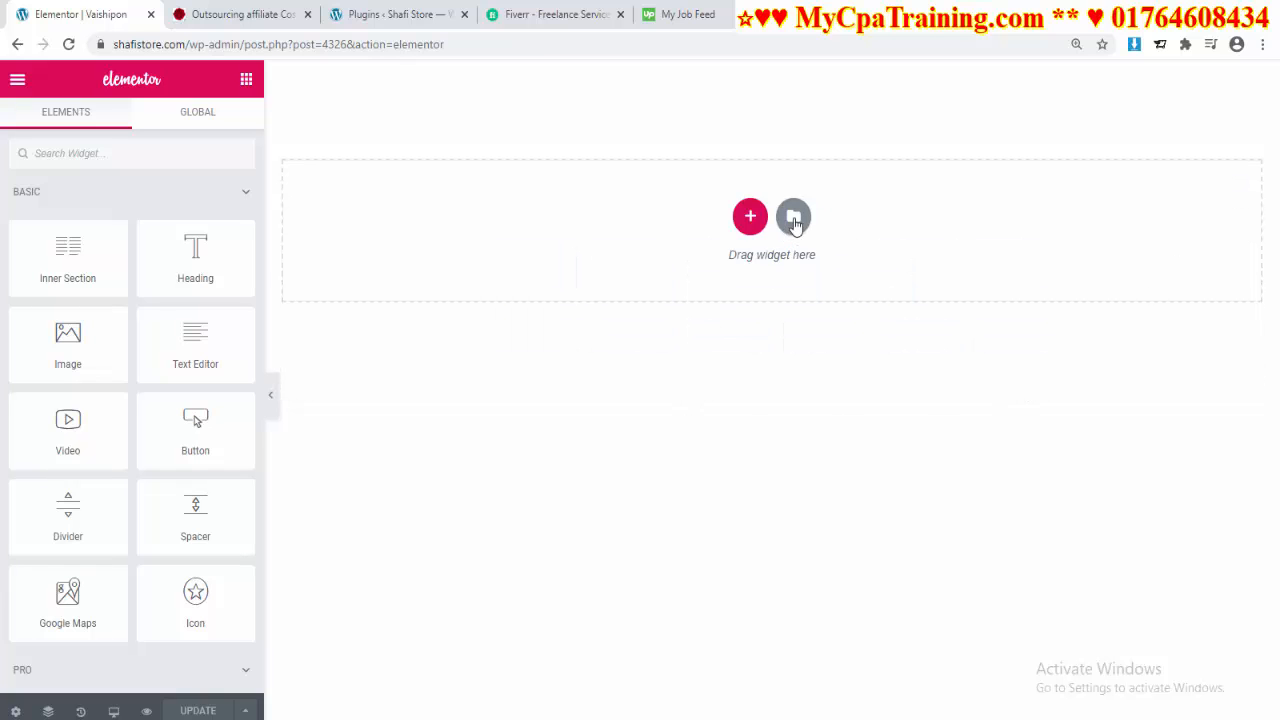
pyautogui.click(794, 218)
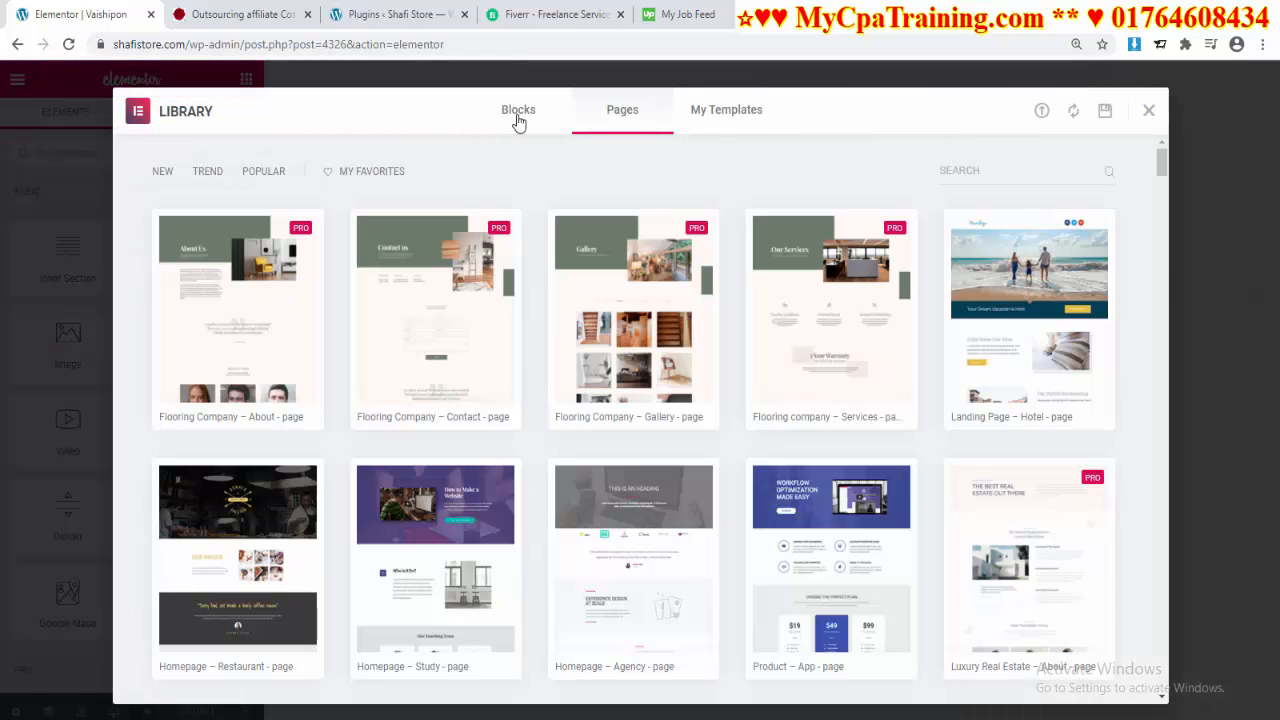
pyautogui.click(518, 111)
pyautogui.scroll(-10, 597, 410)
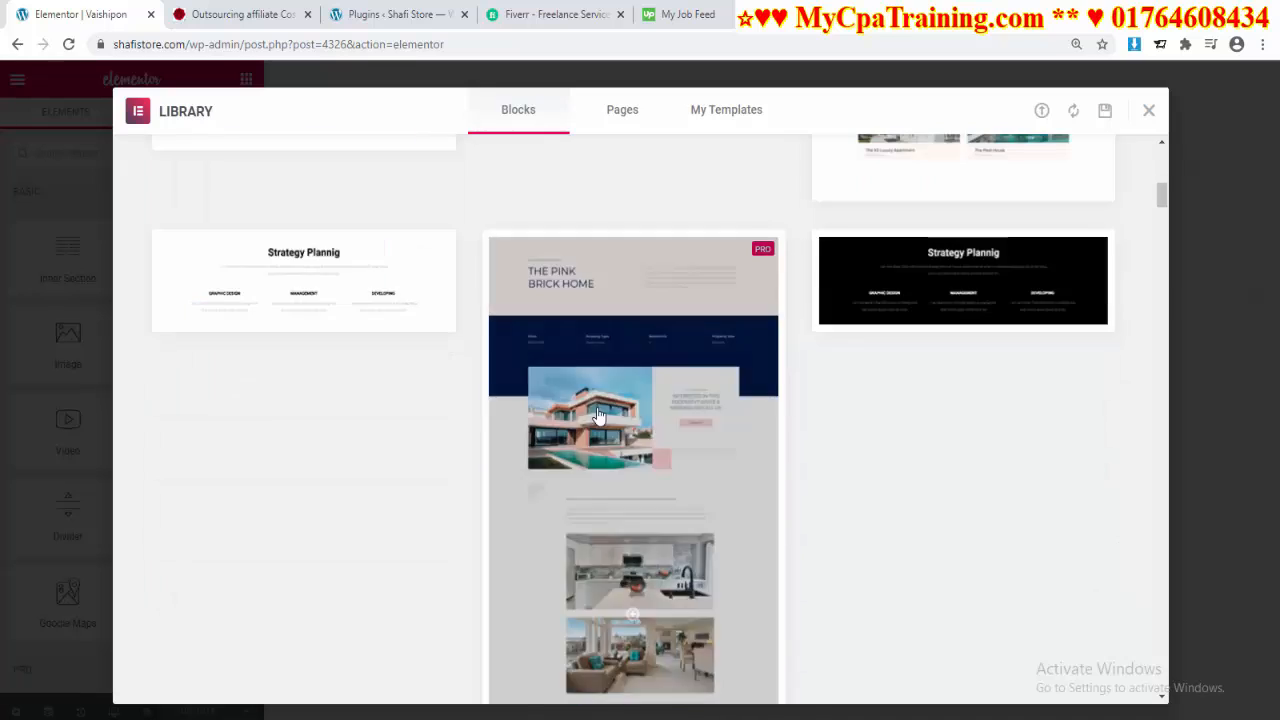
pyautogui.scroll(10, 597, 410)
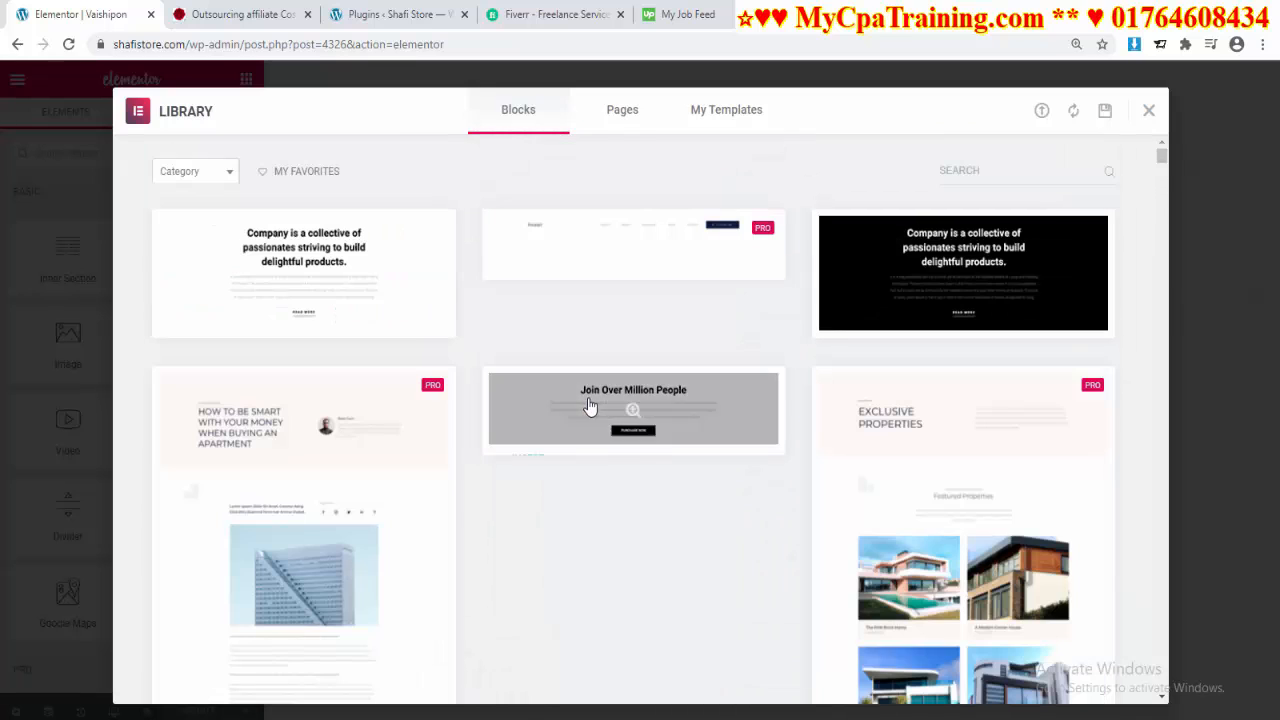
# Step: Look through the page templates and saved templates in the Elementor library, and close the library
pyautogui.click(623, 116)
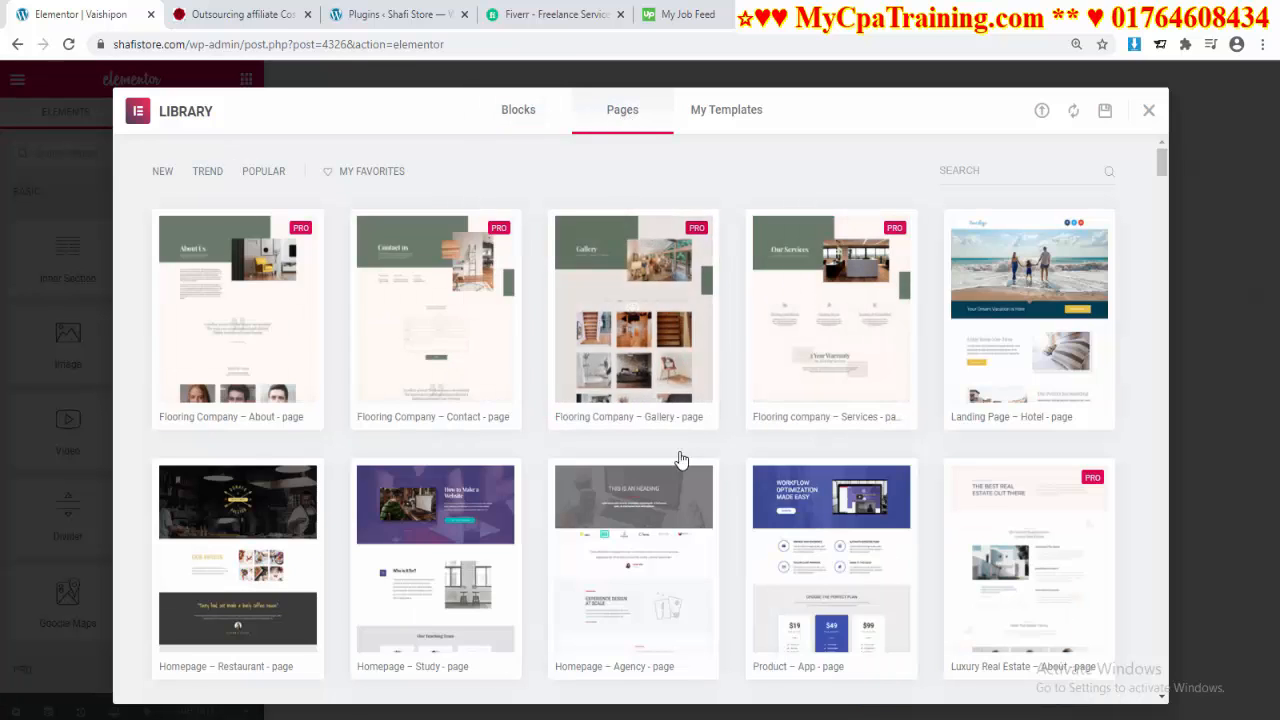
pyautogui.scroll(-6, 675, 440)
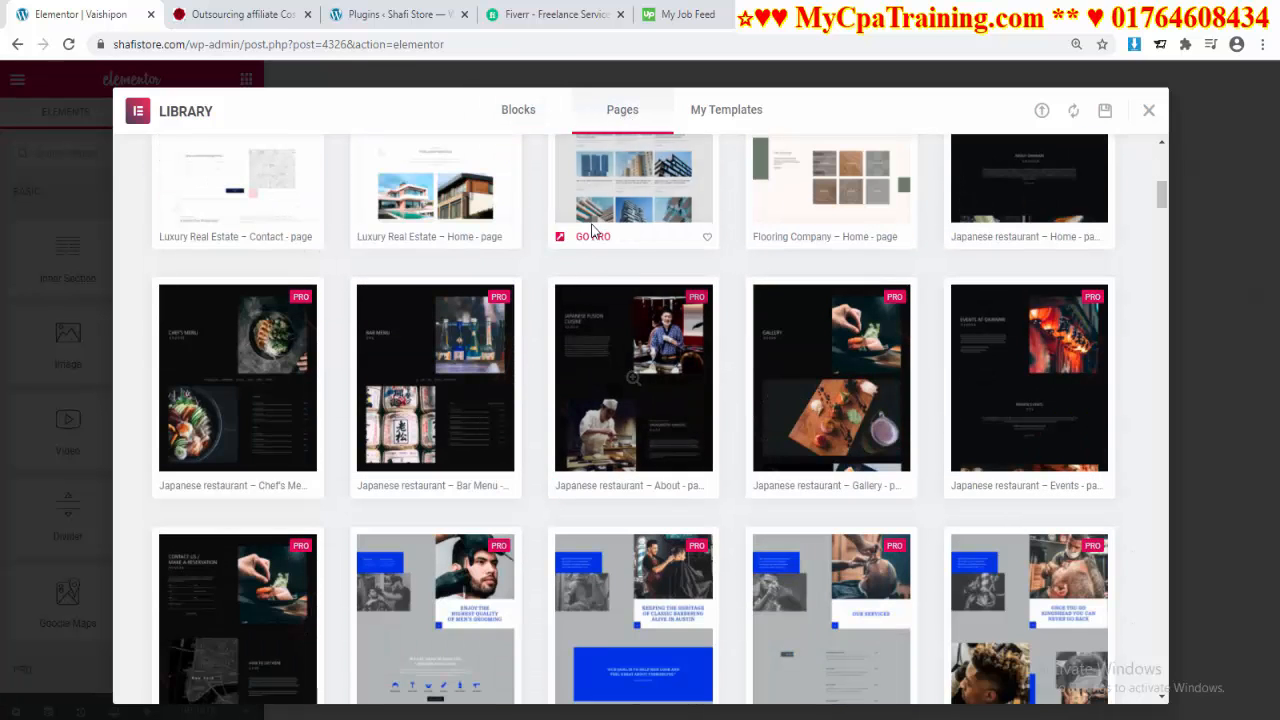
pyautogui.scroll(5, 820, 420)
pyautogui.scroll(1, 818, 355)
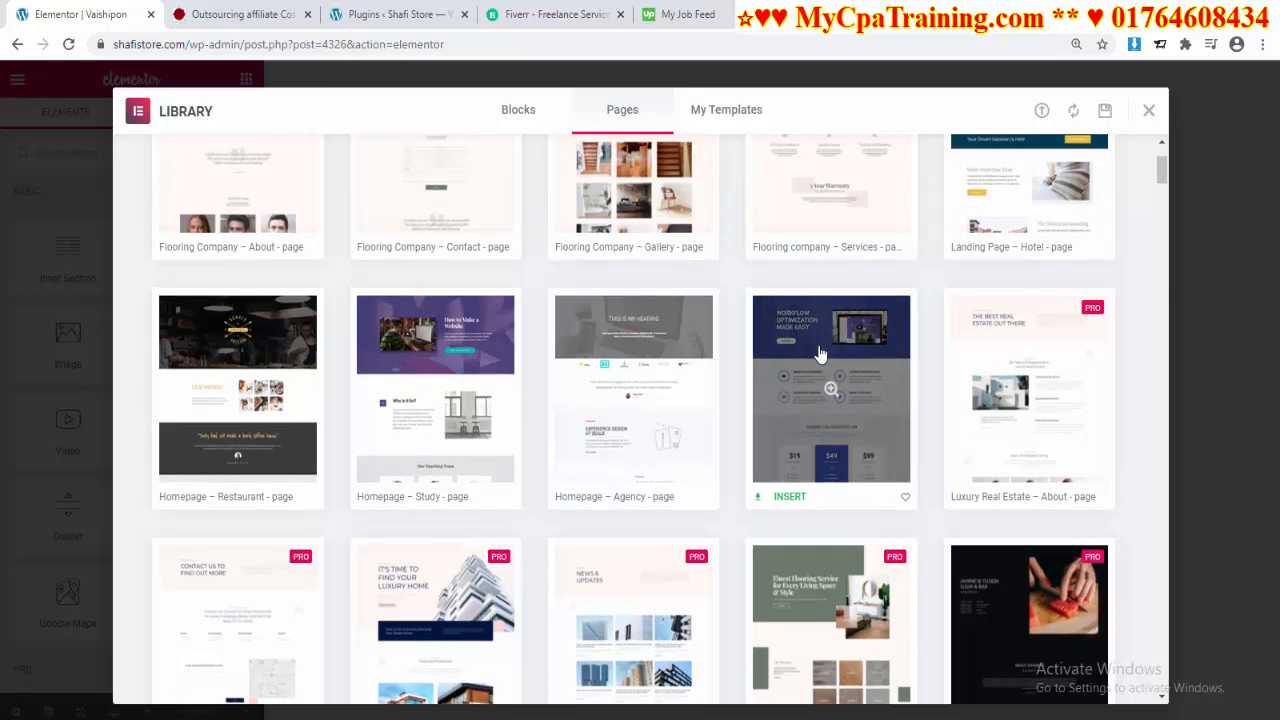
pyautogui.scroll(-3, 818, 355)
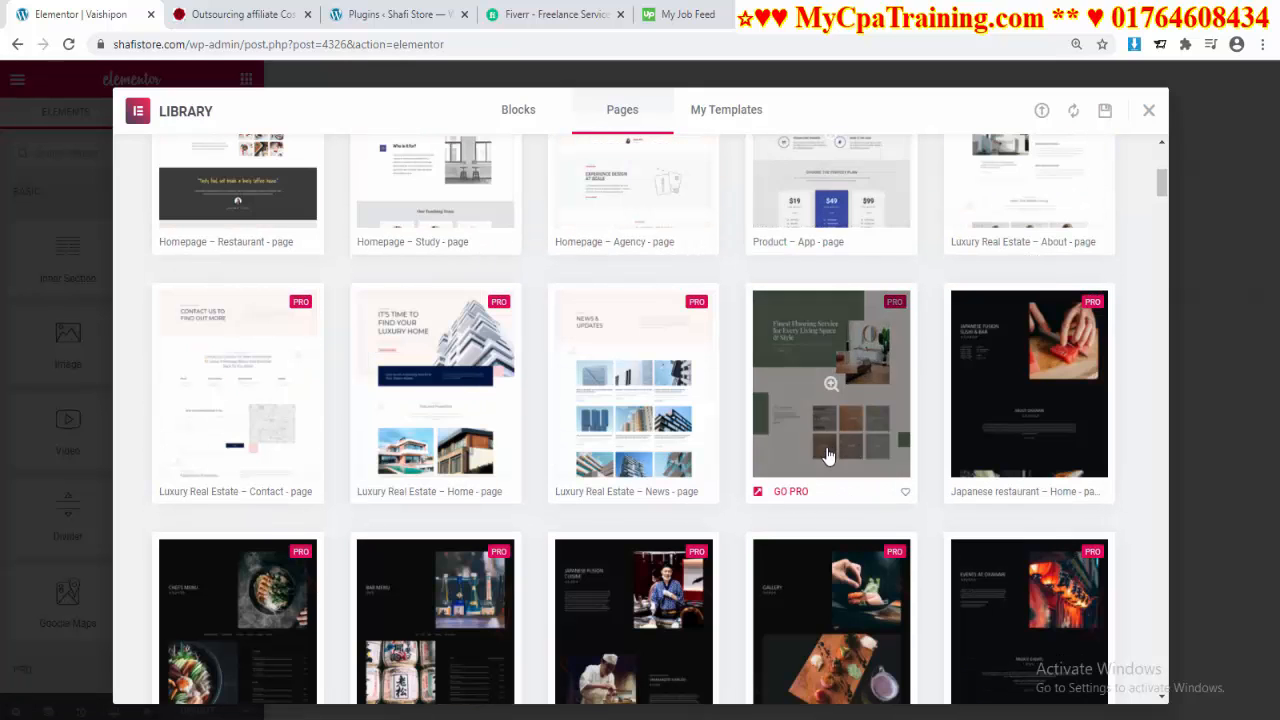
pyautogui.scroll(3, 785, 487)
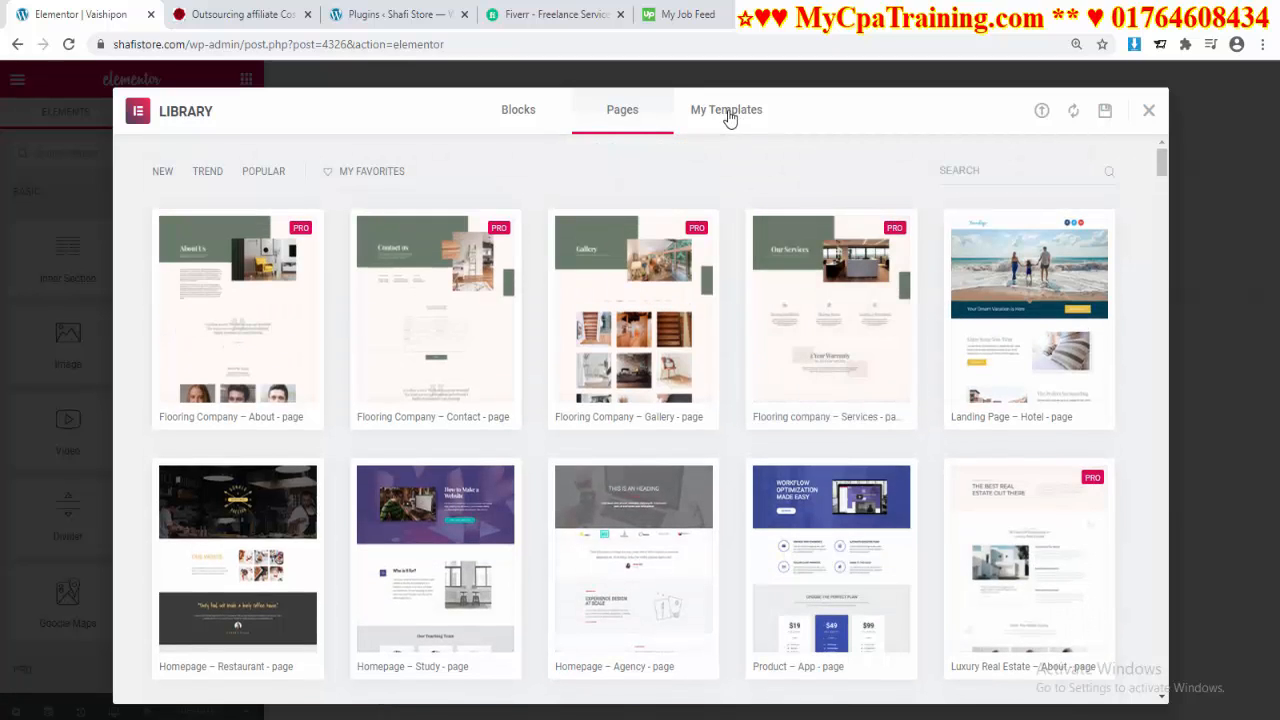
pyautogui.click(728, 114)
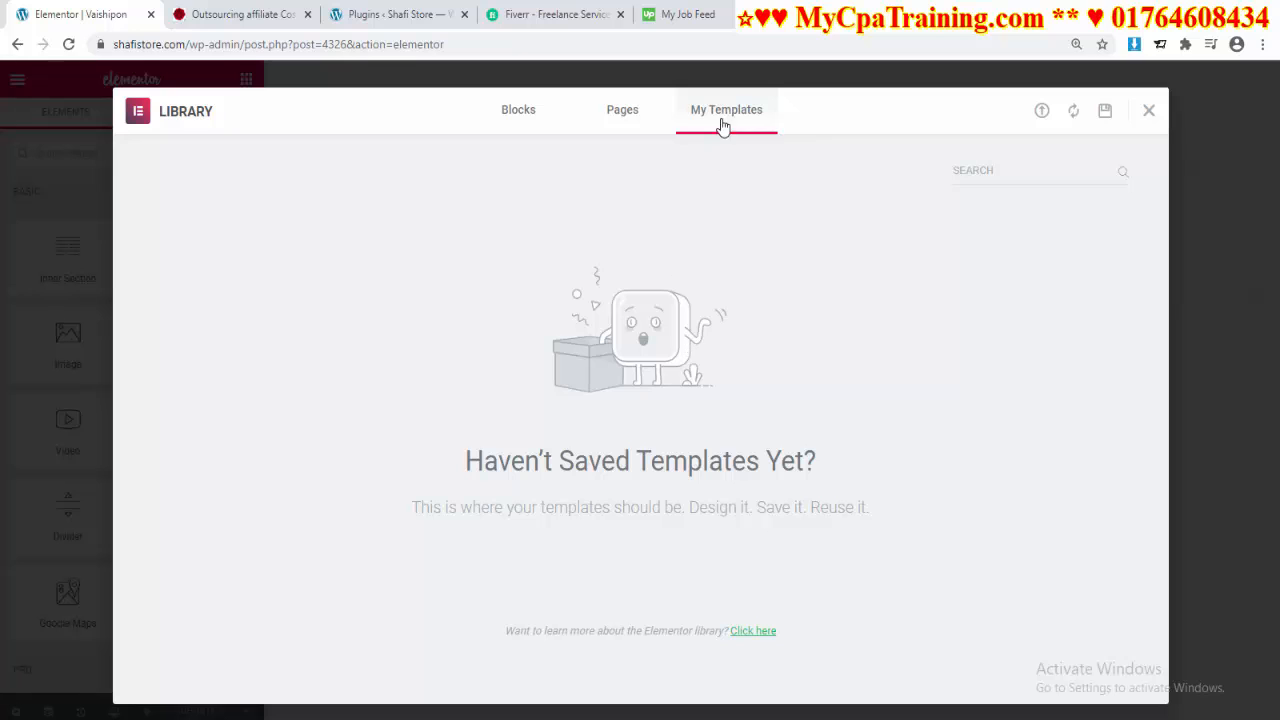
pyautogui.click(1149, 111)
# Step: Activate the ElementsKit Lite plugin from the installed plugins list
pyautogui.click(385, 20)
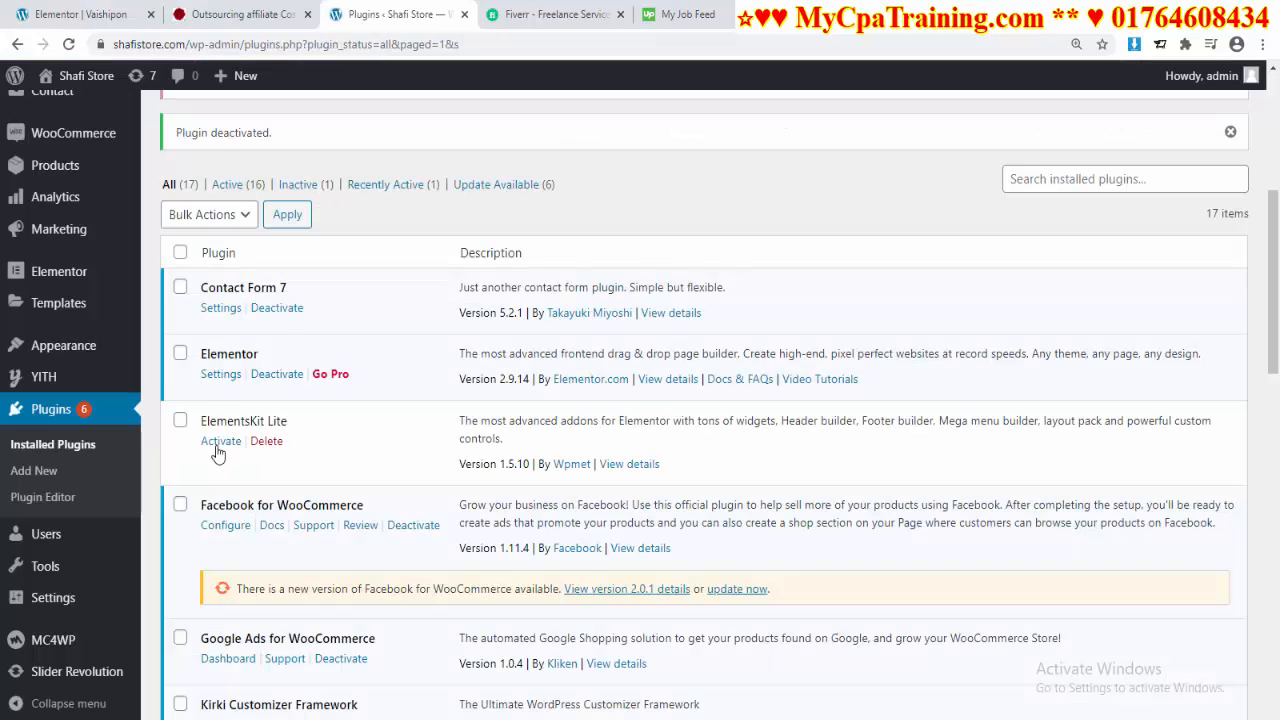
pyautogui.click(218, 447)
pyautogui.scroll(5, 570, 437)
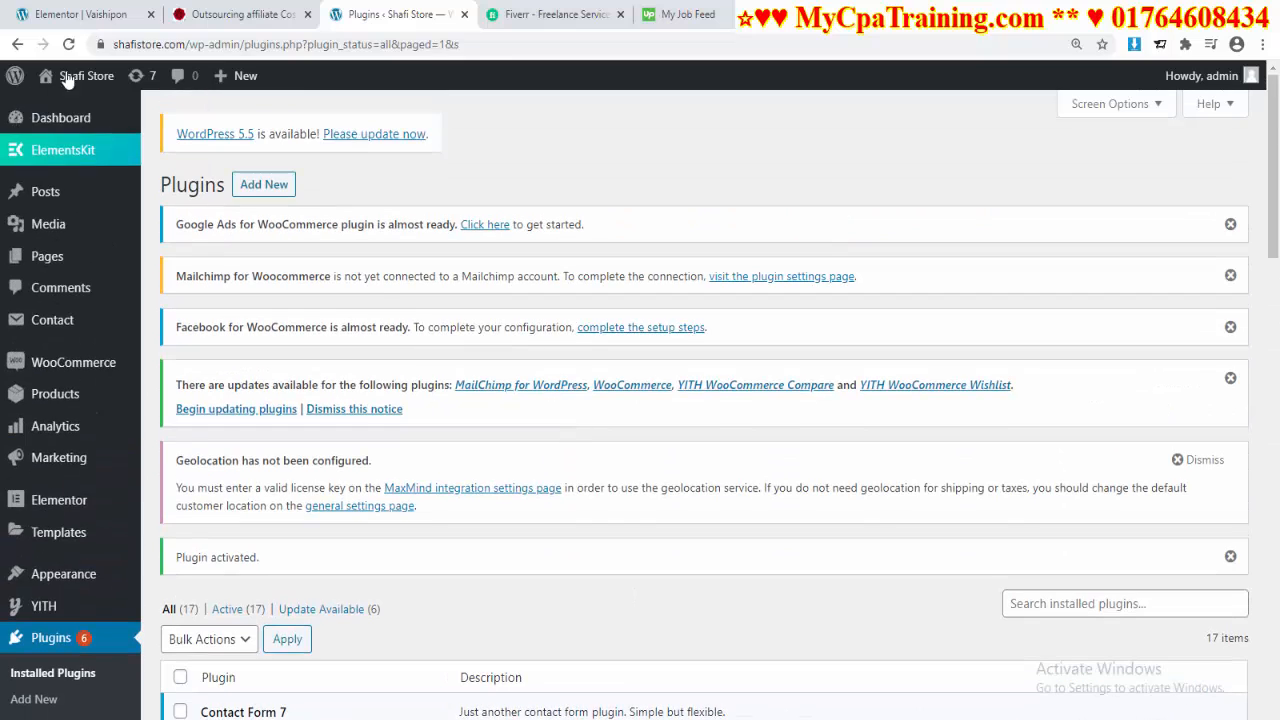
# Step: Return to the Elementor editor and reload the page so the newly activated addon loads
pyautogui.click(60, 14)
pyautogui.click(484, 45)
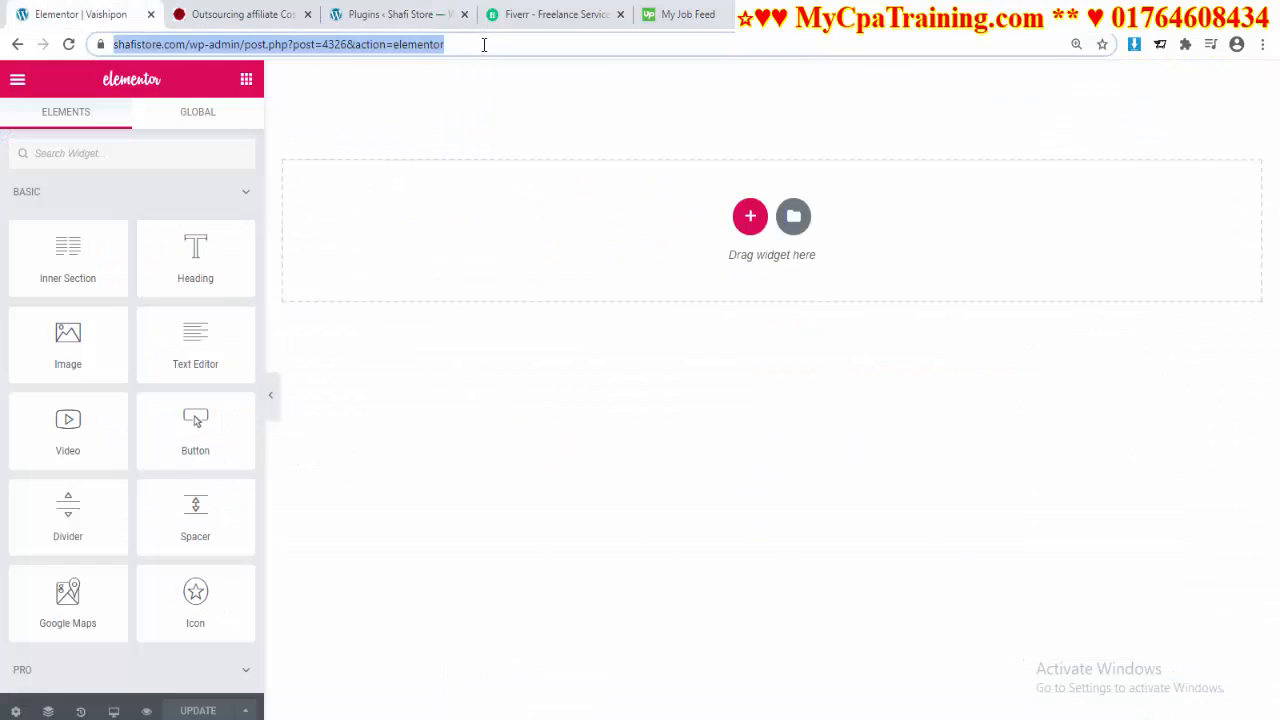
pyautogui.press('Return')
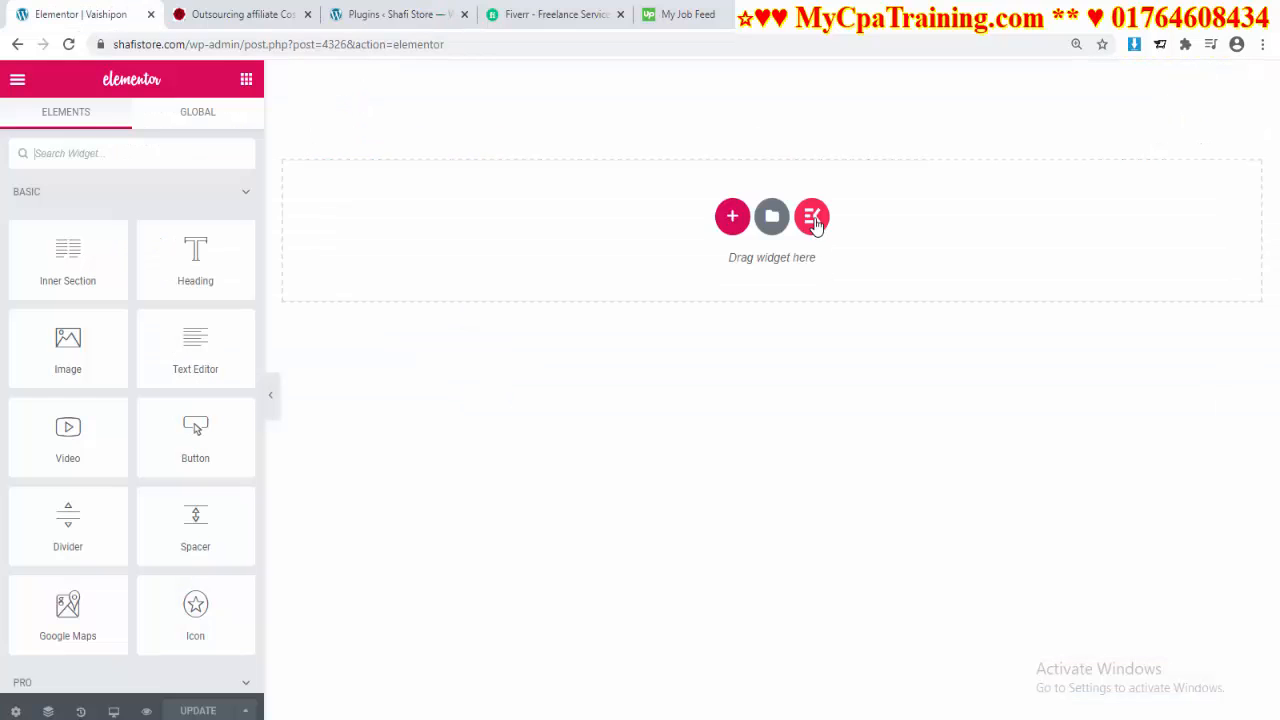
# Step: Open the ElementsKit template library and examine ready pages by category, including Travel Agency, Agency, Medical, Business, Cleaning and Restaurant
pyautogui.click(813, 218)
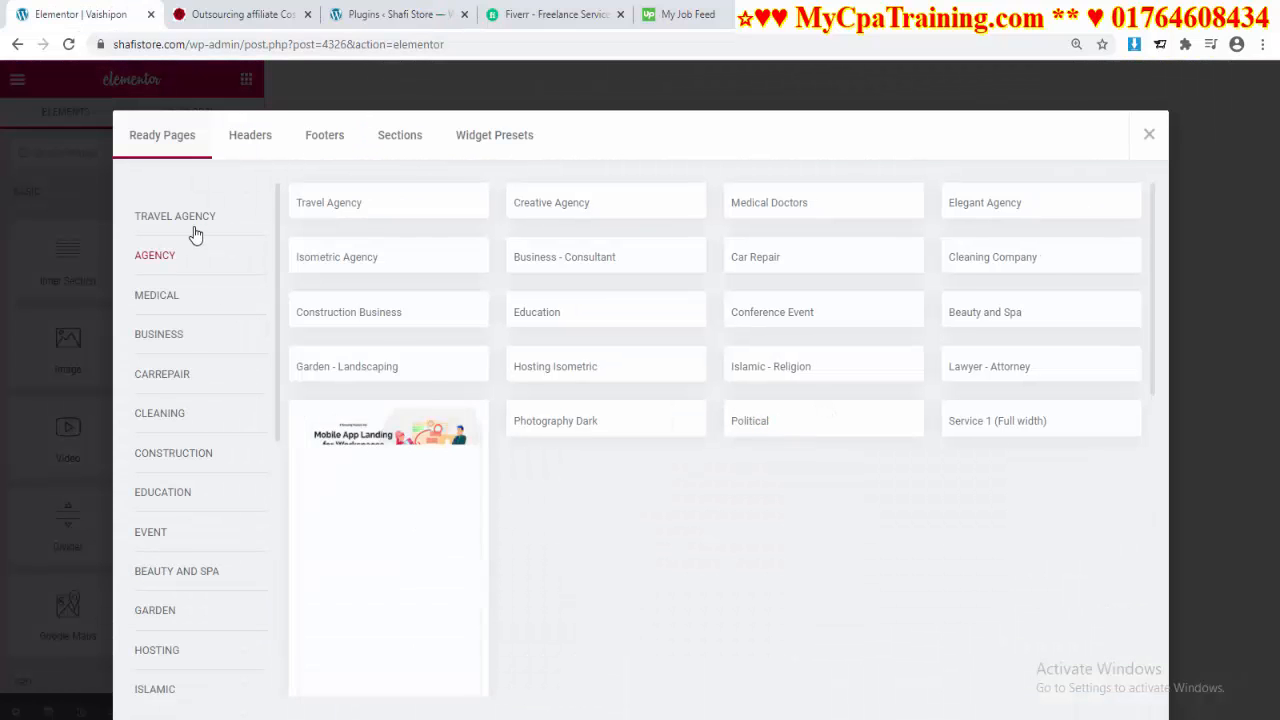
pyautogui.scroll(-2, 213, 400)
pyautogui.scroll(2, 196, 404)
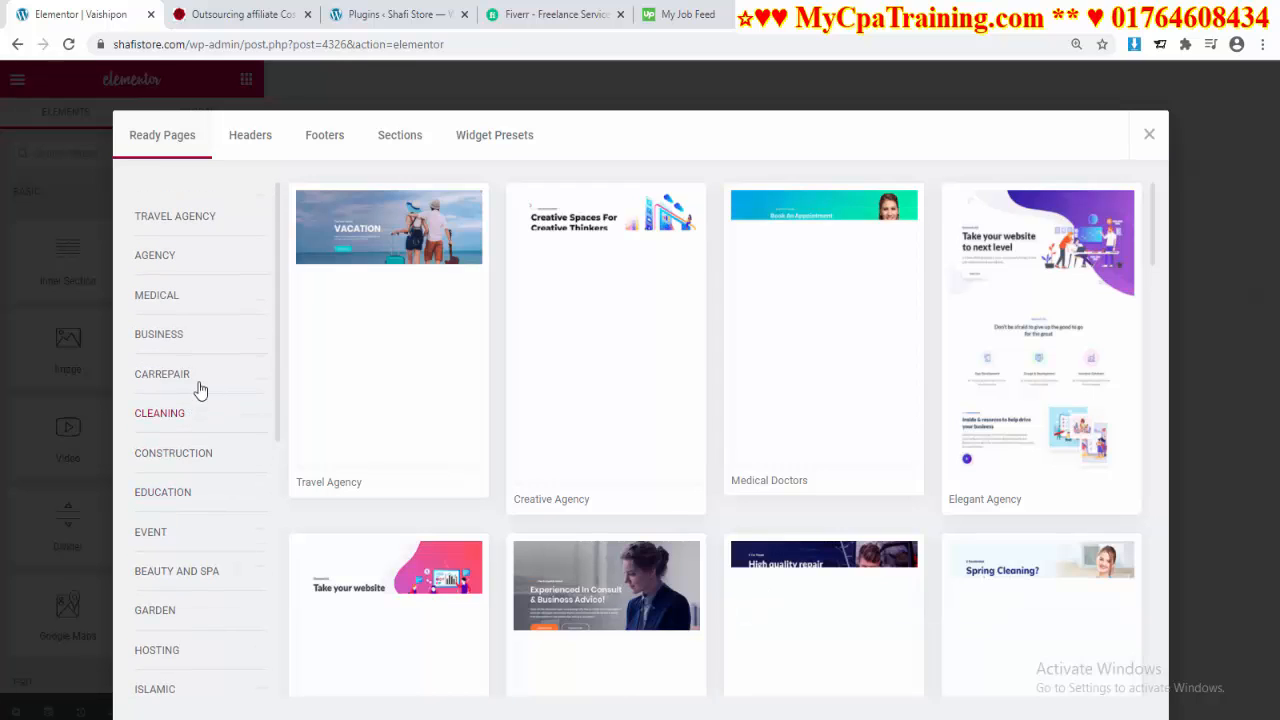
pyautogui.click(174, 228)
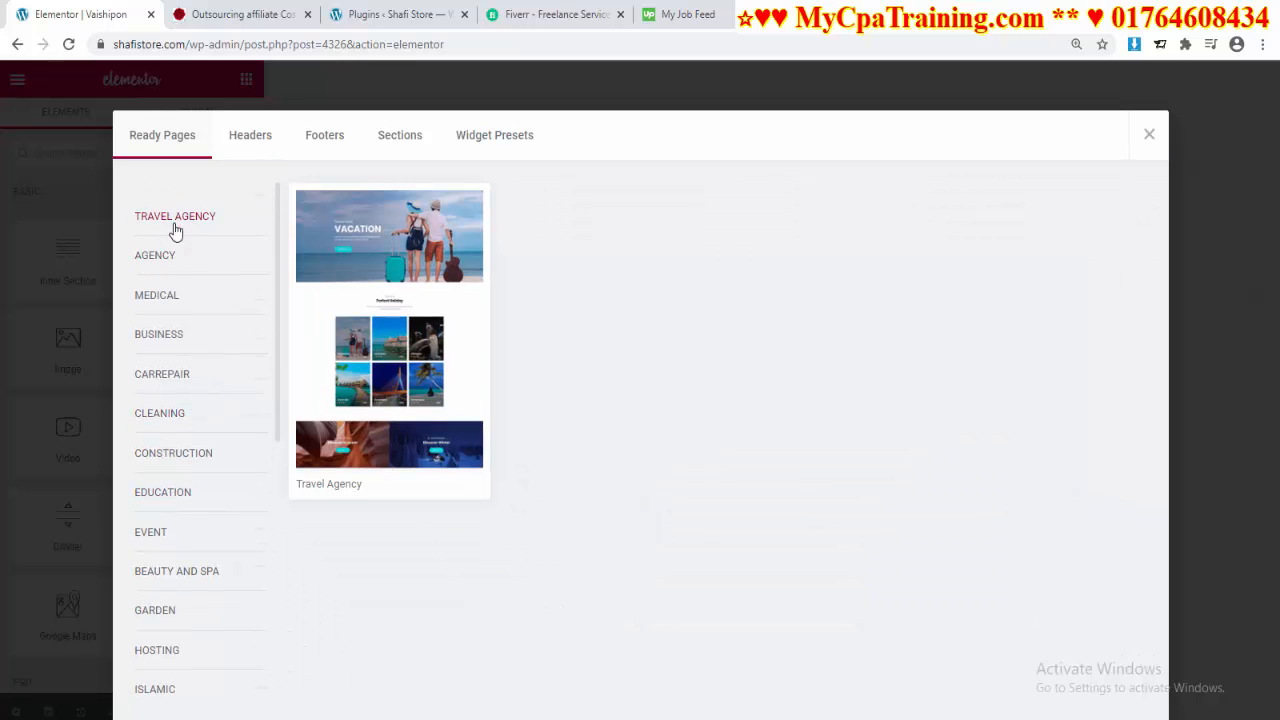
pyautogui.click(156, 262)
pyautogui.click(157, 297)
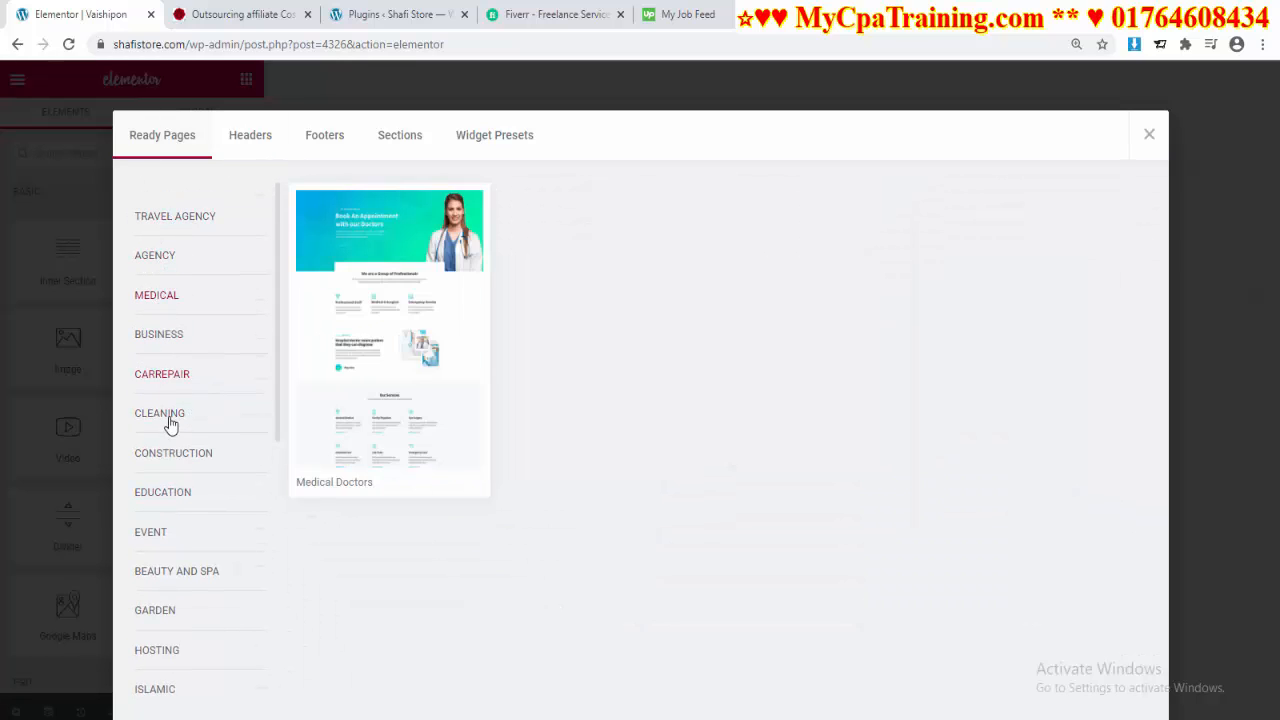
pyautogui.click(170, 337)
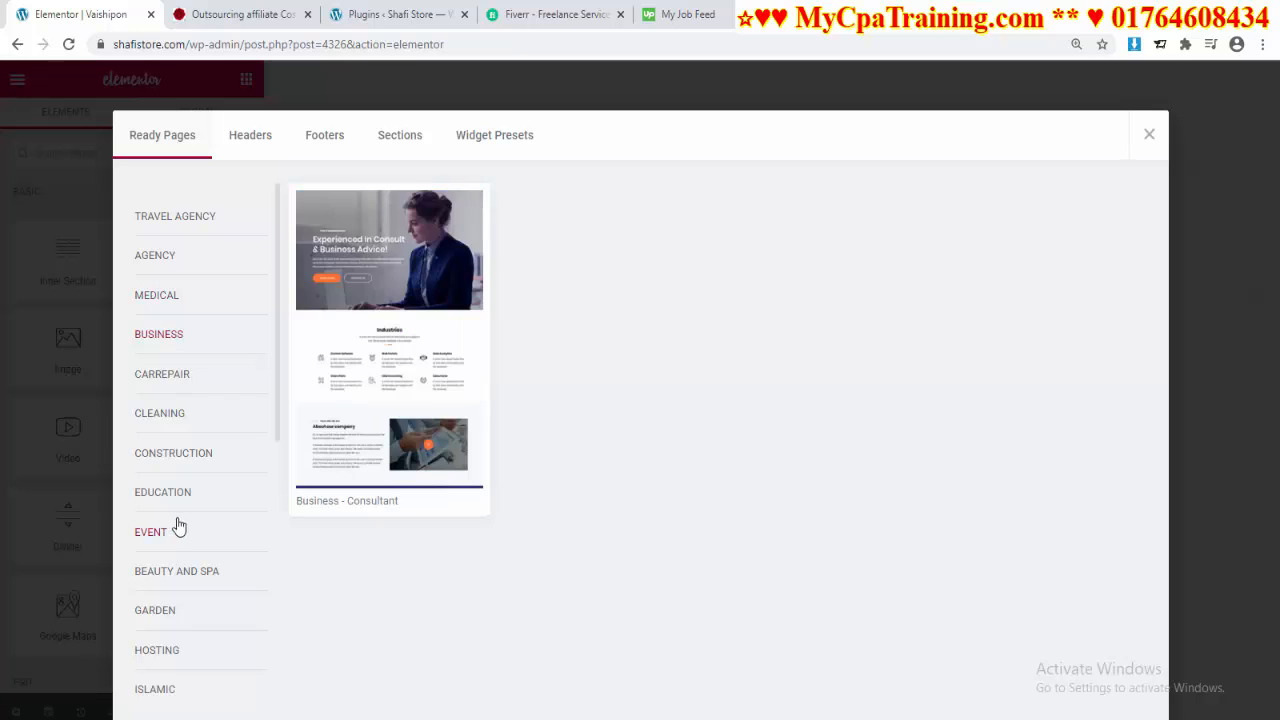
pyautogui.click(166, 413)
pyautogui.scroll(-1, 203, 440)
pyautogui.scroll(-5, 203, 440)
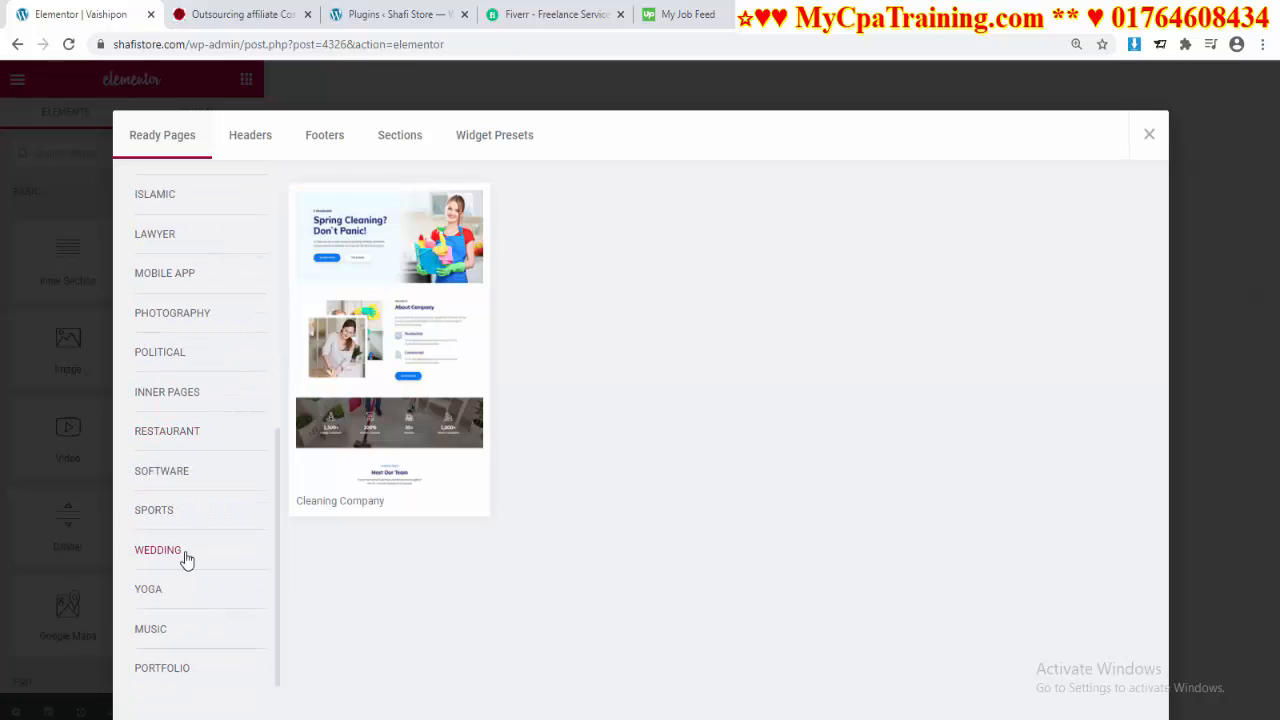
pyautogui.click(167, 431)
pyautogui.scroll(5, 200, 400)
# Step: Look through the header designs in the ElementsKit template library
pyautogui.click(250, 140)
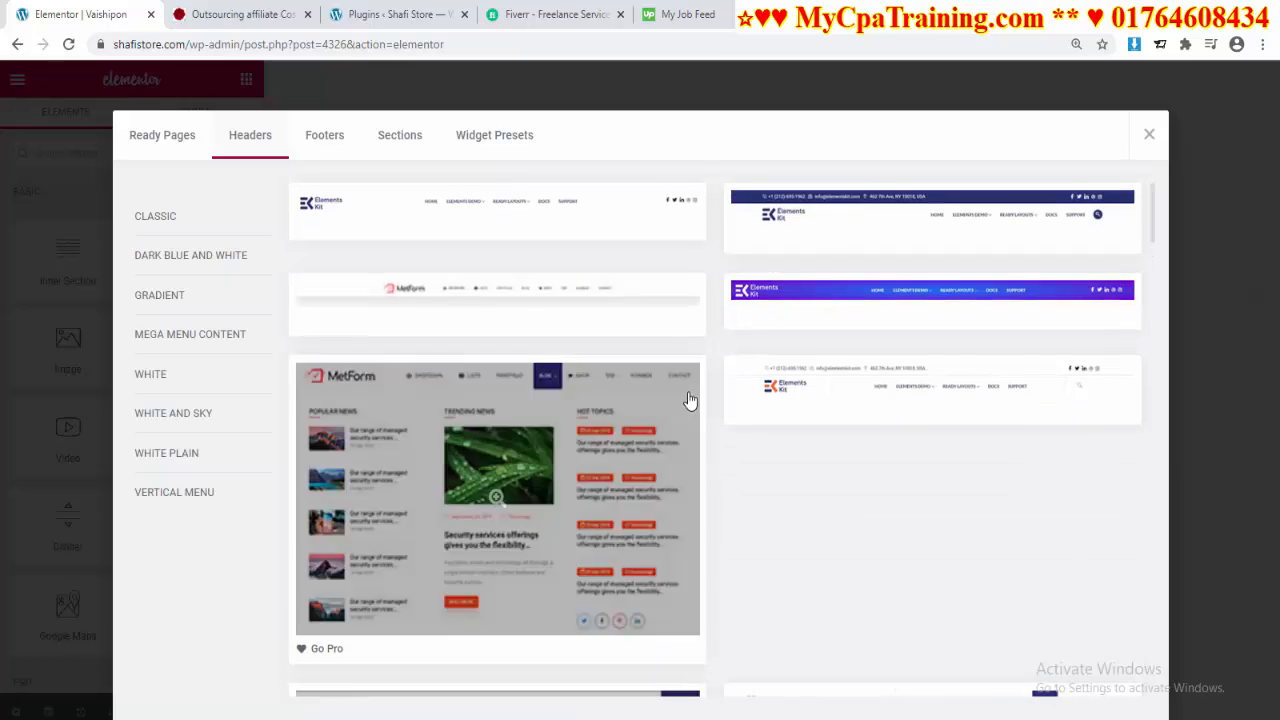
pyautogui.scroll(-10, 820, 495)
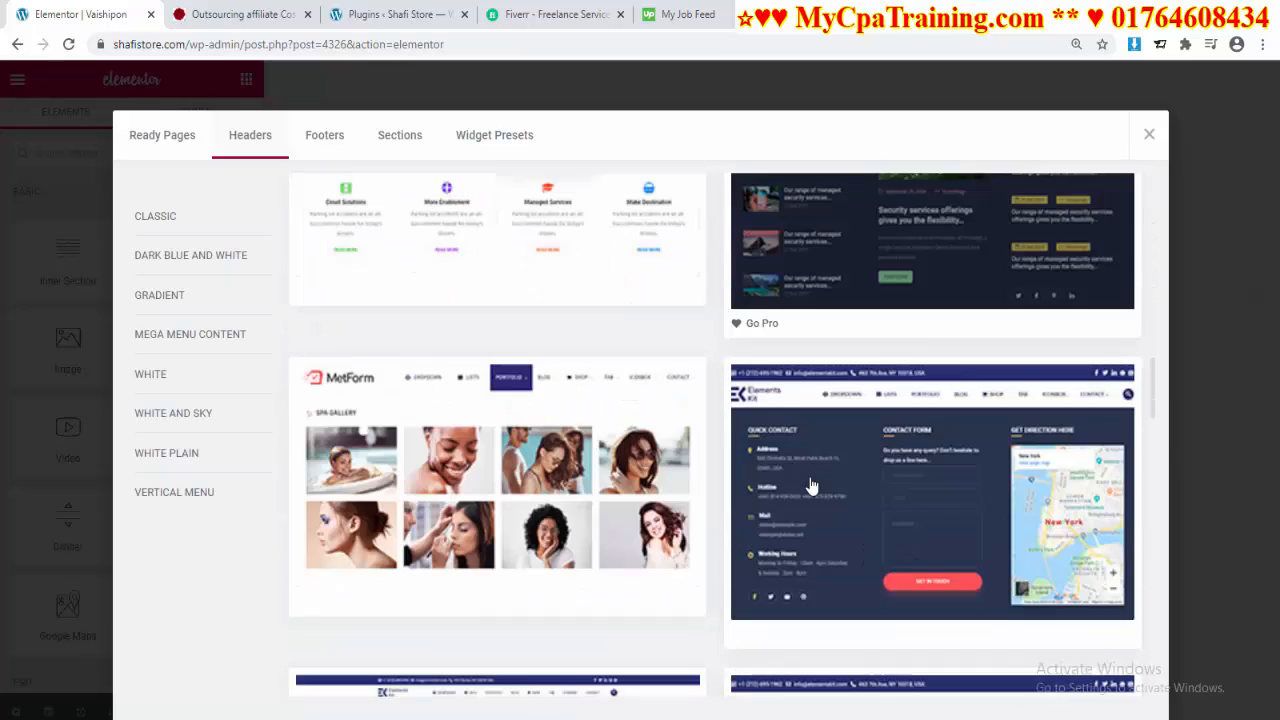
pyautogui.scroll(-4, 812, 486)
pyautogui.scroll(8, 811, 485)
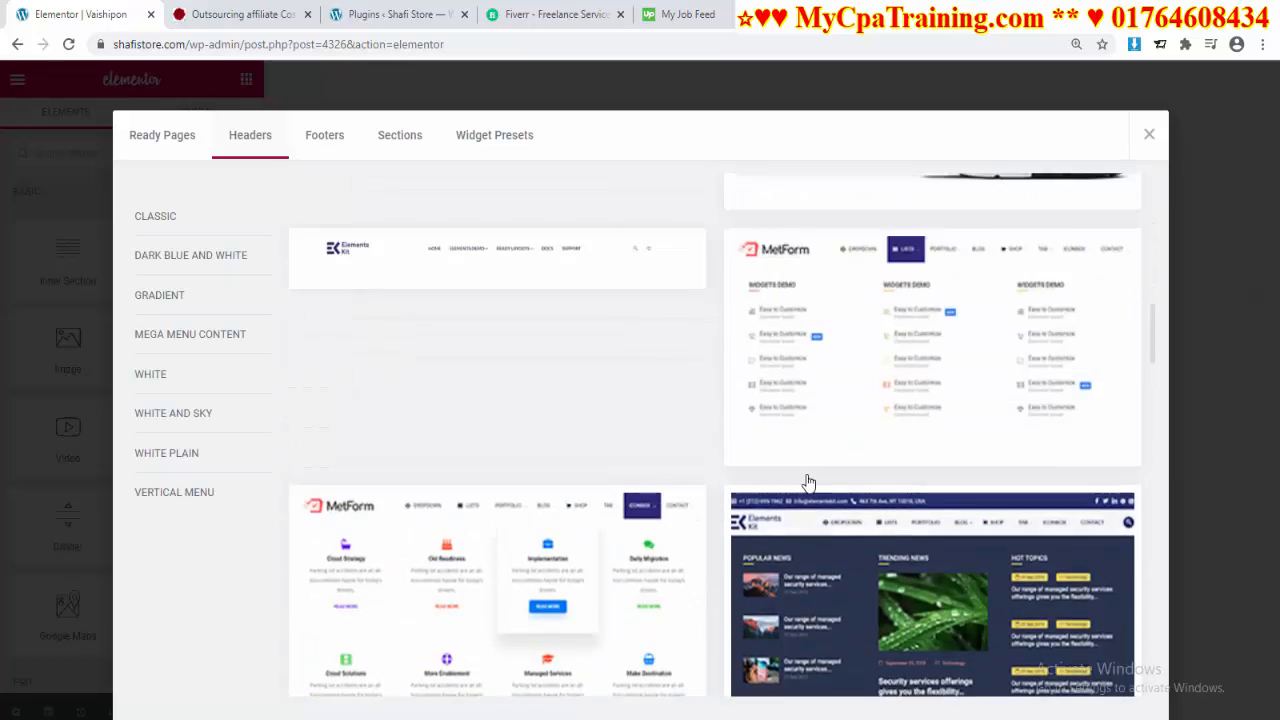
pyautogui.scroll(3, 809, 483)
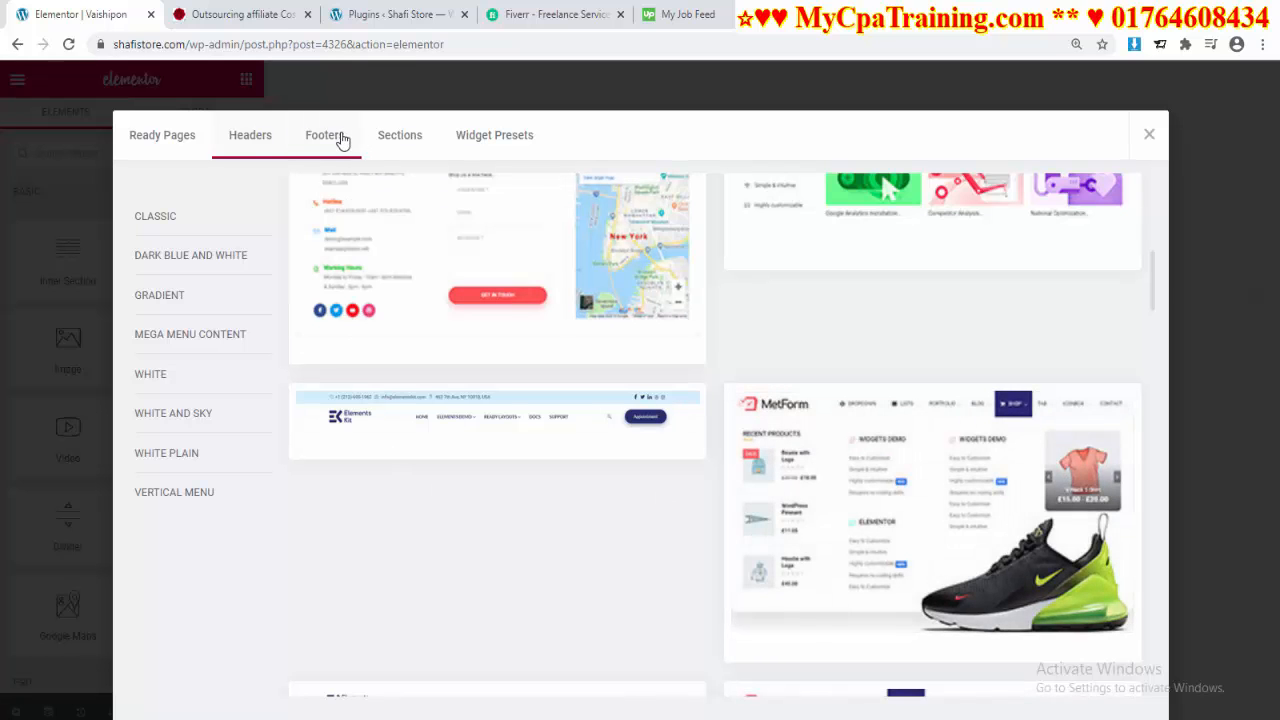
# Step: Look through the footer designs and ready-made sections in the ElementsKit template library
pyautogui.click(338, 137)
pyautogui.scroll(-3, 754, 490)
pyautogui.scroll(3, 754, 490)
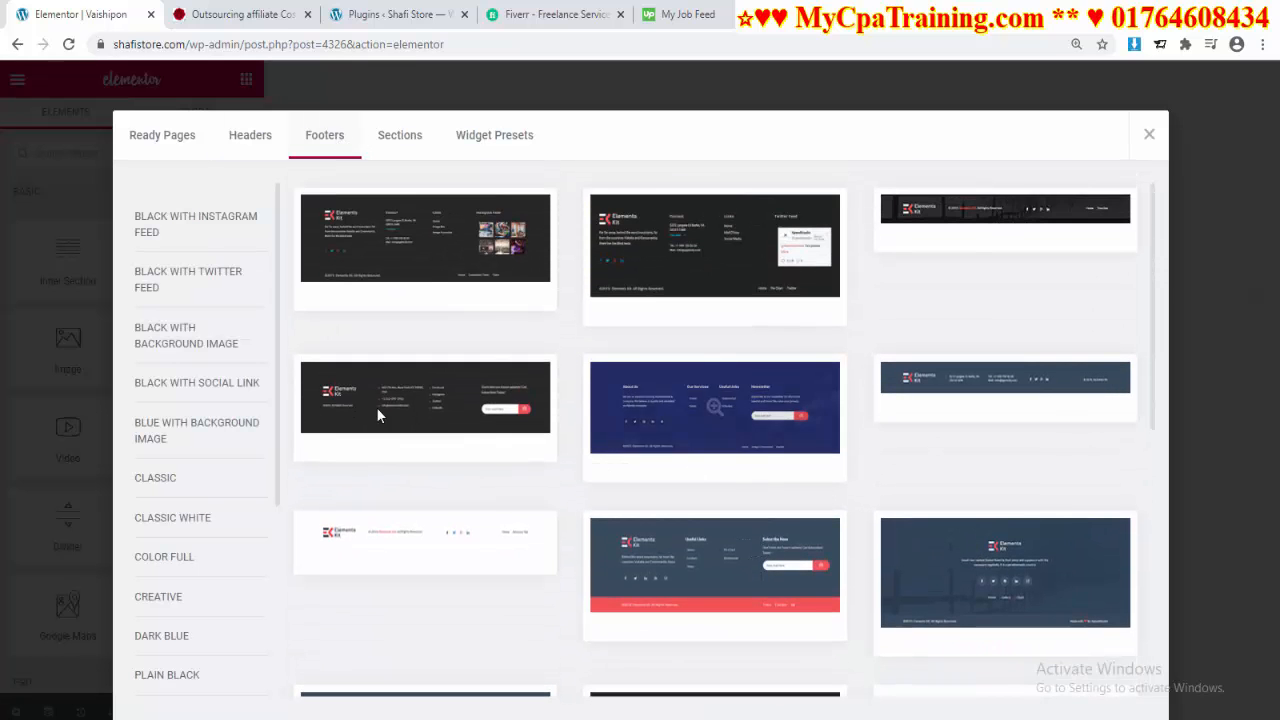
pyautogui.click(412, 140)
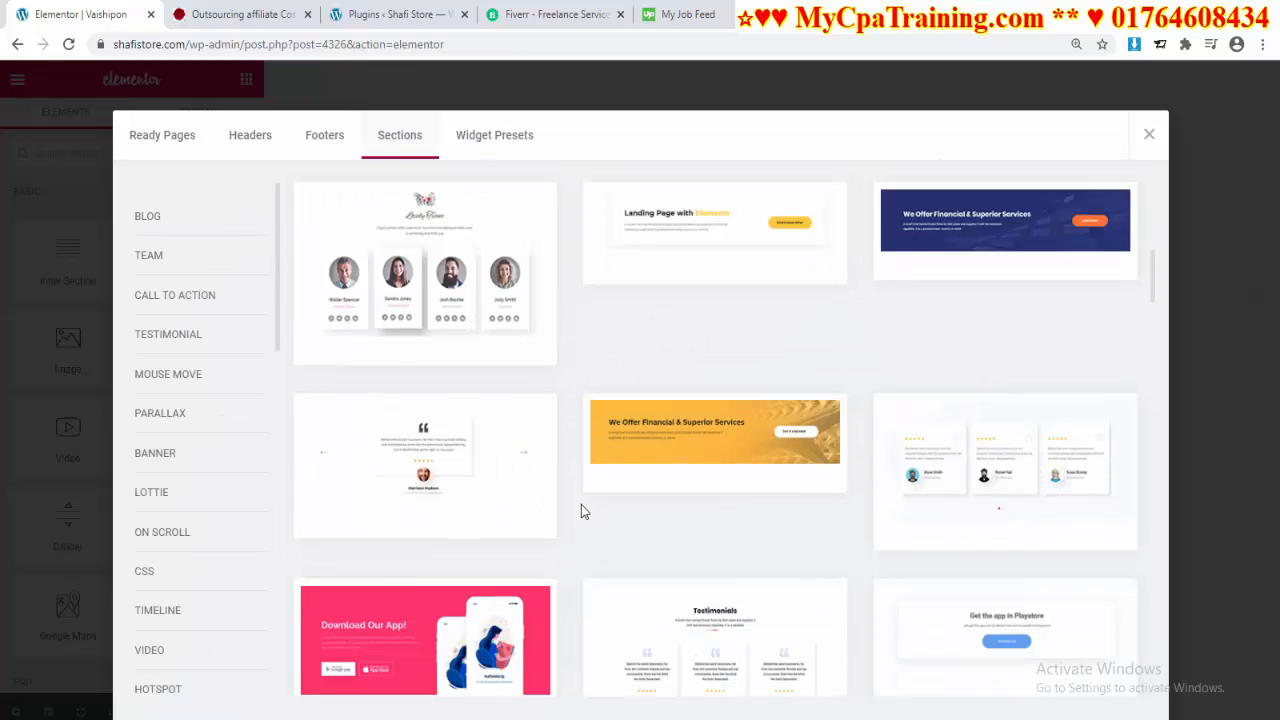
pyautogui.scroll(-5, 660, 505)
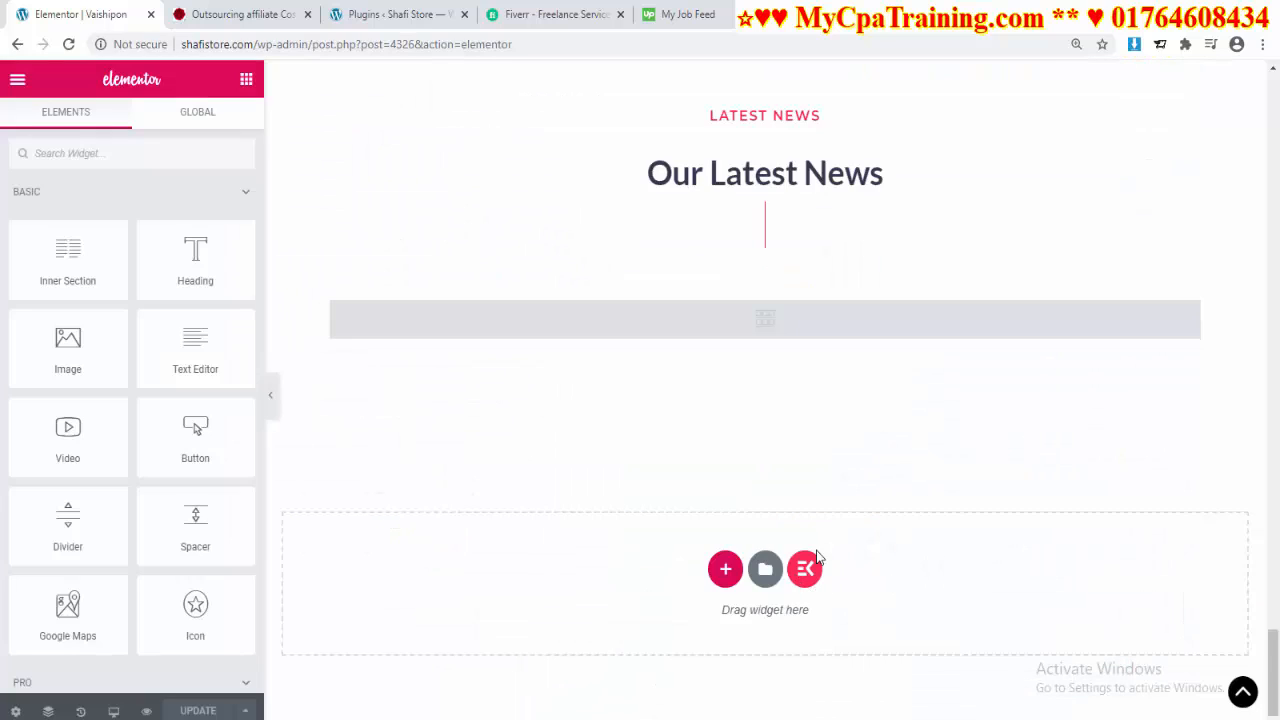
# Step: Reopen the ElementsKit library from the empty area below the Our Latest News section and examine its header and footer designs
pyautogui.click(805, 570)
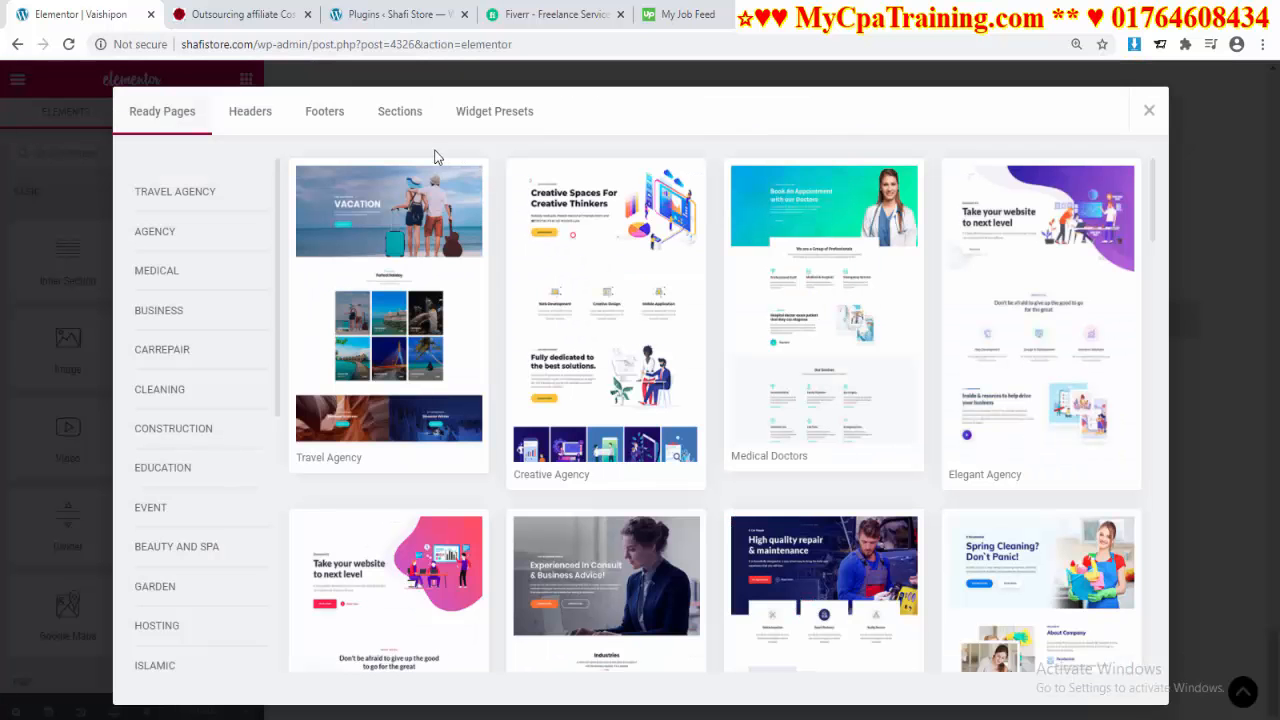
pyautogui.click(251, 114)
pyautogui.click(323, 120)
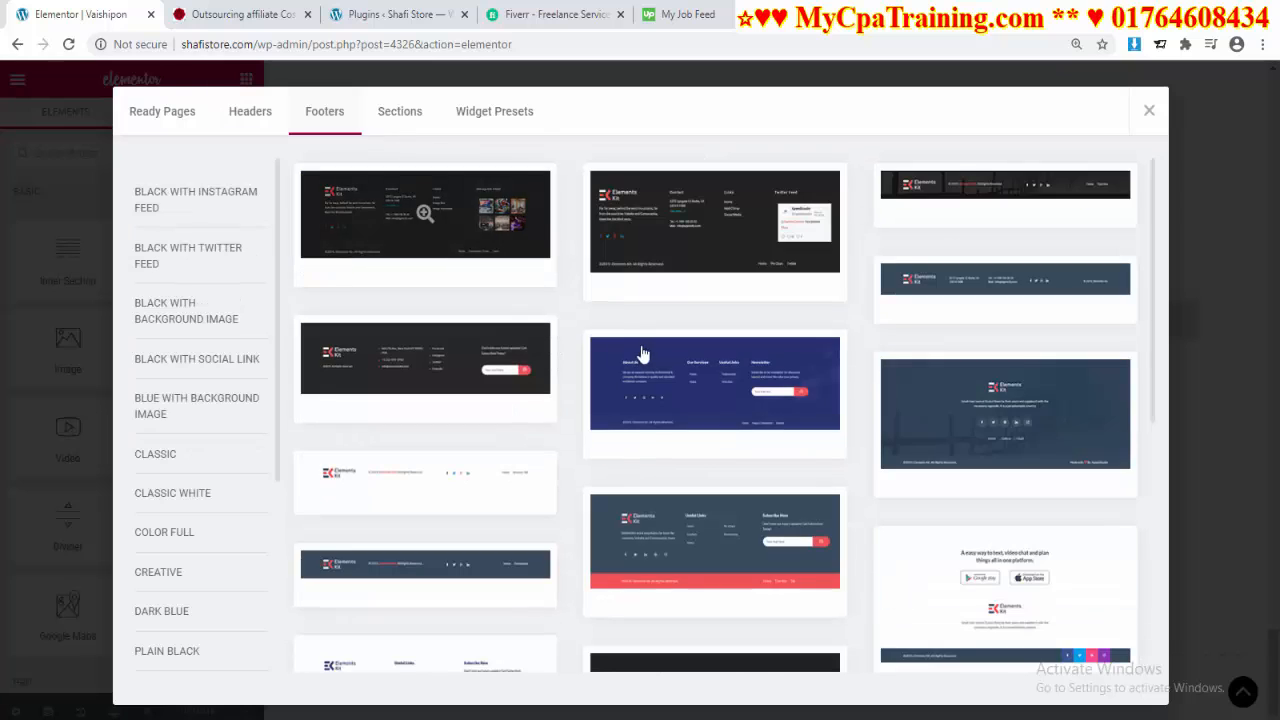
pyautogui.scroll(-5, 691, 443)
pyautogui.scroll(5, 688, 435)
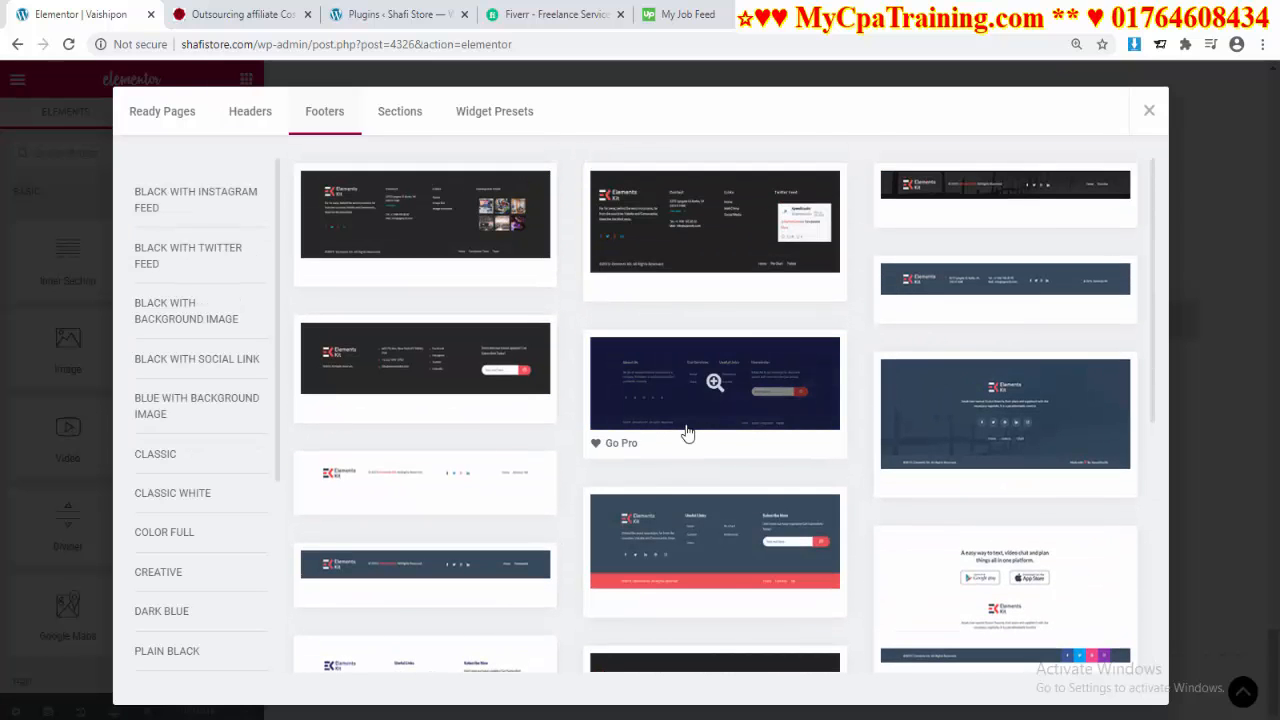
pyautogui.click(250, 111)
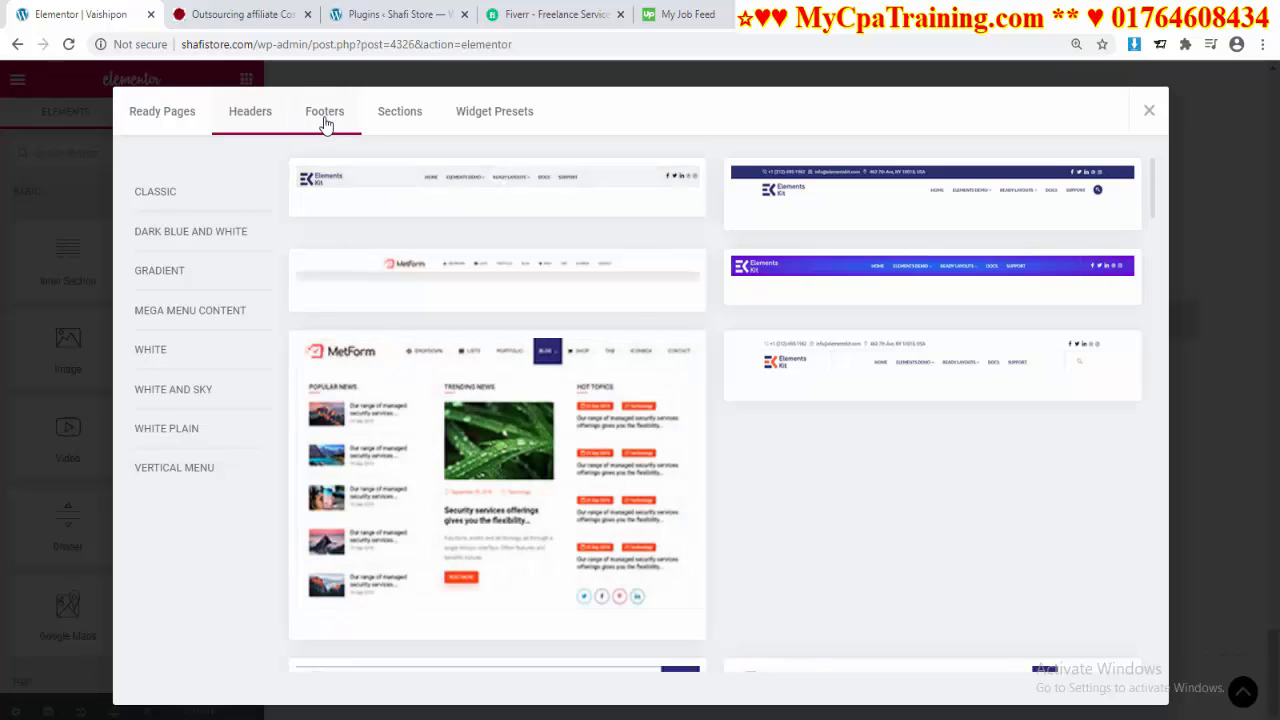
pyautogui.click(323, 114)
pyautogui.scroll(-5, 754, 388)
pyautogui.scroll(5, 752, 388)
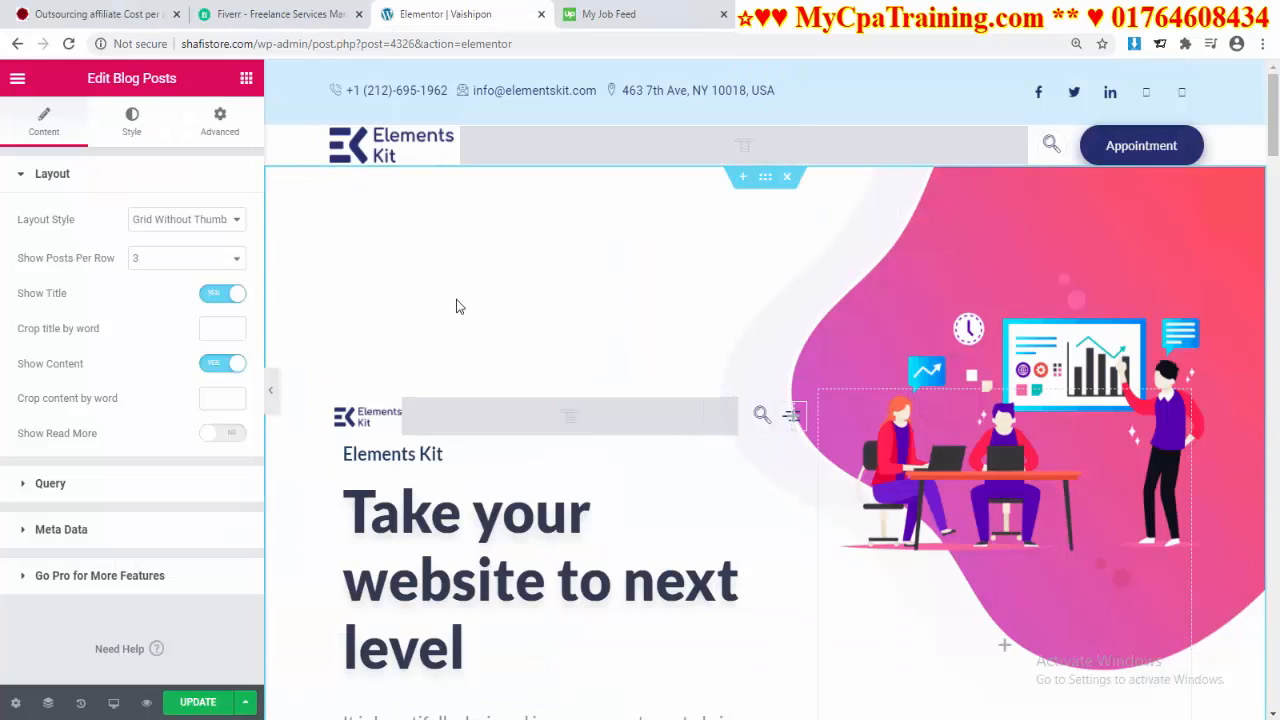
# Step: Leave the page editor without saving the changes and go to the installed plugins list
pyautogui.click(19, 46)
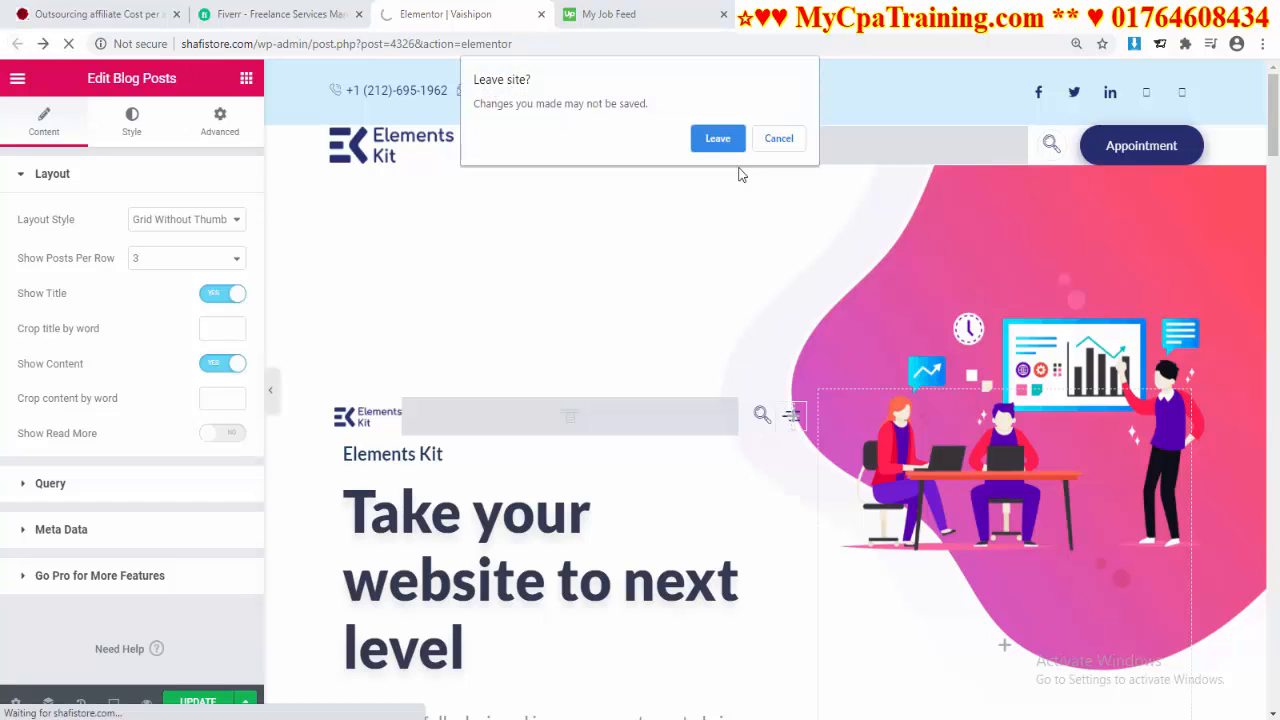
pyautogui.click(718, 139)
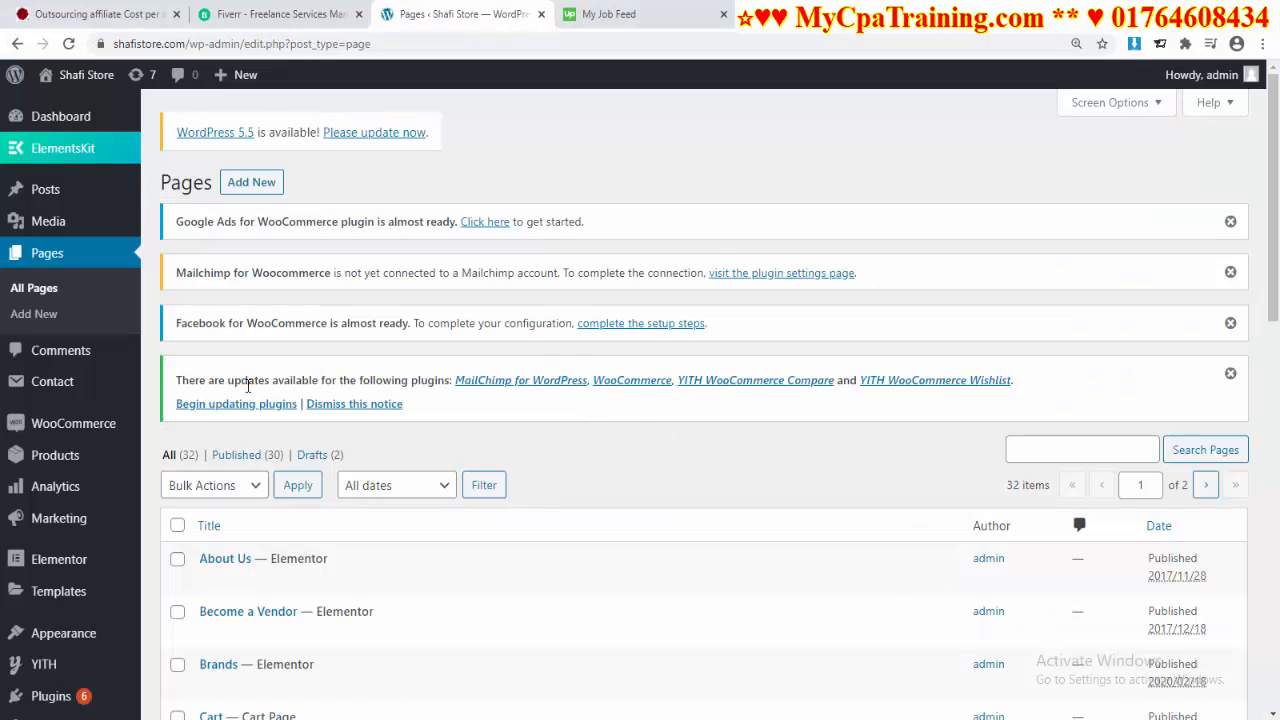
pyautogui.scroll(-2, 108, 516)
pyautogui.click(60, 536)
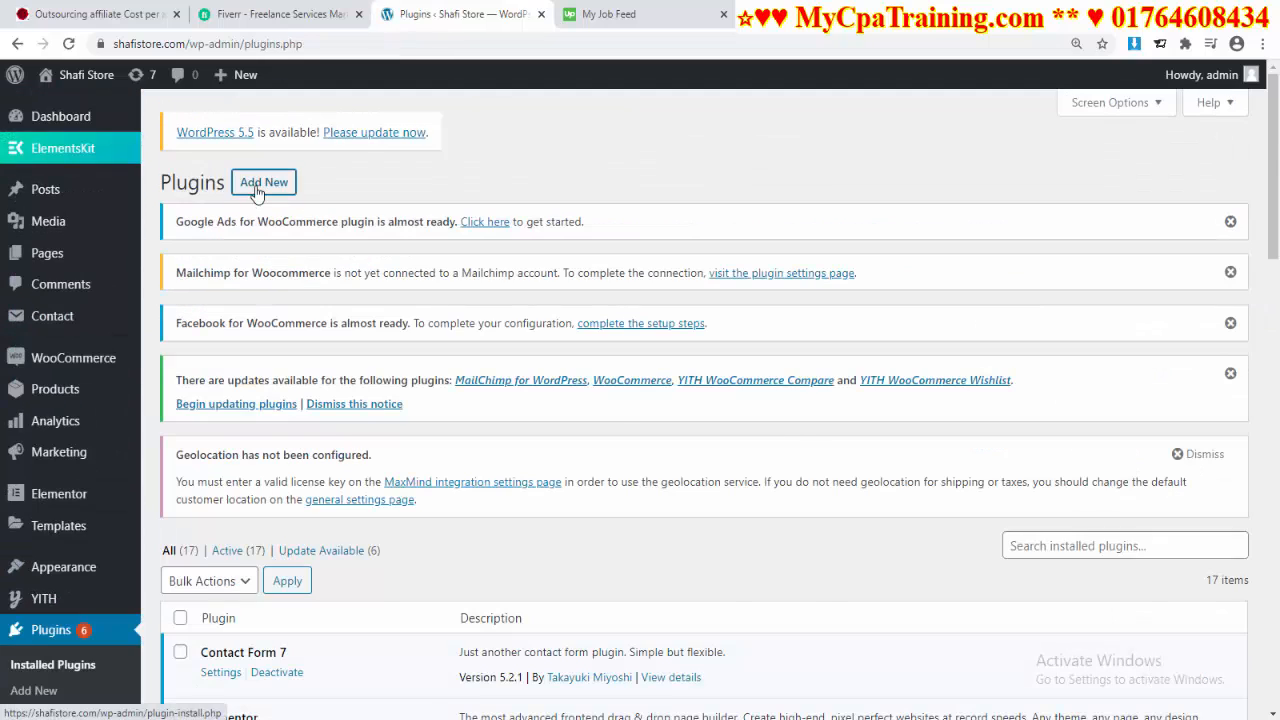
# Step: Search the new plugins for WunderWP and install WunderWP – Reusable & Preset Widget Styles and Templates for Elementor
pyautogui.click(263, 178)
pyautogui.click(1009, 225)
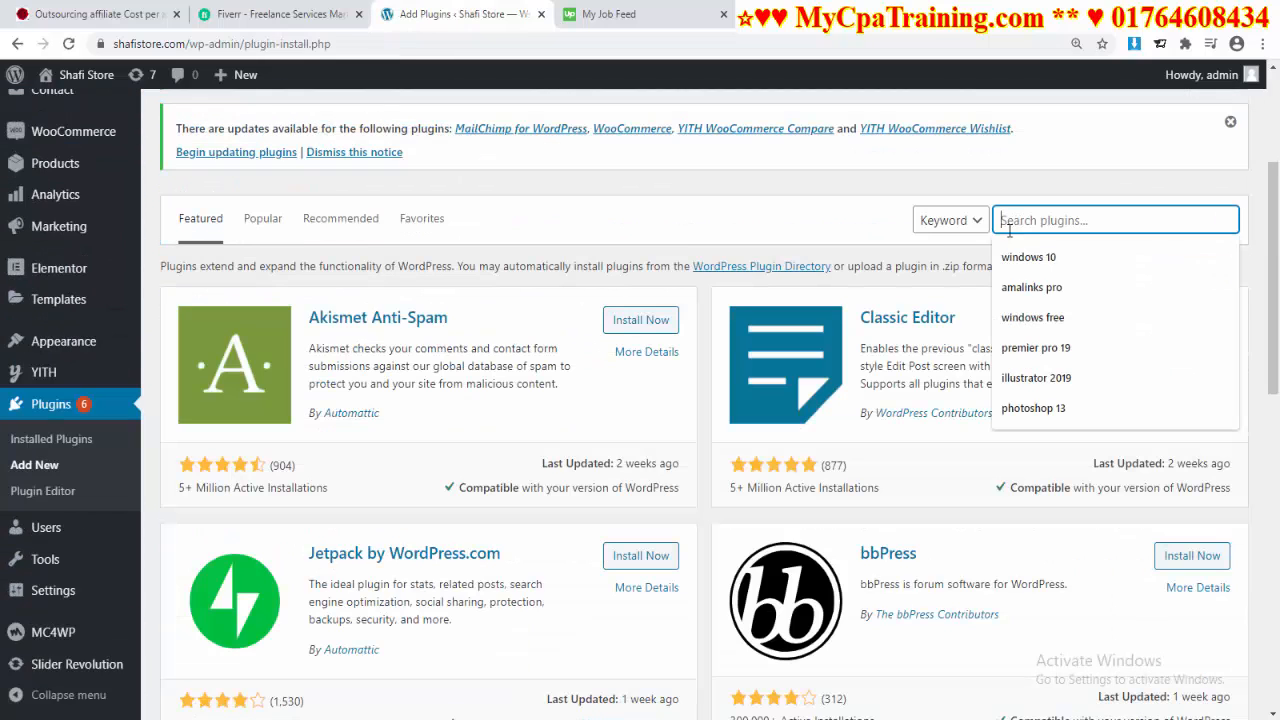
pyautogui.write('WunderWP')
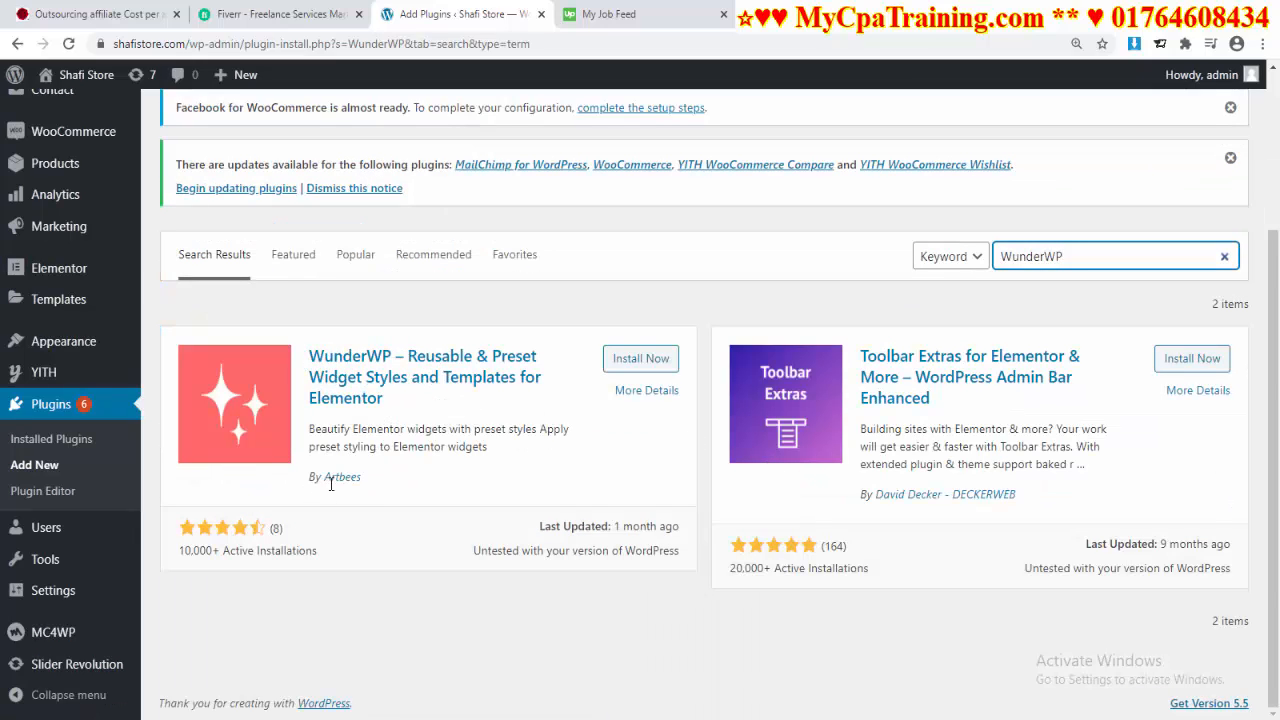
pyautogui.click(628, 364)
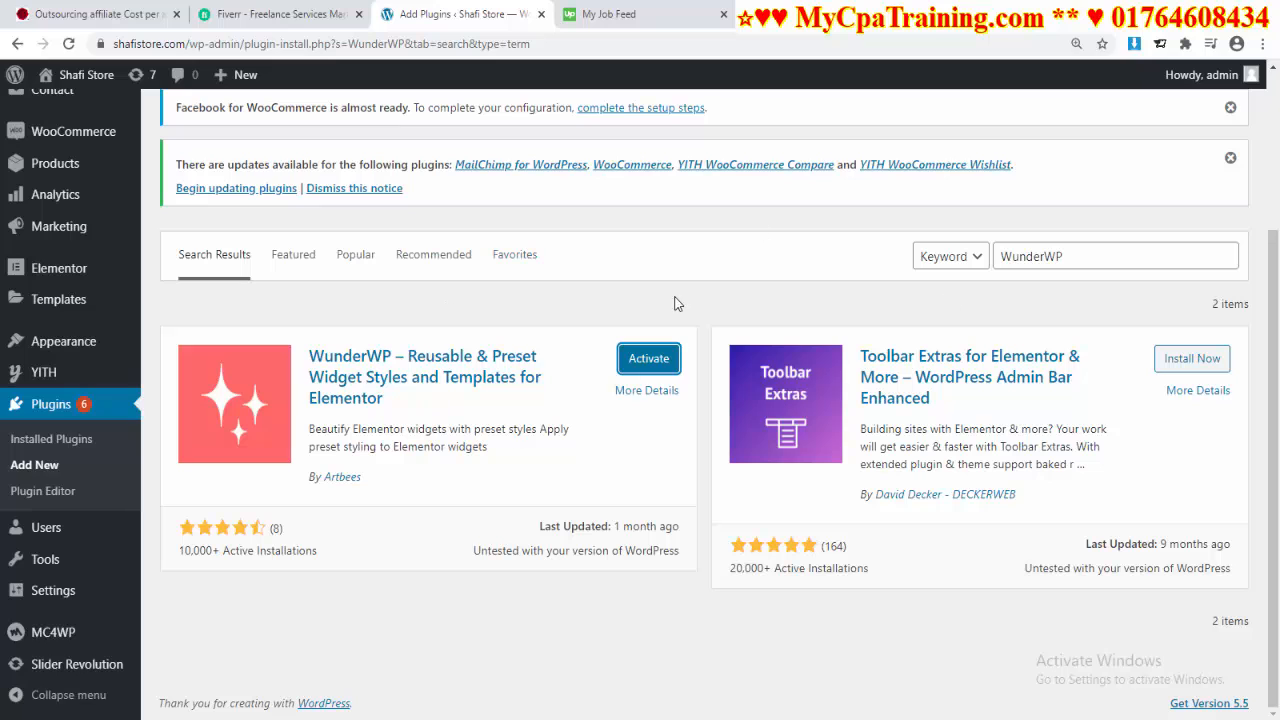
pyautogui.scroll(1, 687, 297)
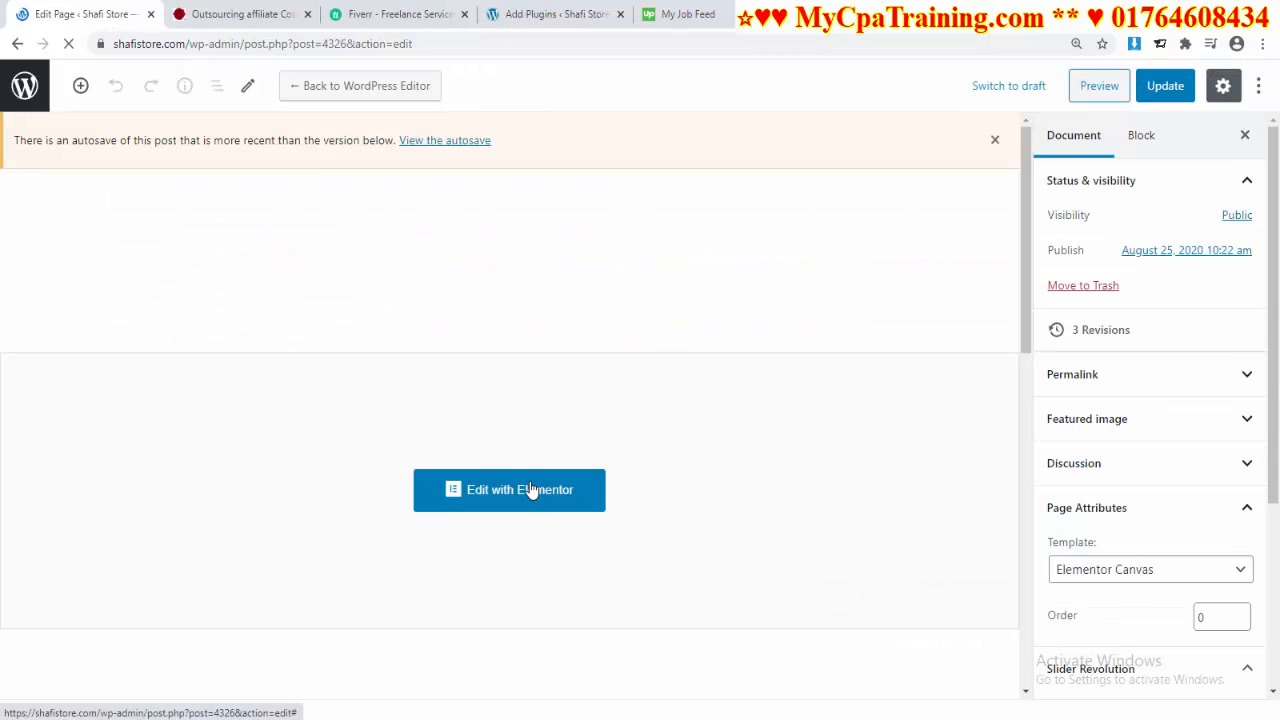
# Step: Open the Vaishipon page in Elementor and add a single-column section
pyautogui.click(531, 489)
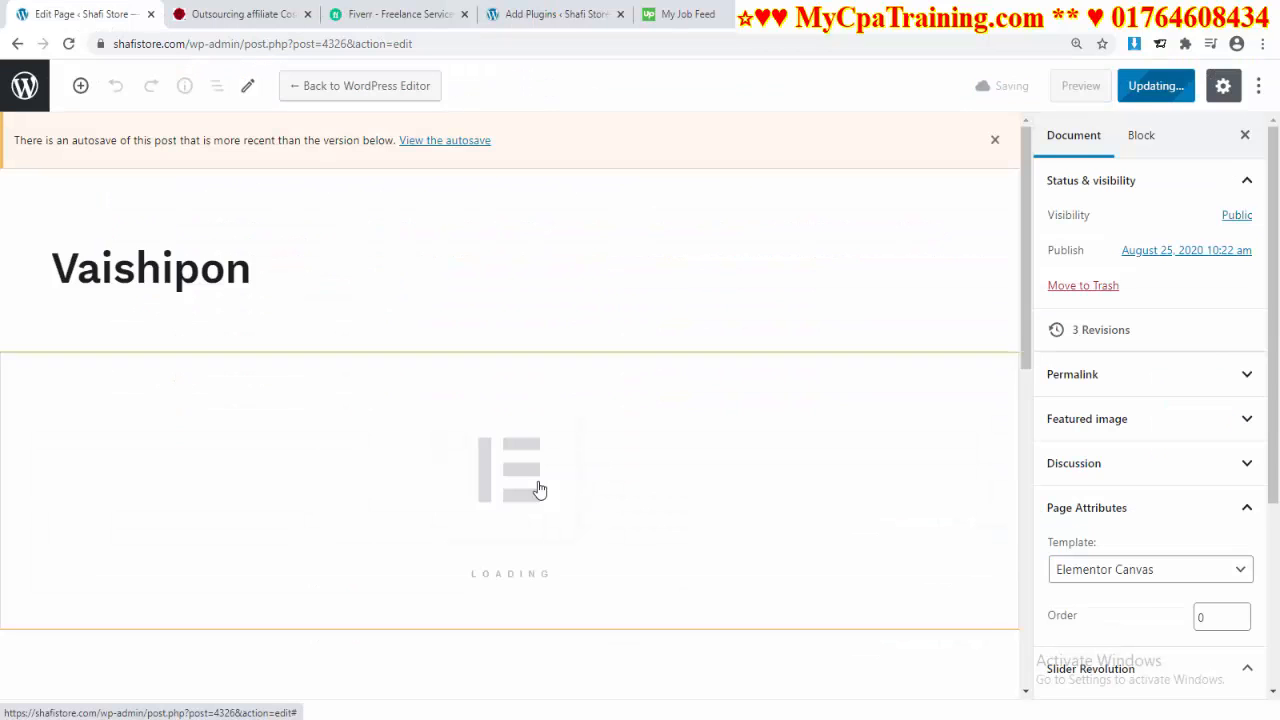
pyautogui.click(733, 214)
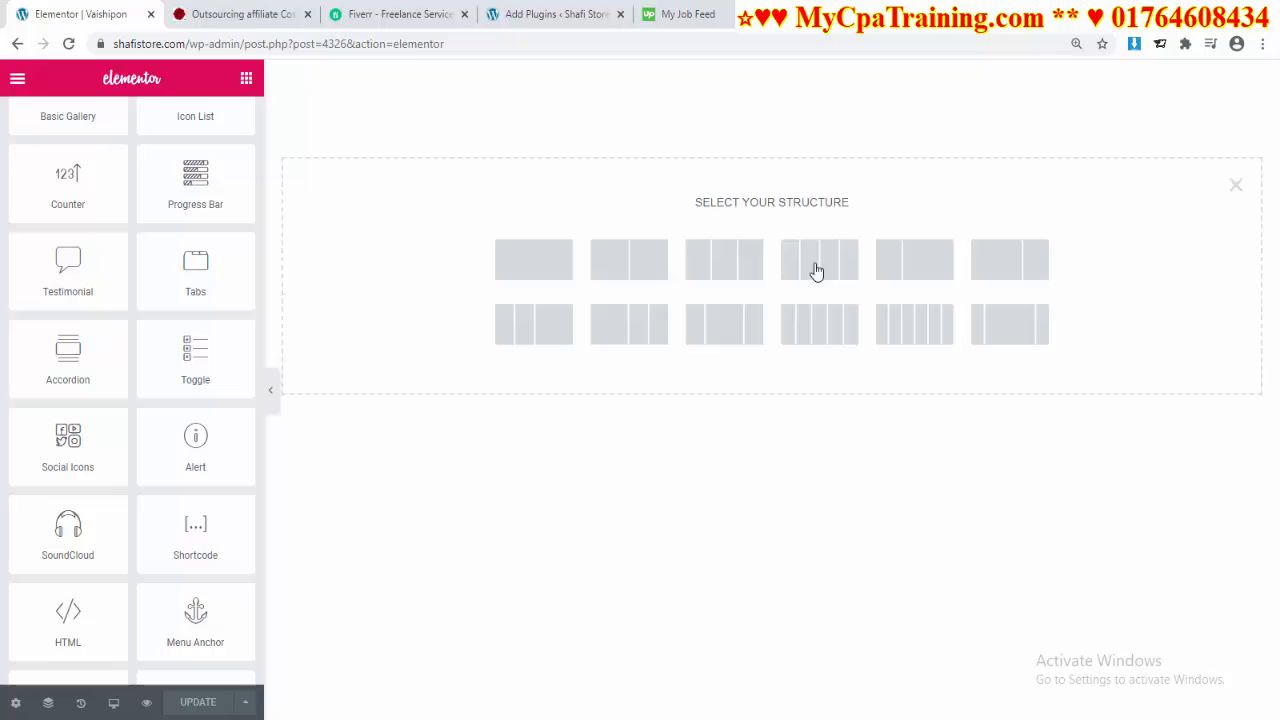
pyautogui.click(534, 257)
# Step: Insert a two-column Inner Section into the new section, add an Icon widget to its first column and view the icon's style settings
pyautogui.scroll(-10, 194, 394)
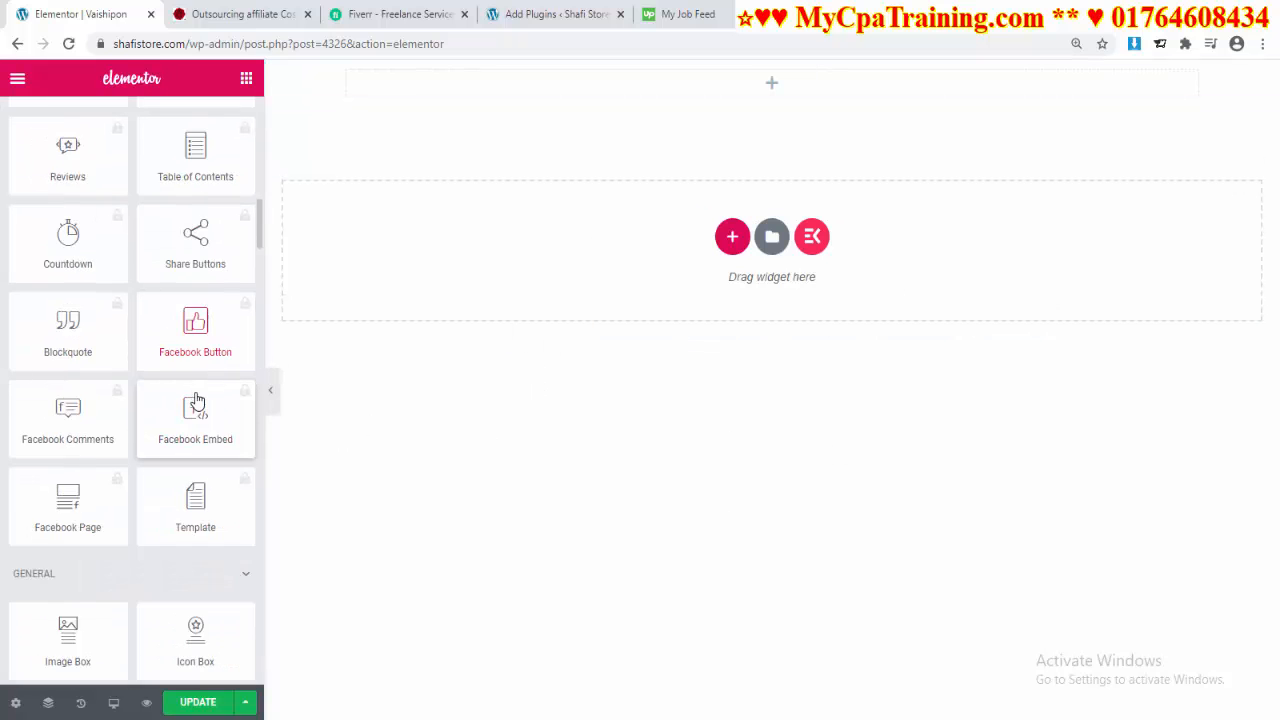
pyautogui.scroll(17, 196, 388)
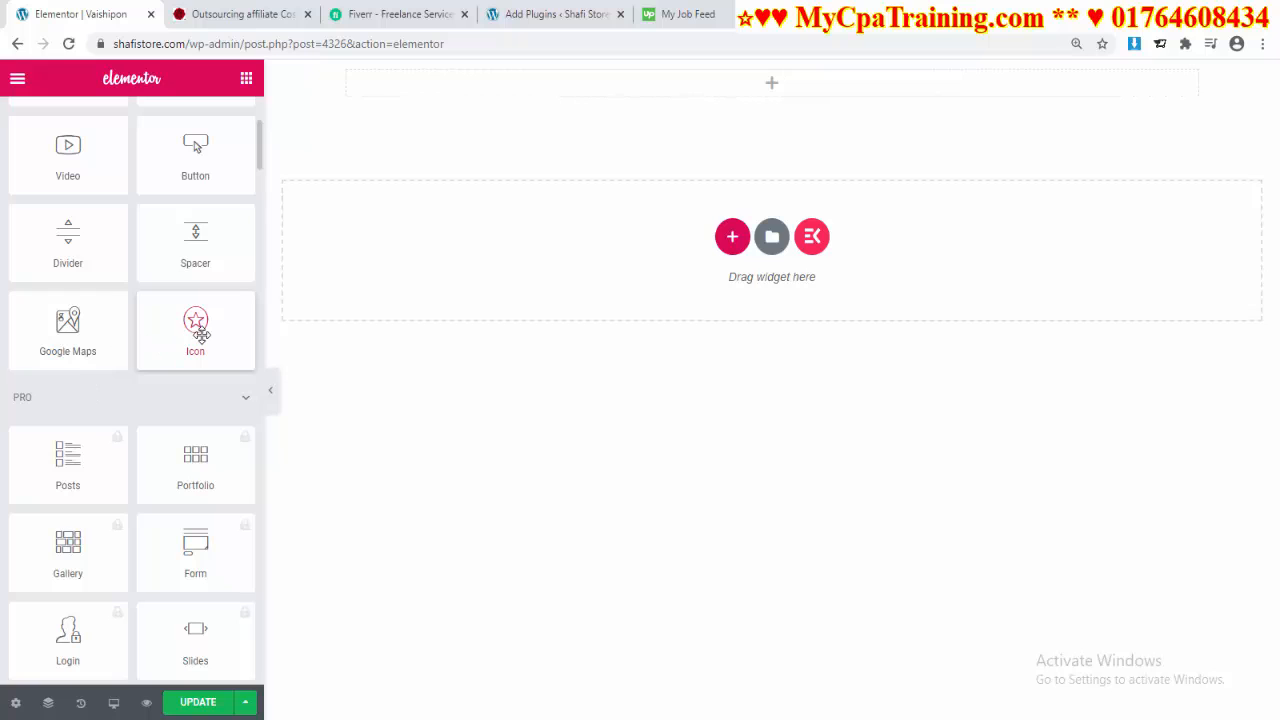
pyautogui.moveTo(195, 330); pyautogui.dragTo(818, 92)
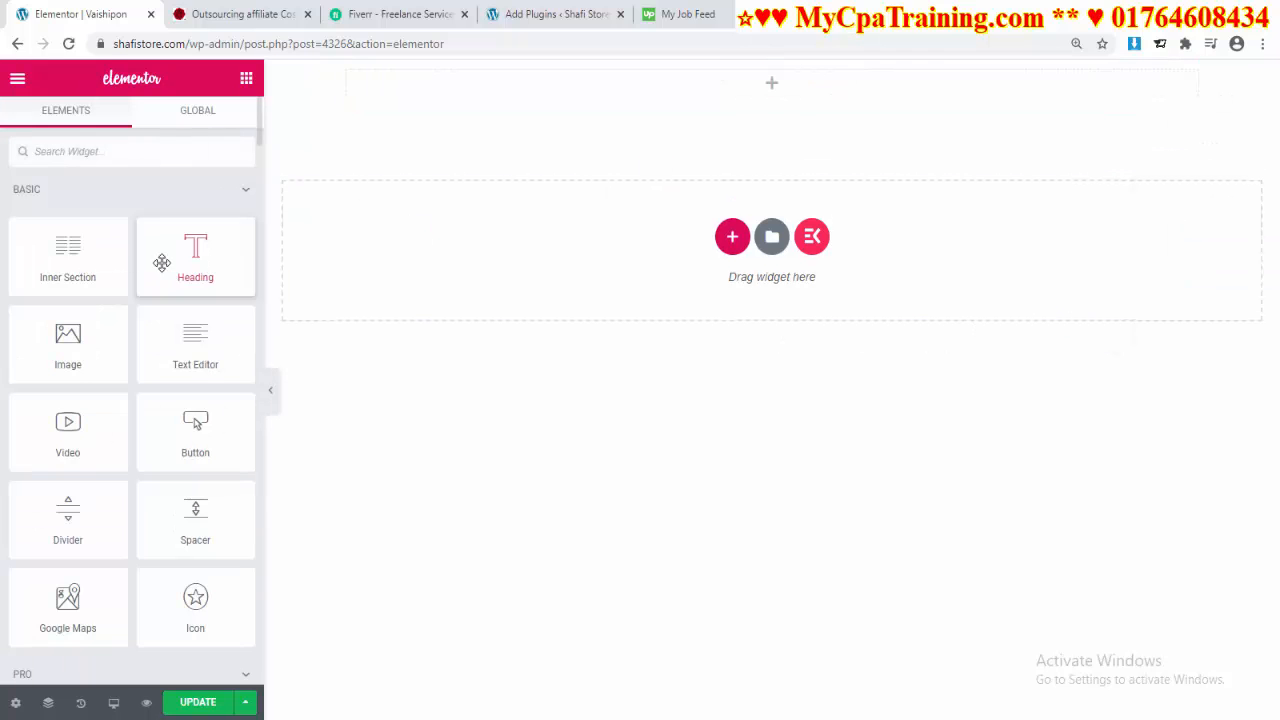
pyautogui.moveTo(68, 255); pyautogui.dragTo(752, 88)
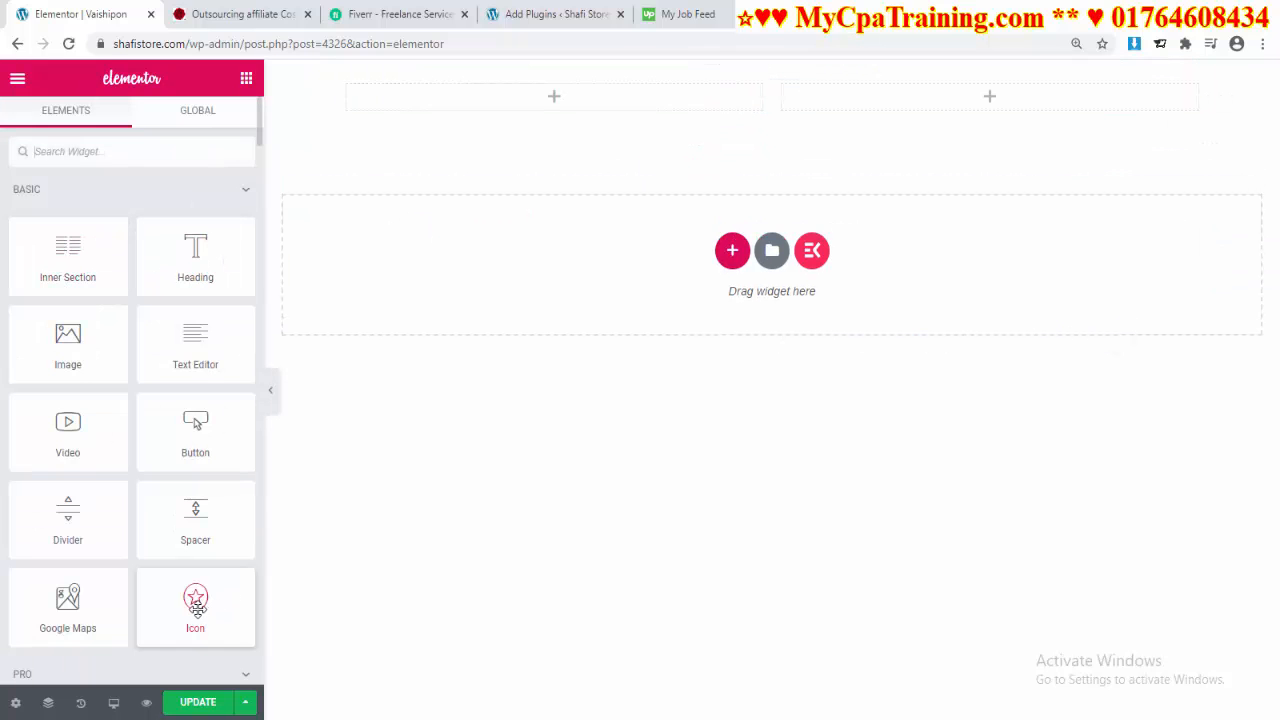
pyautogui.moveTo(197, 603); pyautogui.dragTo(570, 96)
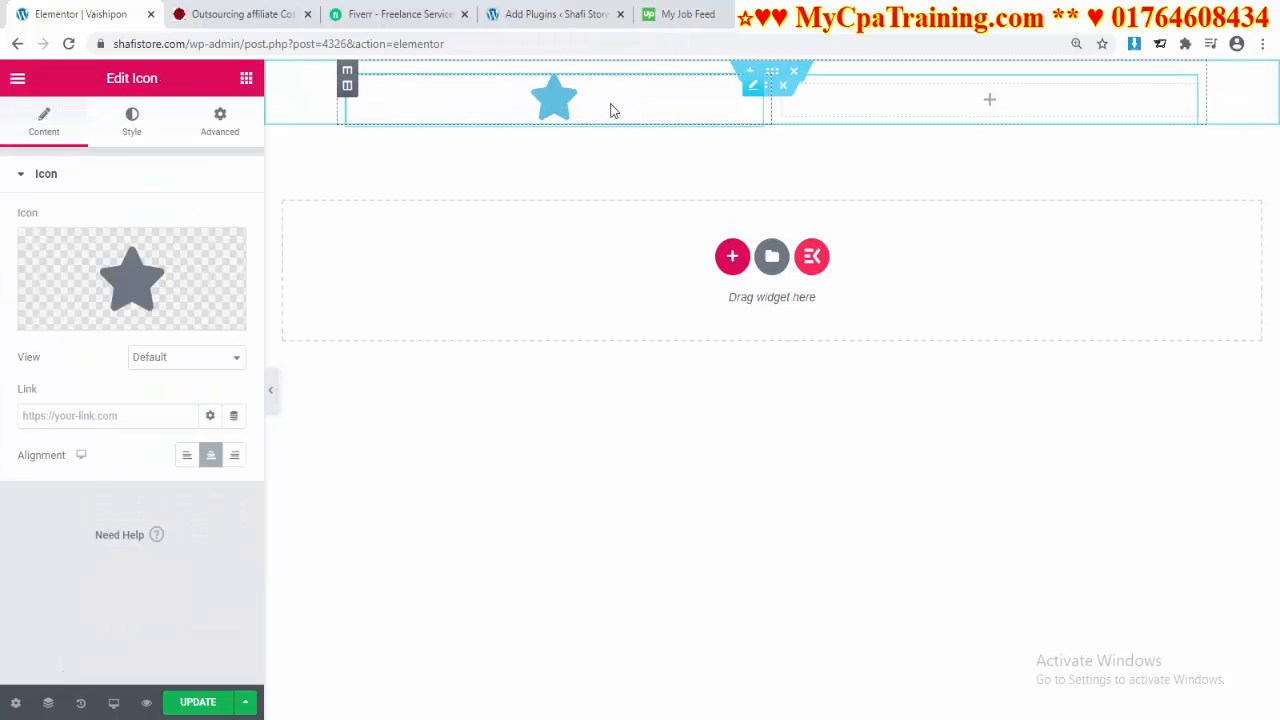
pyautogui.click(131, 121)
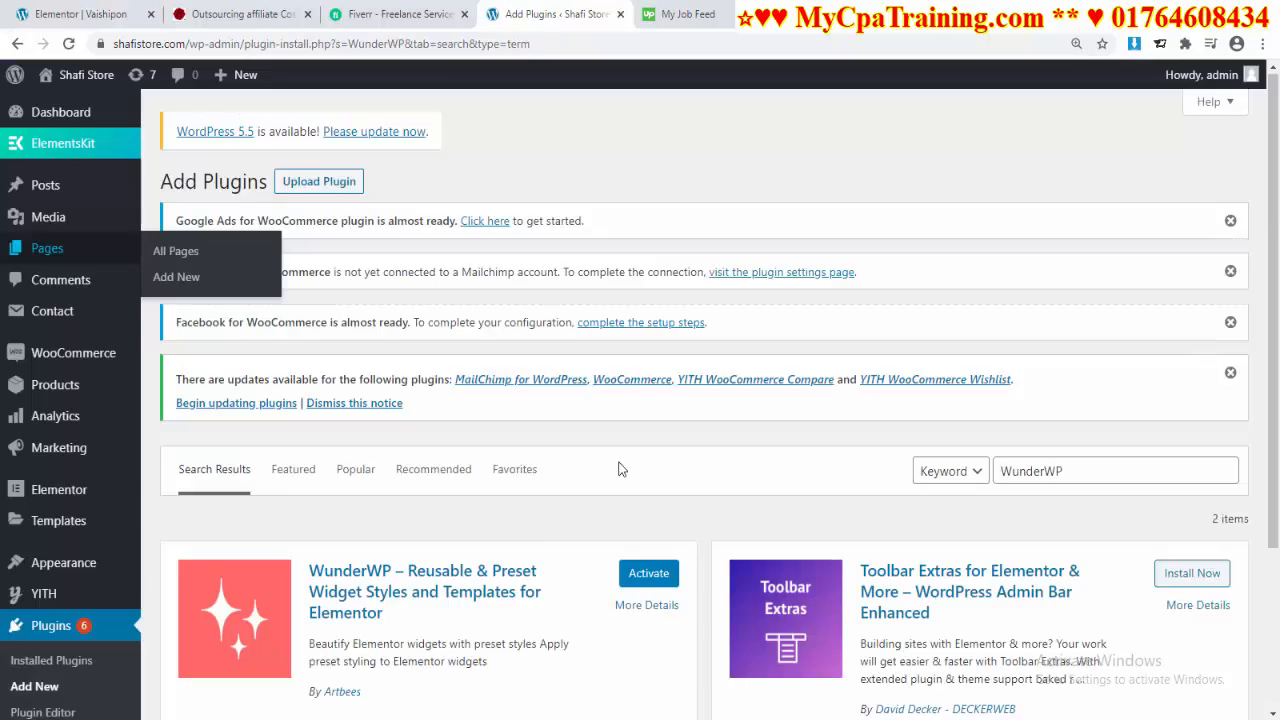
# Step: Activate the WunderWP plugin, and reload the saved Vaishipon page in the Elementor editor
pyautogui.scroll(-2, 618, 469)
pyautogui.click(649, 362)
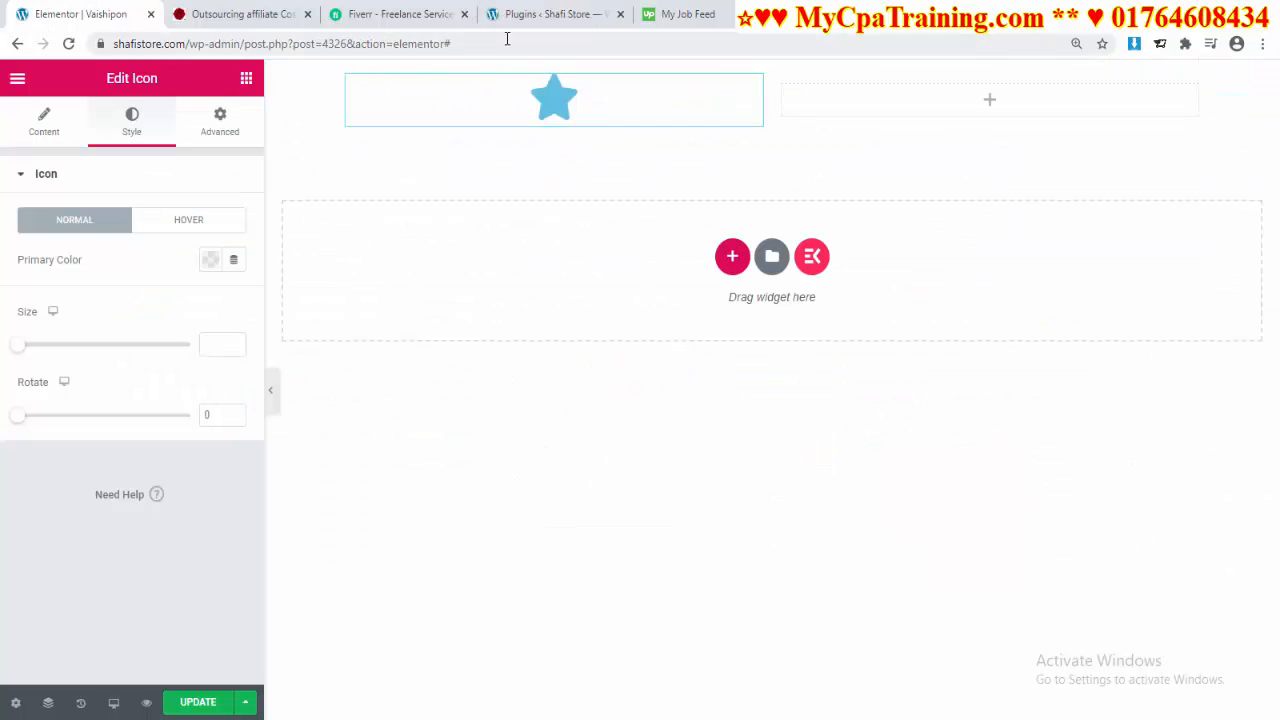
pyautogui.click(544, 51)
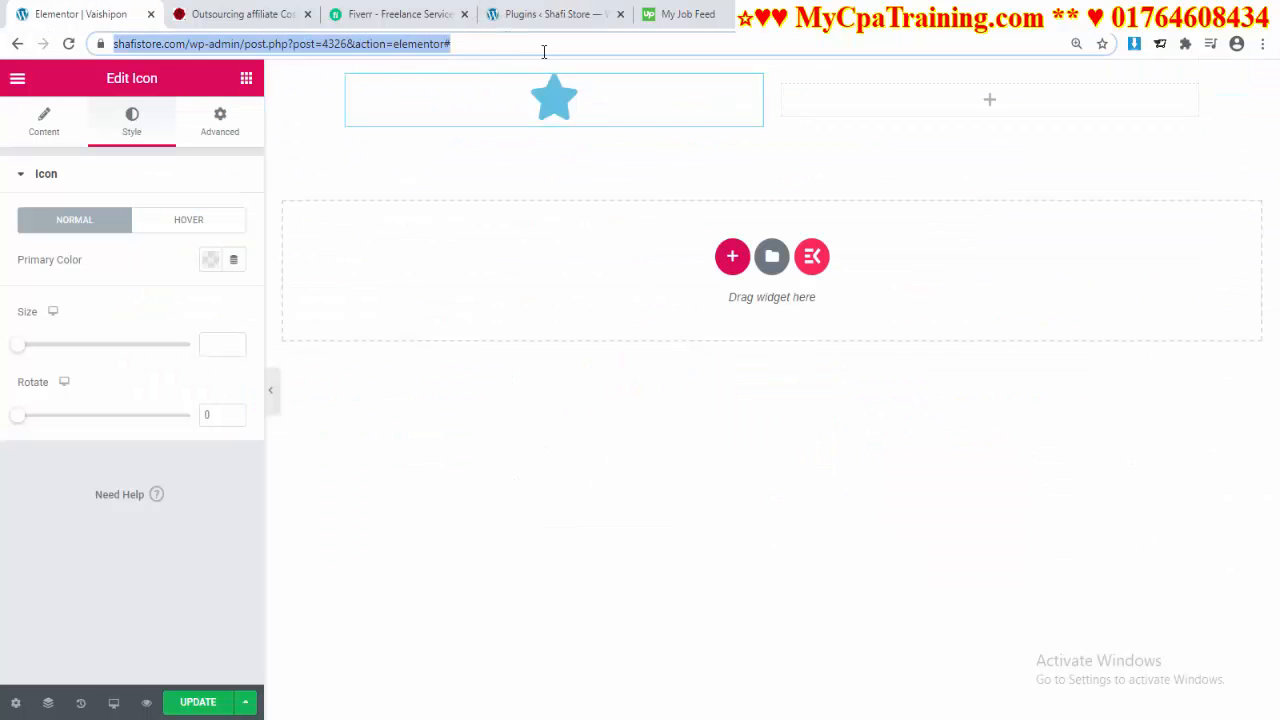
pyautogui.click(541, 94)
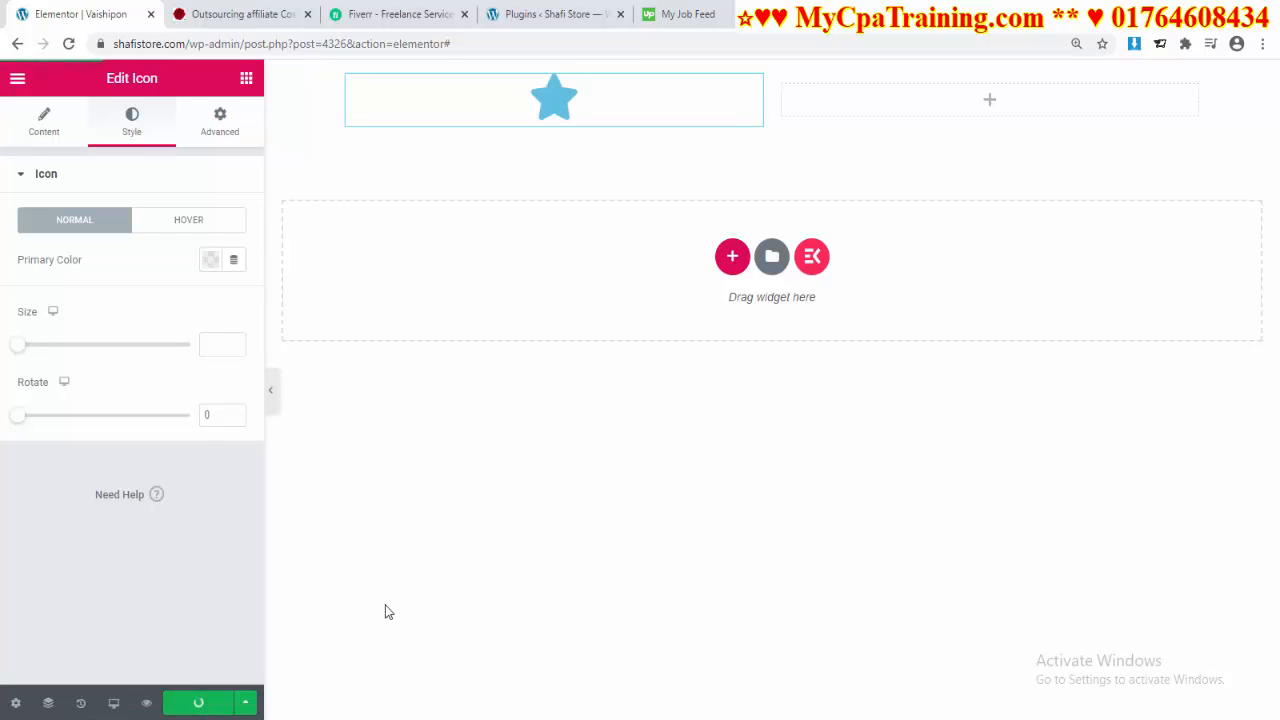
pyautogui.click(471, 44)
pyautogui.press('Return')
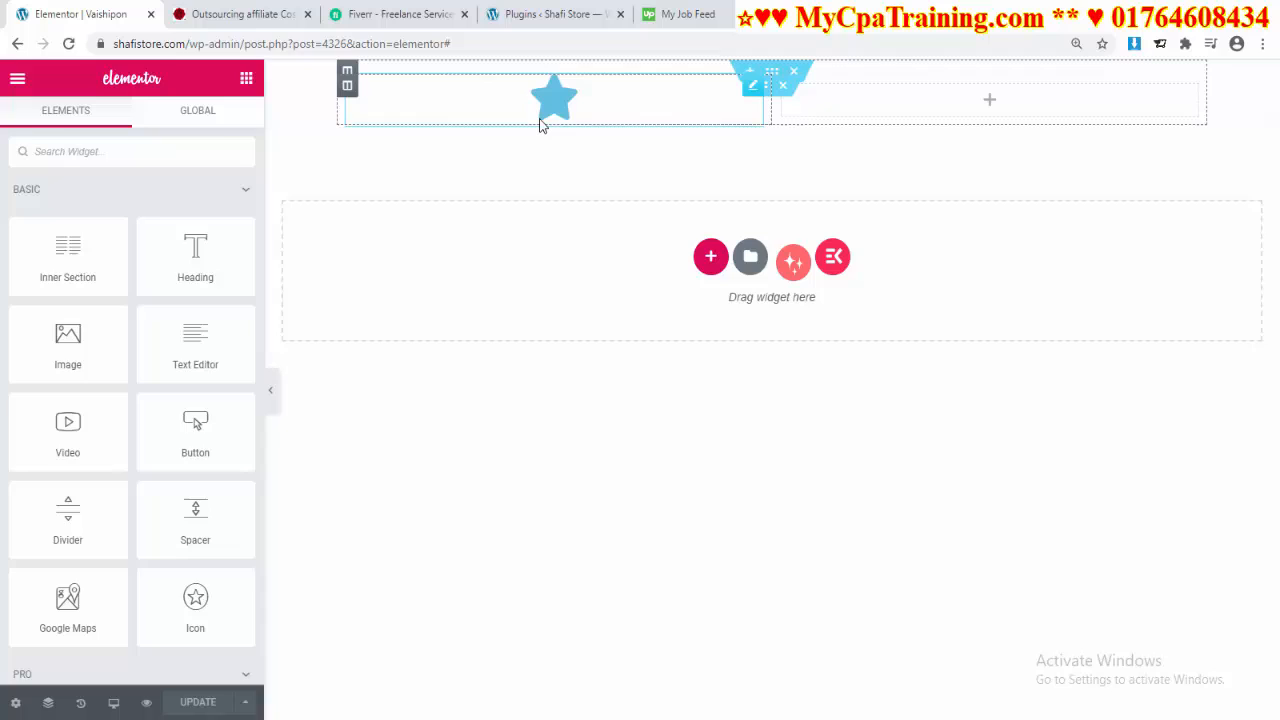
# Step: Try several pre-made presets on the star icon and apply the red square one with a white star
pyautogui.click(541, 120)
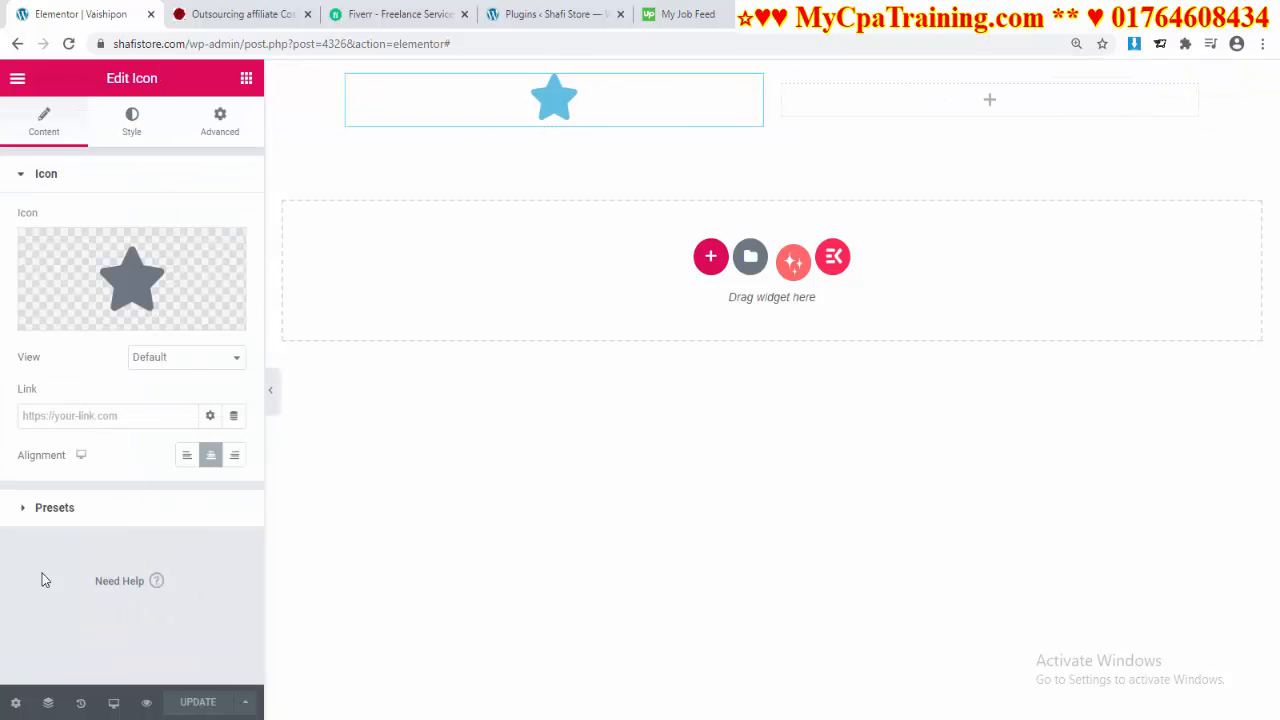
pyautogui.click(89, 513)
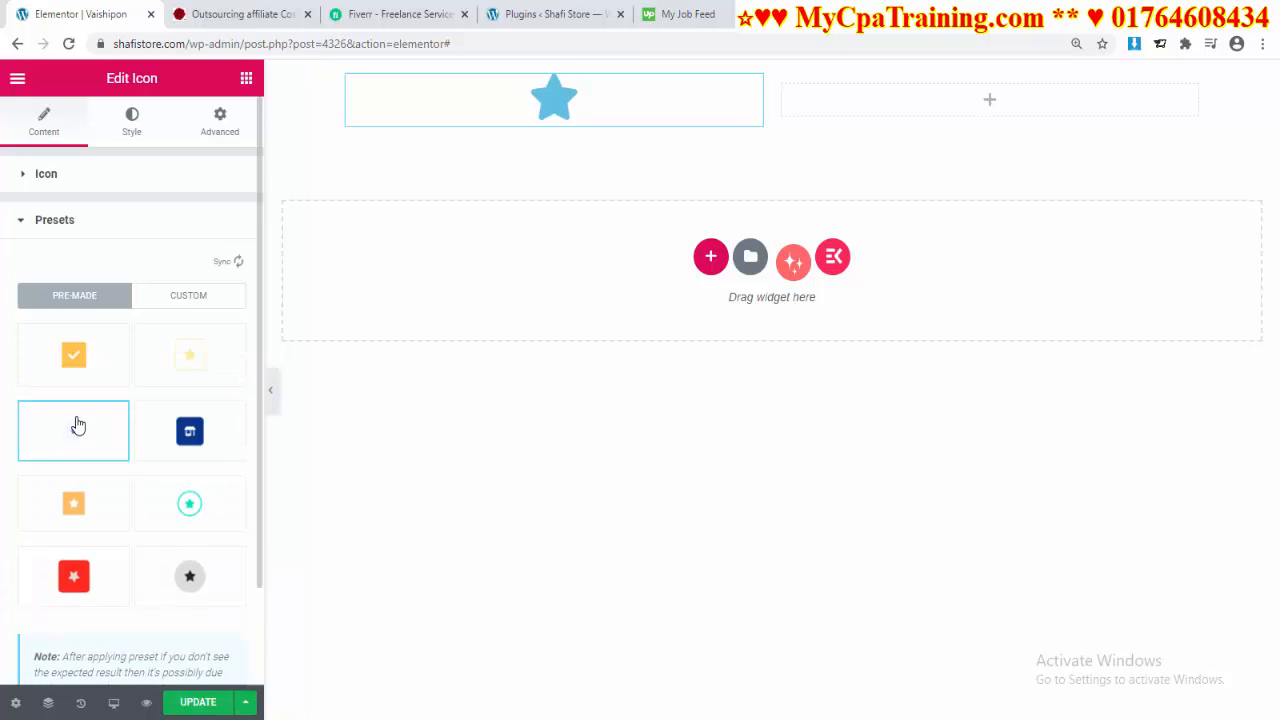
pyautogui.click(74, 426)
pyautogui.click(190, 362)
pyautogui.click(188, 512)
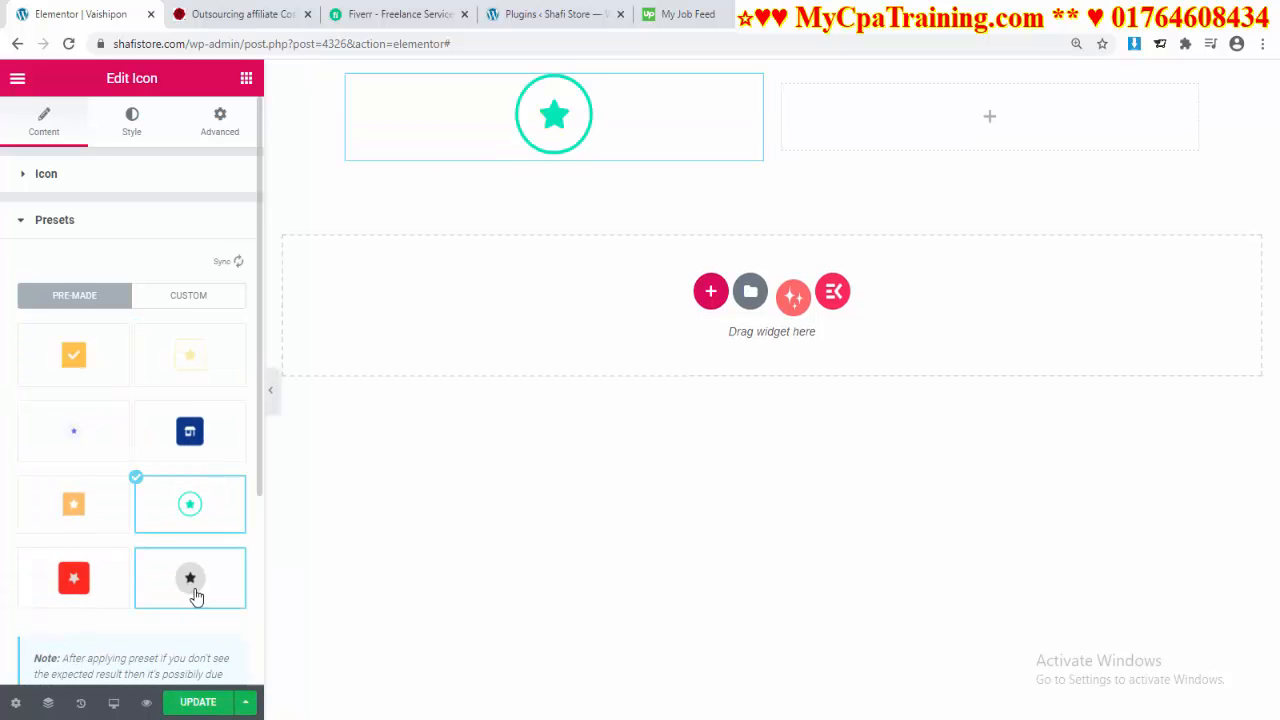
pyautogui.click(192, 592)
pyautogui.click(112, 596)
pyautogui.click(183, 520)
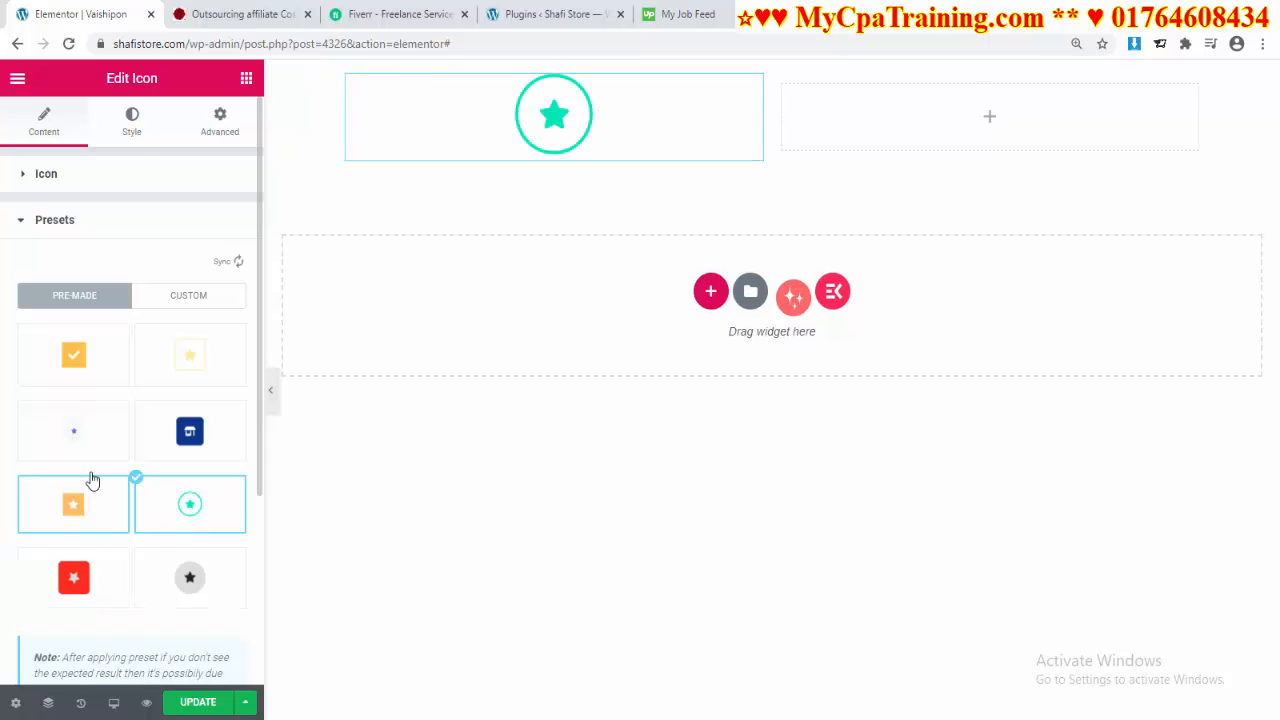
pyautogui.click(88, 490)
pyautogui.click(74, 578)
pyautogui.scroll(-3, 186, 380)
pyautogui.scroll(3, 181, 418)
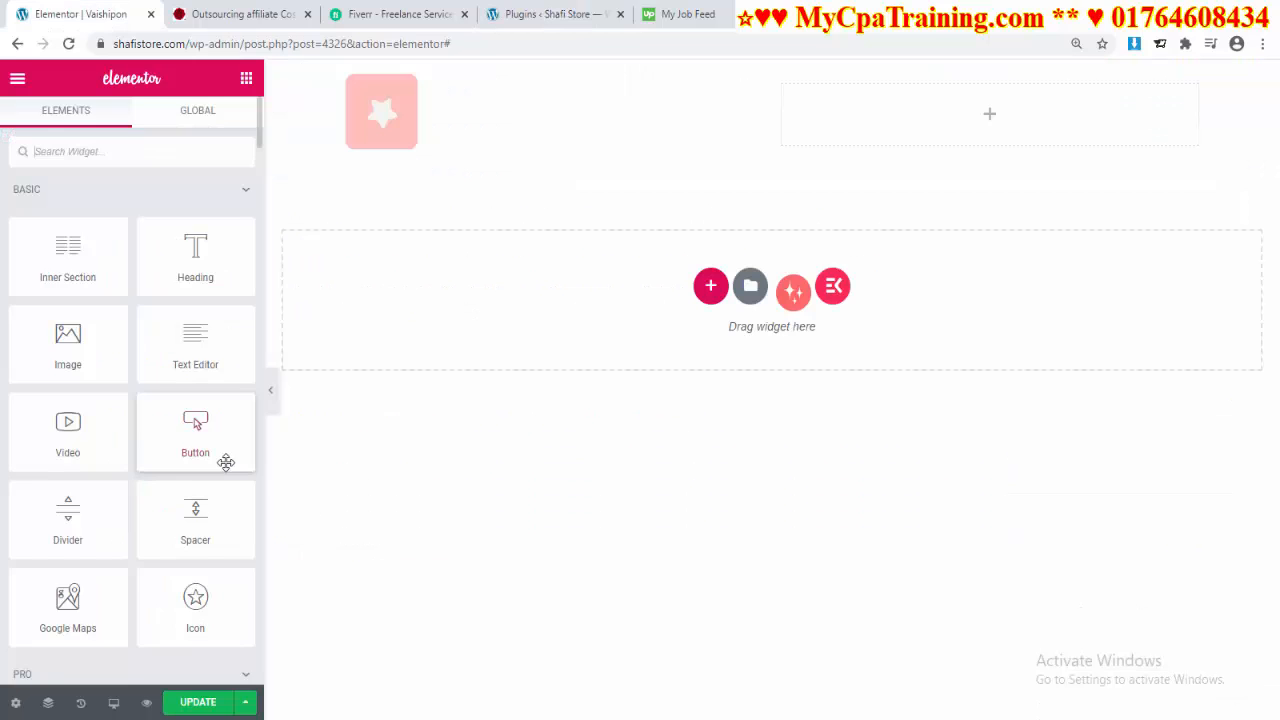
# Step: Add an Icon Box widget to the empty second column beside the red icon
pyautogui.scroll(-12, 222, 462)
pyautogui.scroll(-3, 222, 462)
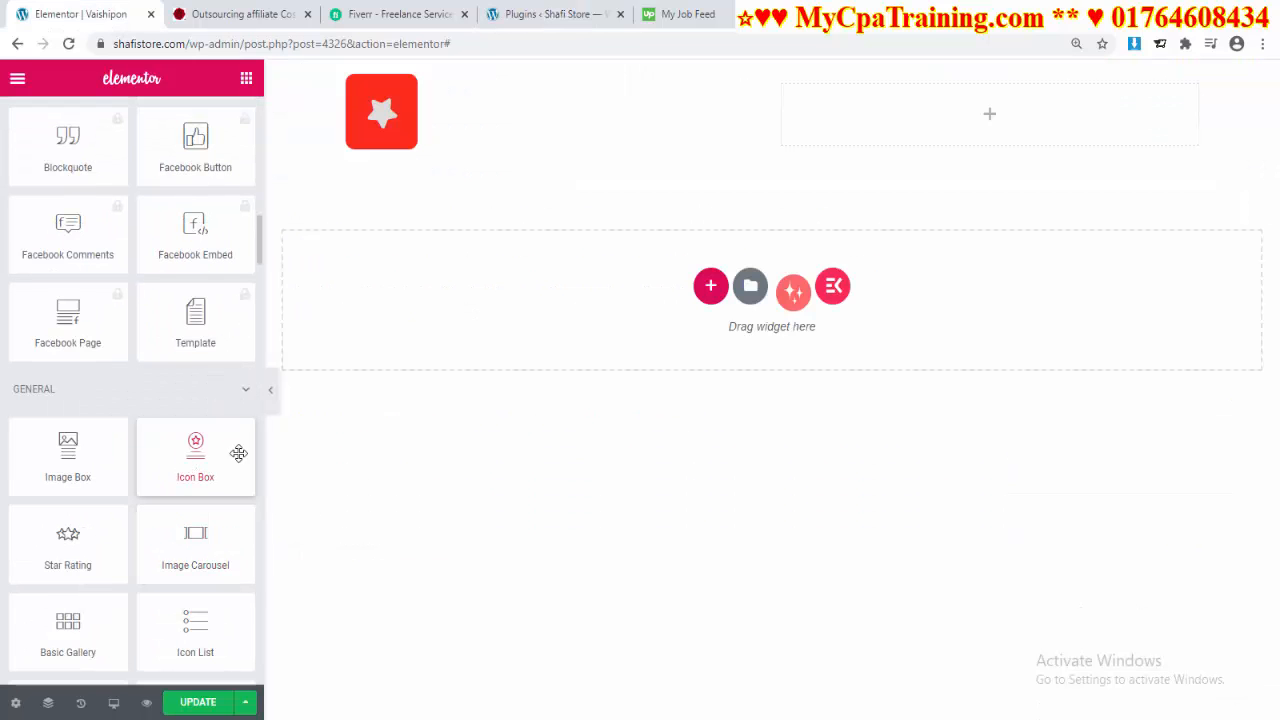
pyautogui.moveTo(240, 449); pyautogui.dragTo(817, 239)
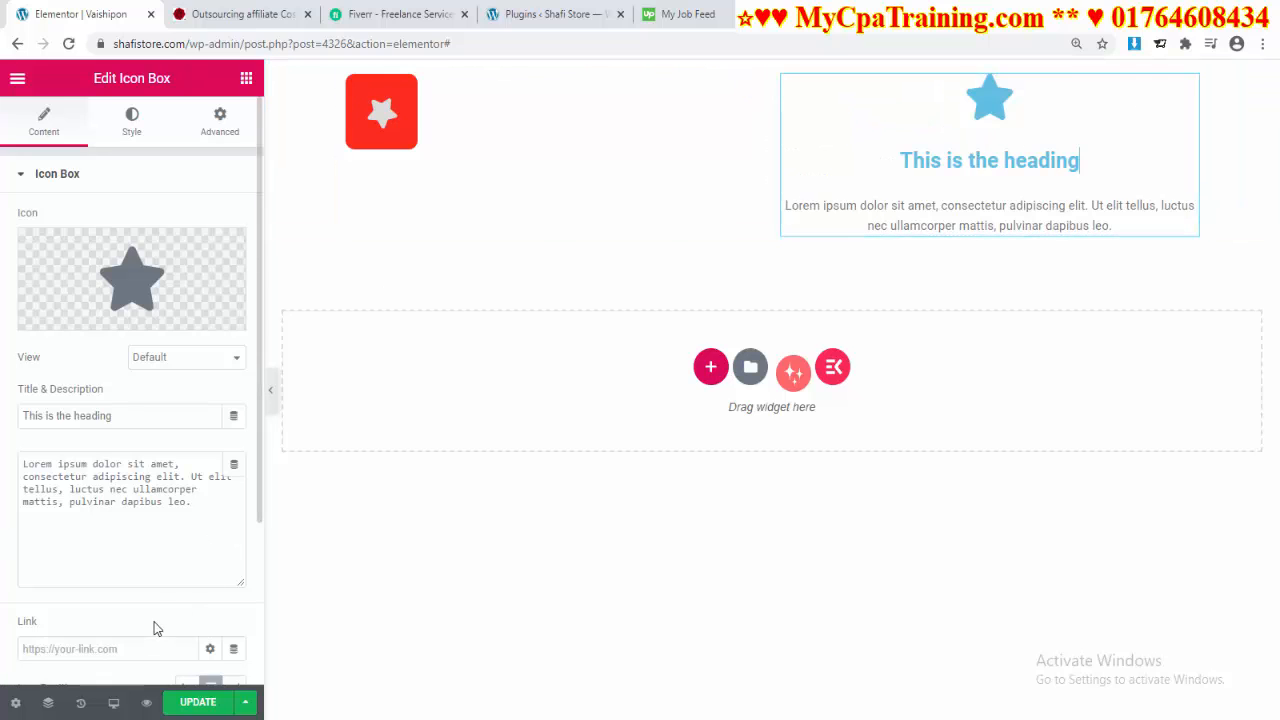
# Step: Try several pre-made presets on the Icon Box and apply the white card with a purple star
pyautogui.scroll(-2, 175, 470)
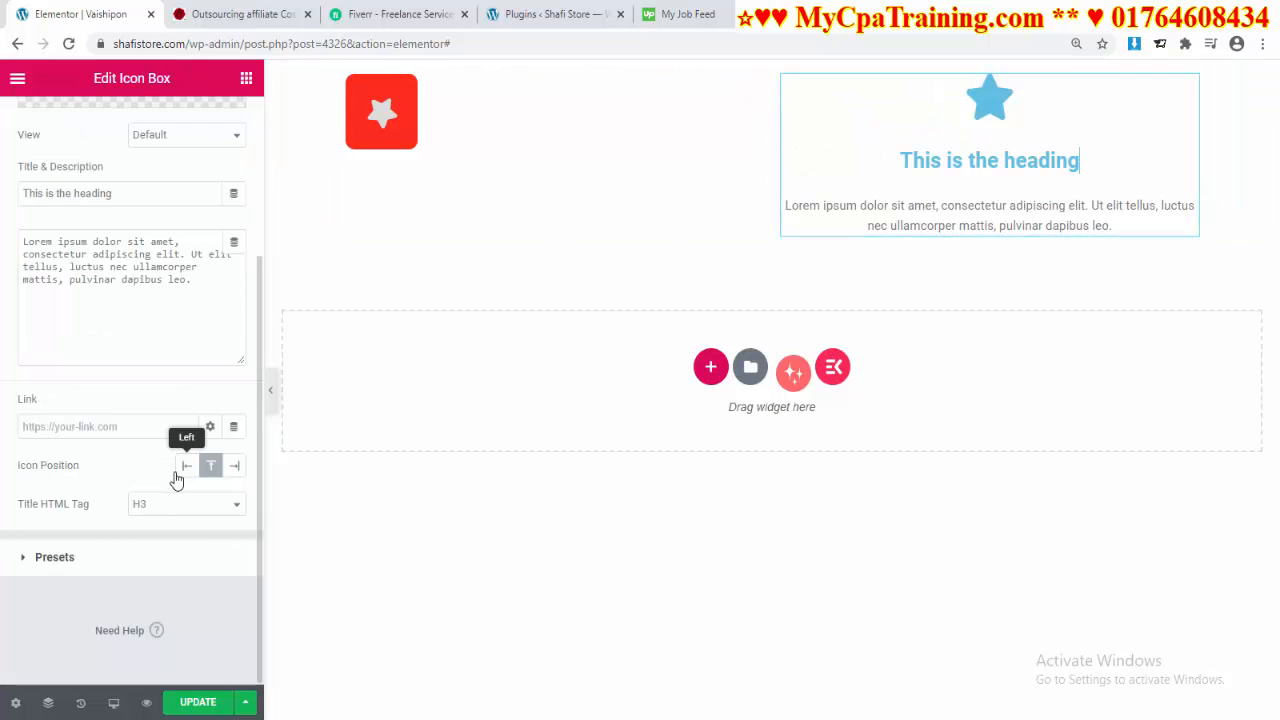
pyautogui.click(82, 561)
pyautogui.scroll(-3, 130, 480)
pyautogui.click(80, 229)
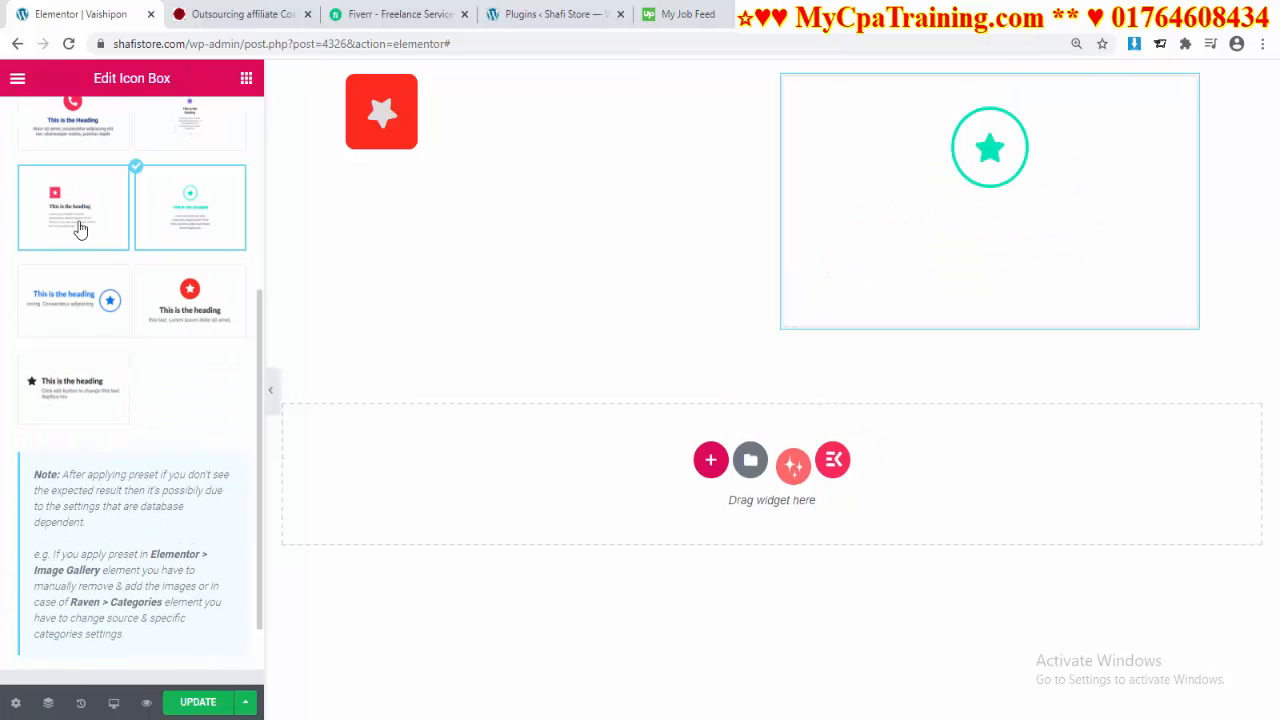
pyautogui.click(80, 229)
pyautogui.click(54, 328)
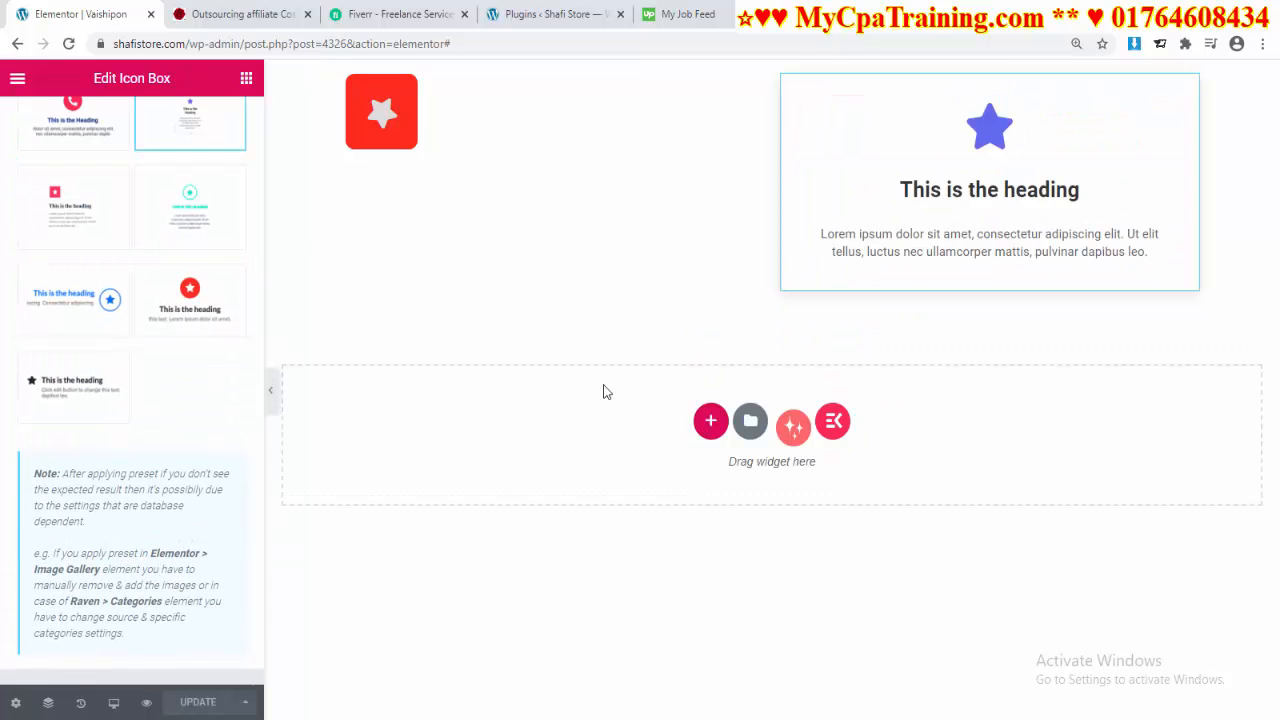
# Step: Add a single-column section below the first one and place a Button widget in it
pyautogui.click(710, 421)
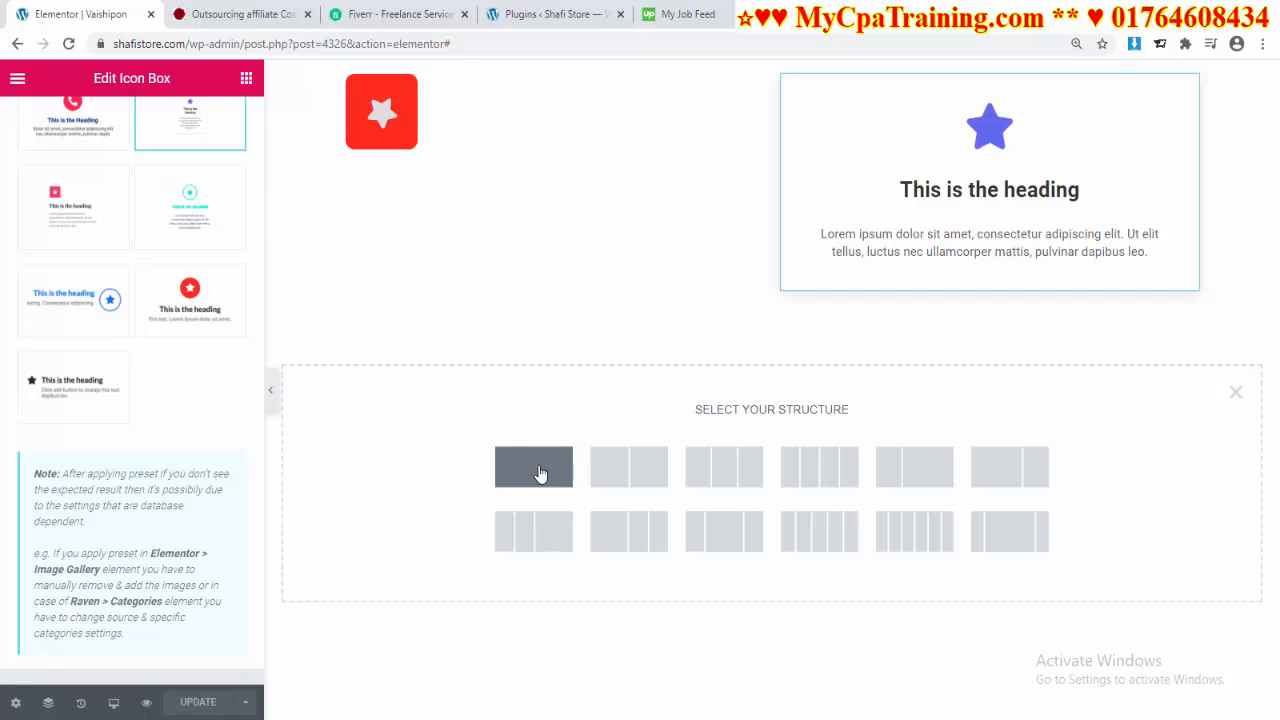
pyautogui.click(538, 468)
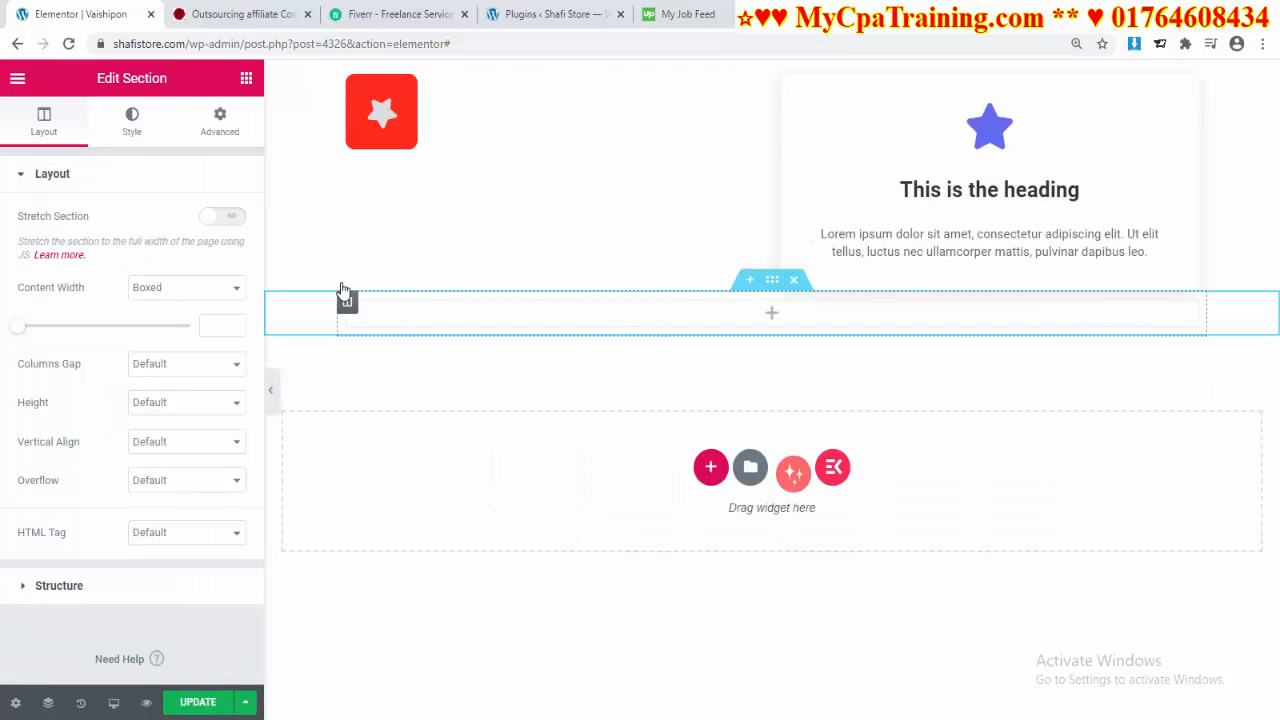
pyautogui.click(246, 78)
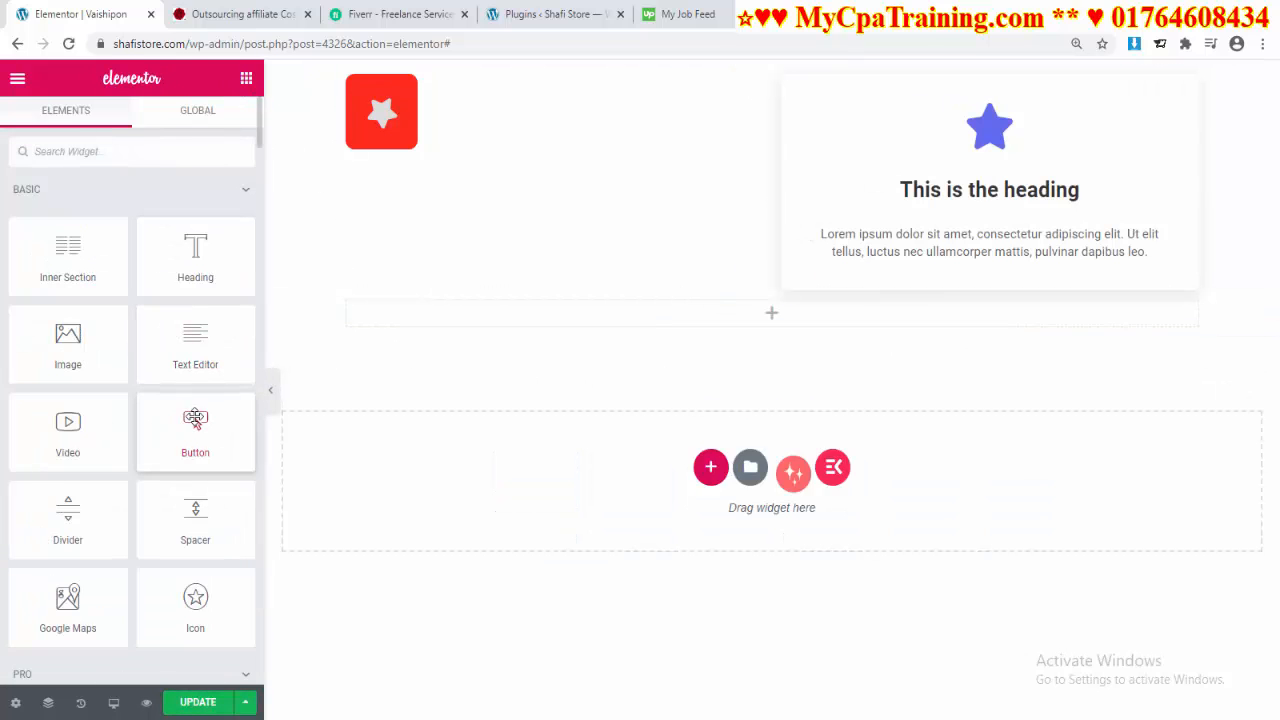
pyautogui.moveTo(198, 436); pyautogui.dragTo(766, 334)
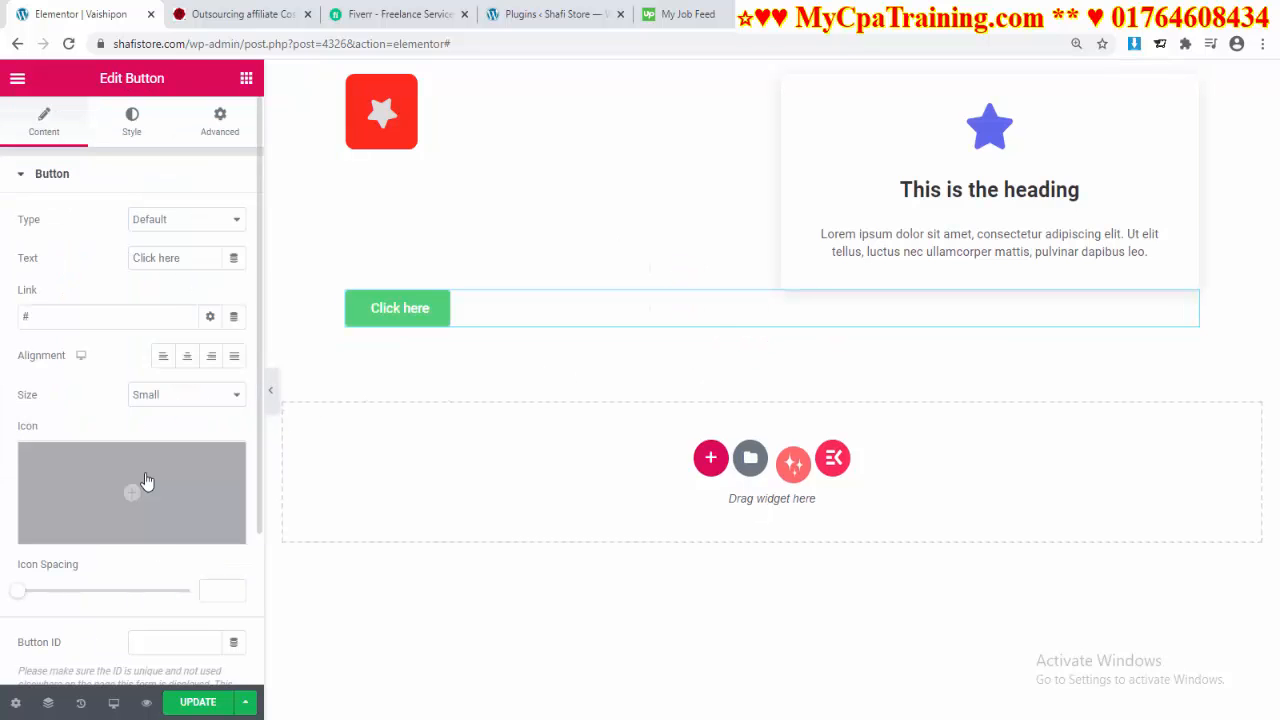
# Step: Try several pre-made presets on the Button and apply the dark blue rectangular one
pyautogui.scroll(-2, 200, 510)
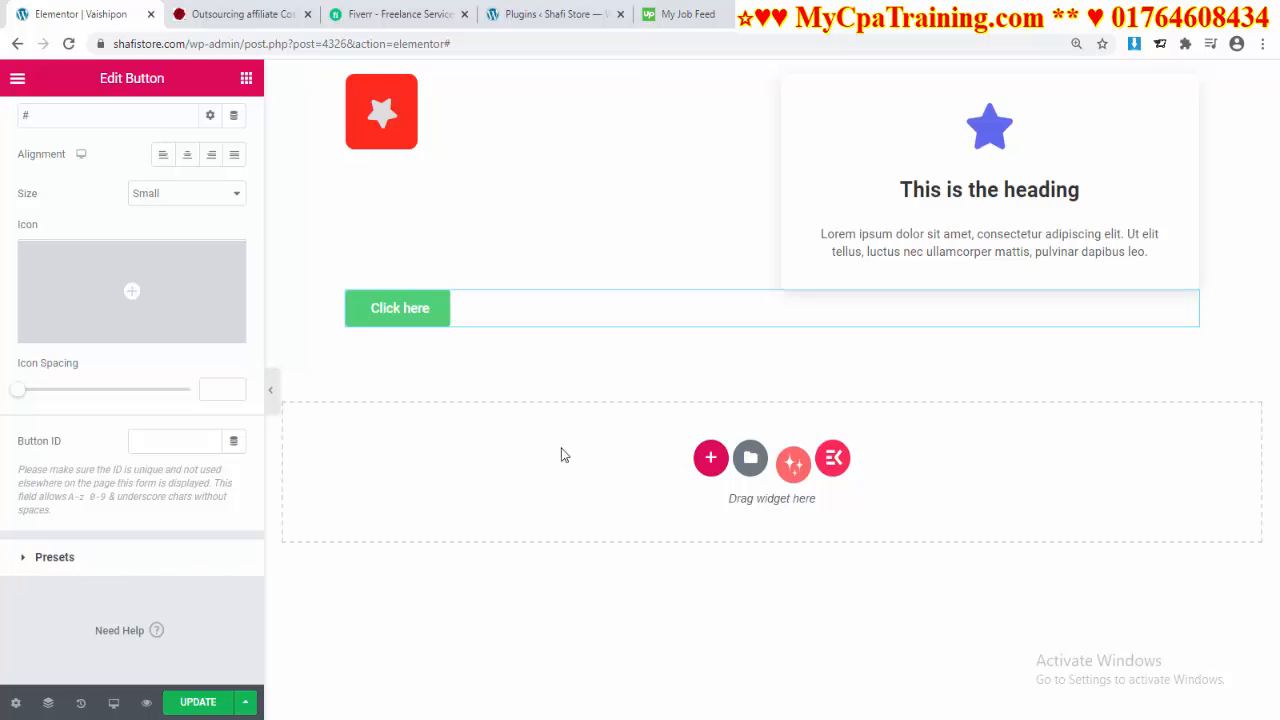
pyautogui.click(54, 558)
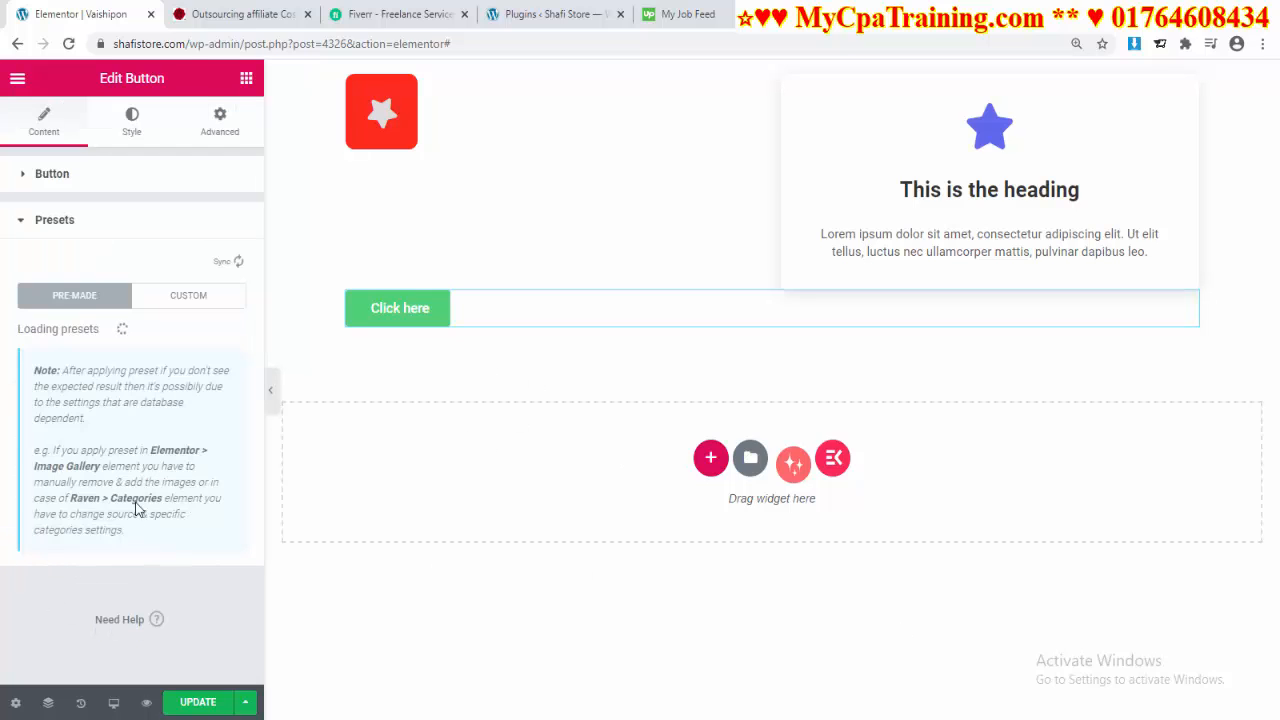
pyautogui.click(178, 398)
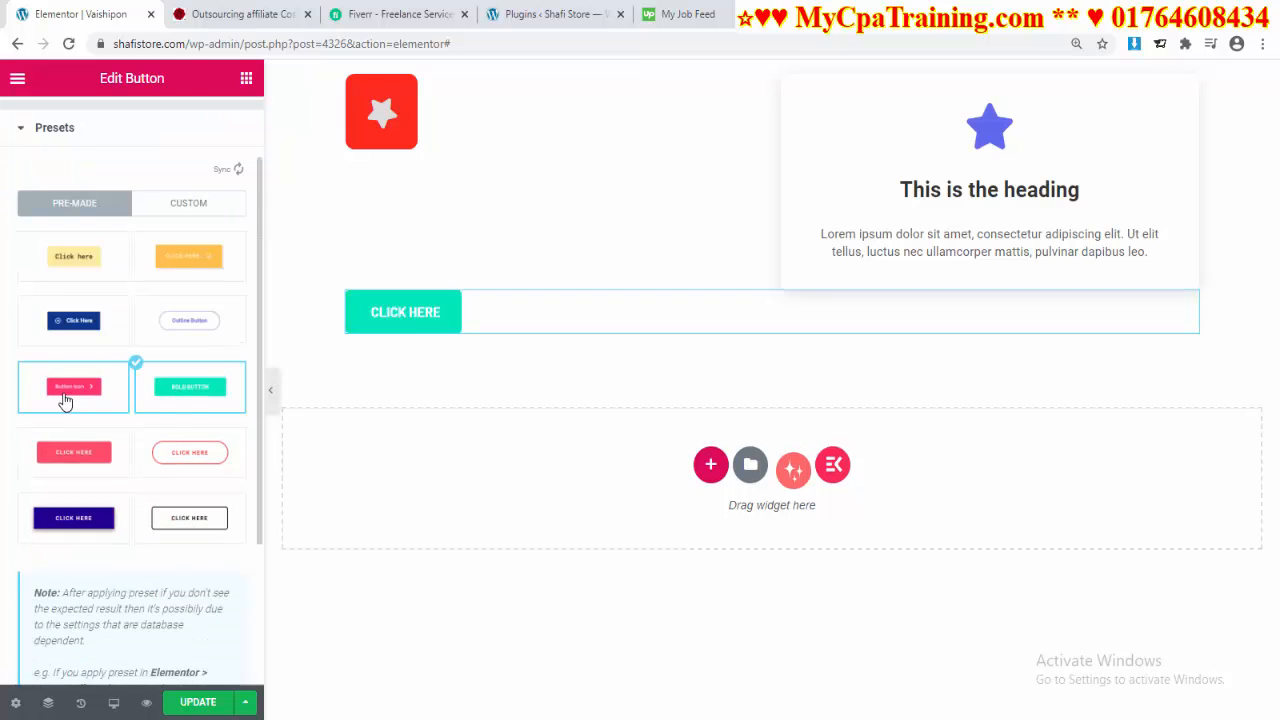
pyautogui.click(66, 396)
pyautogui.click(190, 452)
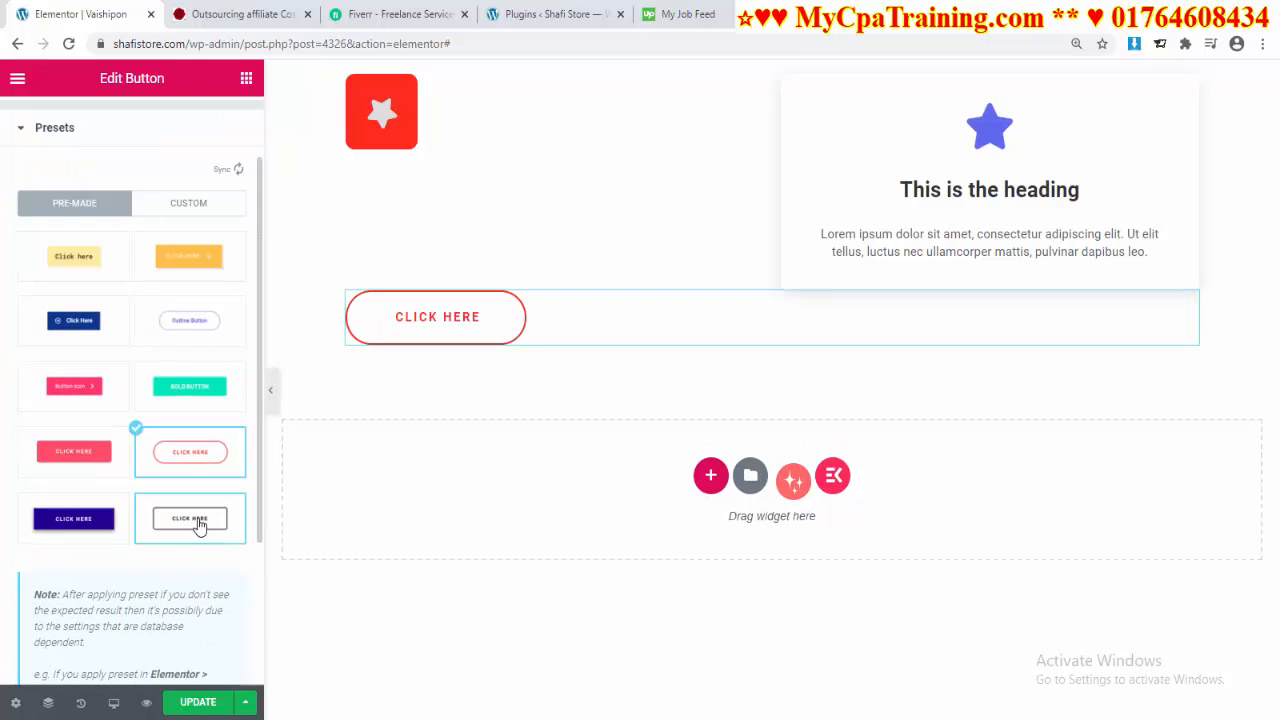
pyautogui.click(196, 525)
pyautogui.click(90, 520)
pyautogui.click(71, 446)
pyautogui.click(74, 386)
pyautogui.click(78, 334)
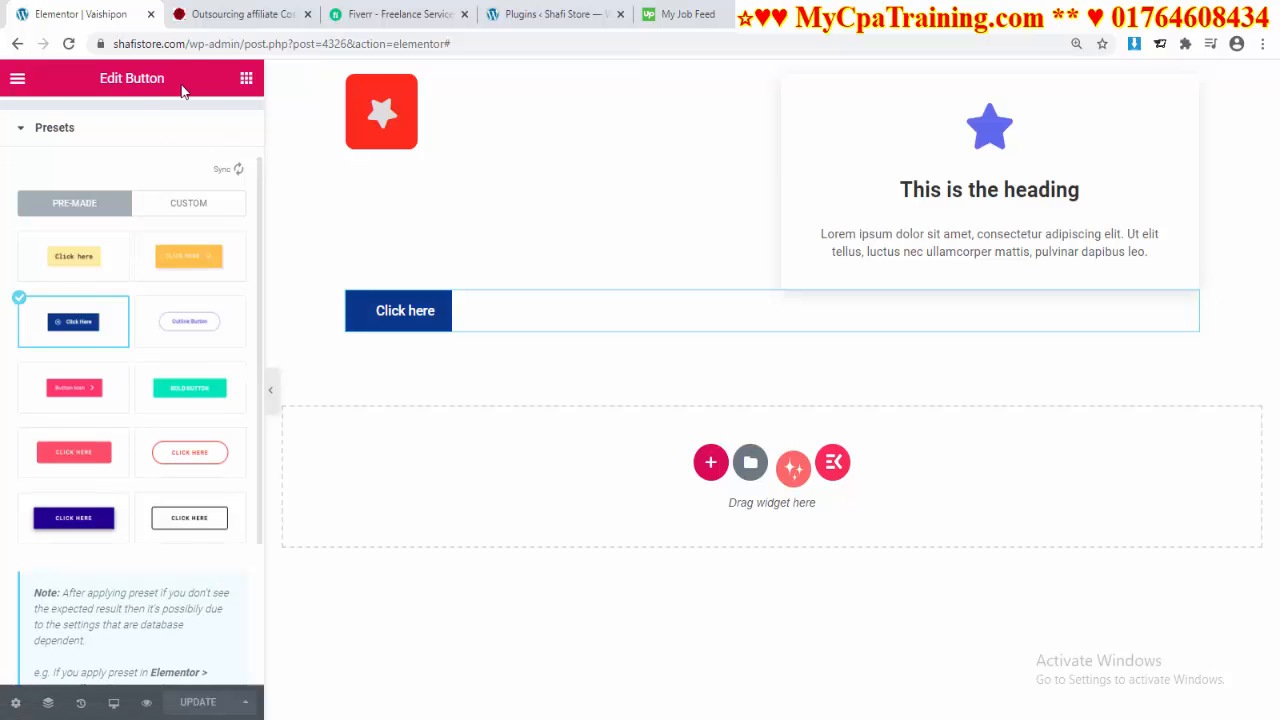
# Step: Find the Counter widget by searching for "count" and add it below the dark blue button
pyautogui.click(246, 80)
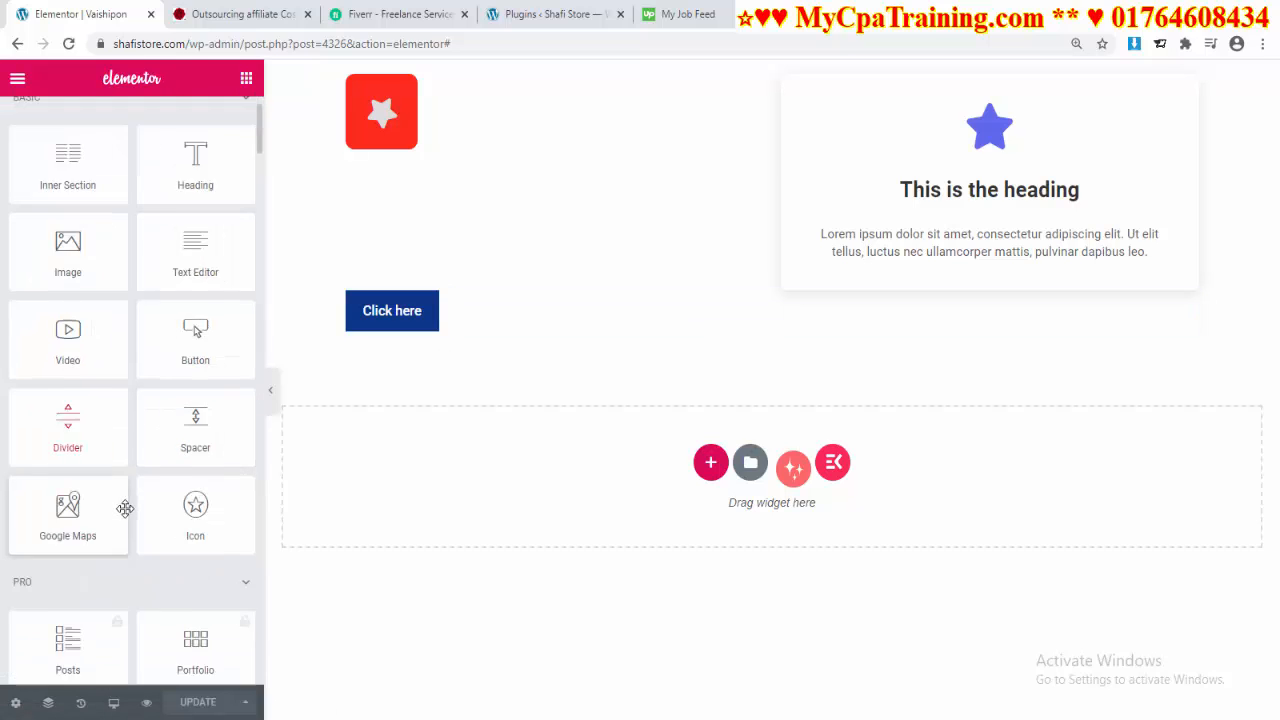
pyautogui.click(85, 151)
pyautogui.write('count')
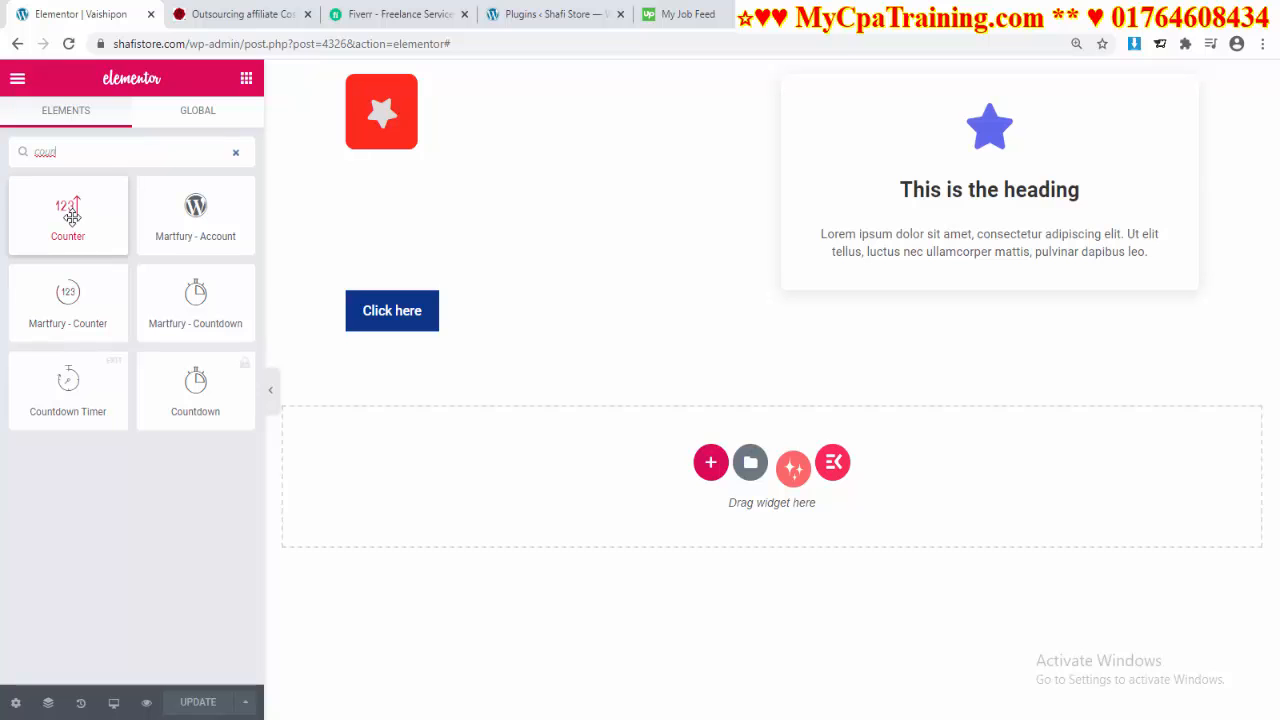
pyautogui.moveTo(704, 352); pyautogui.dragTo(723, 331)
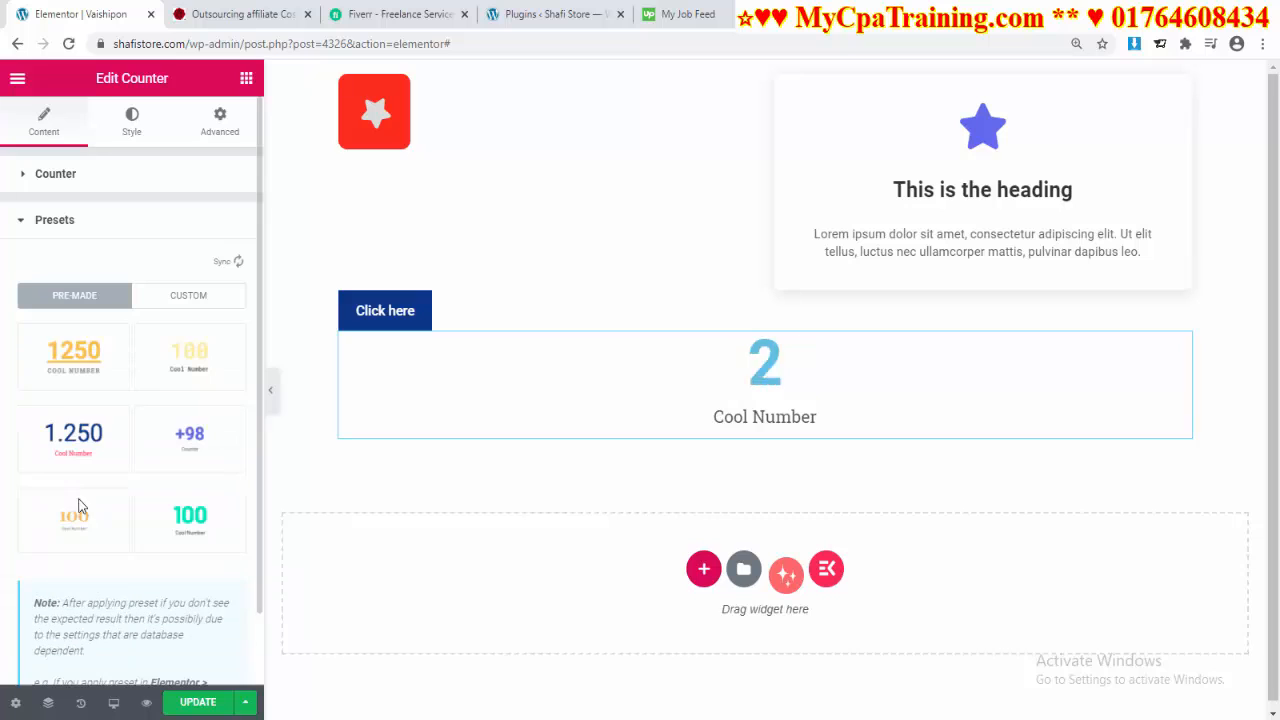
# Step: Try several pre-made presets on the Counter, apply the orange serif 100 style, and save the page
pyautogui.click(86, 436)
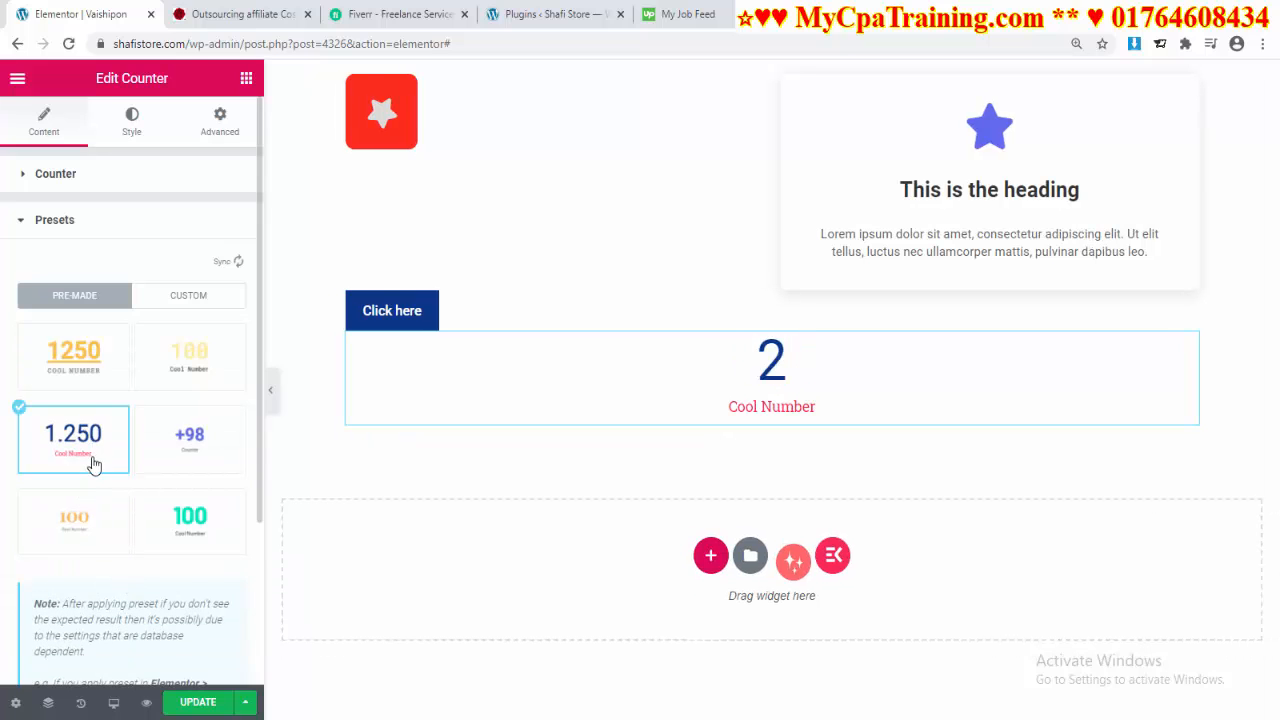
pyautogui.click(183, 436)
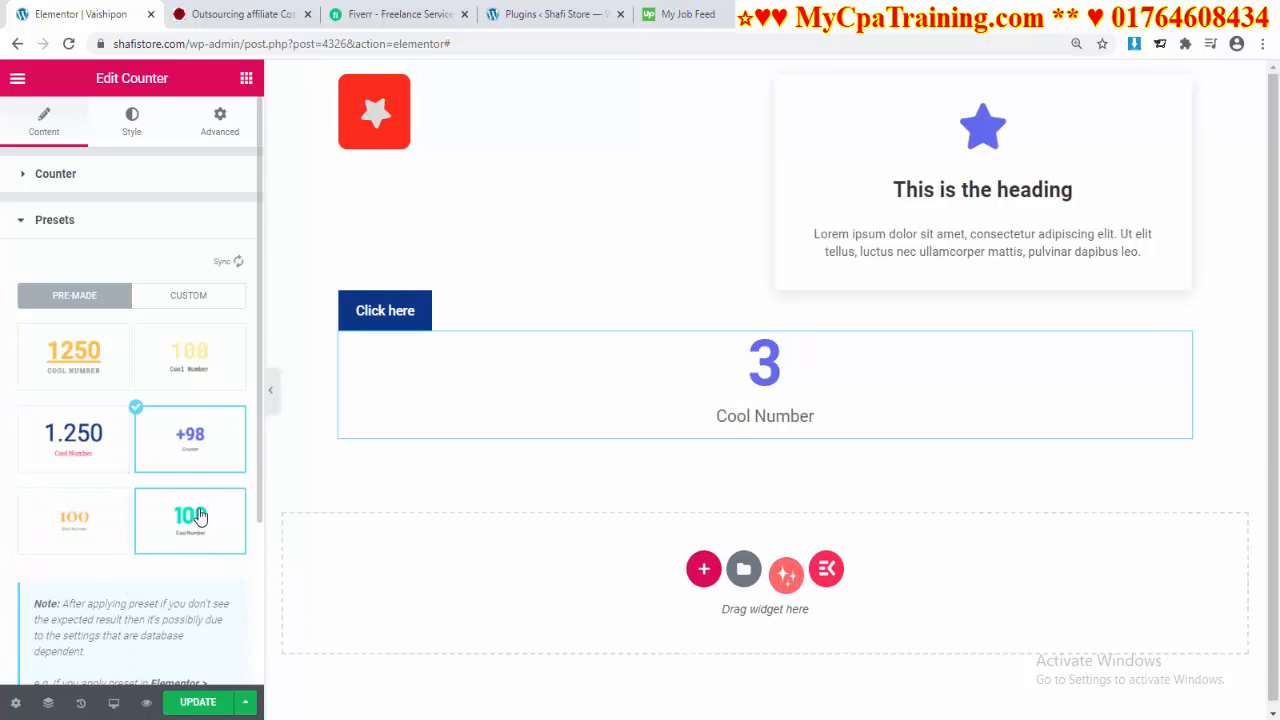
pyautogui.click(200, 528)
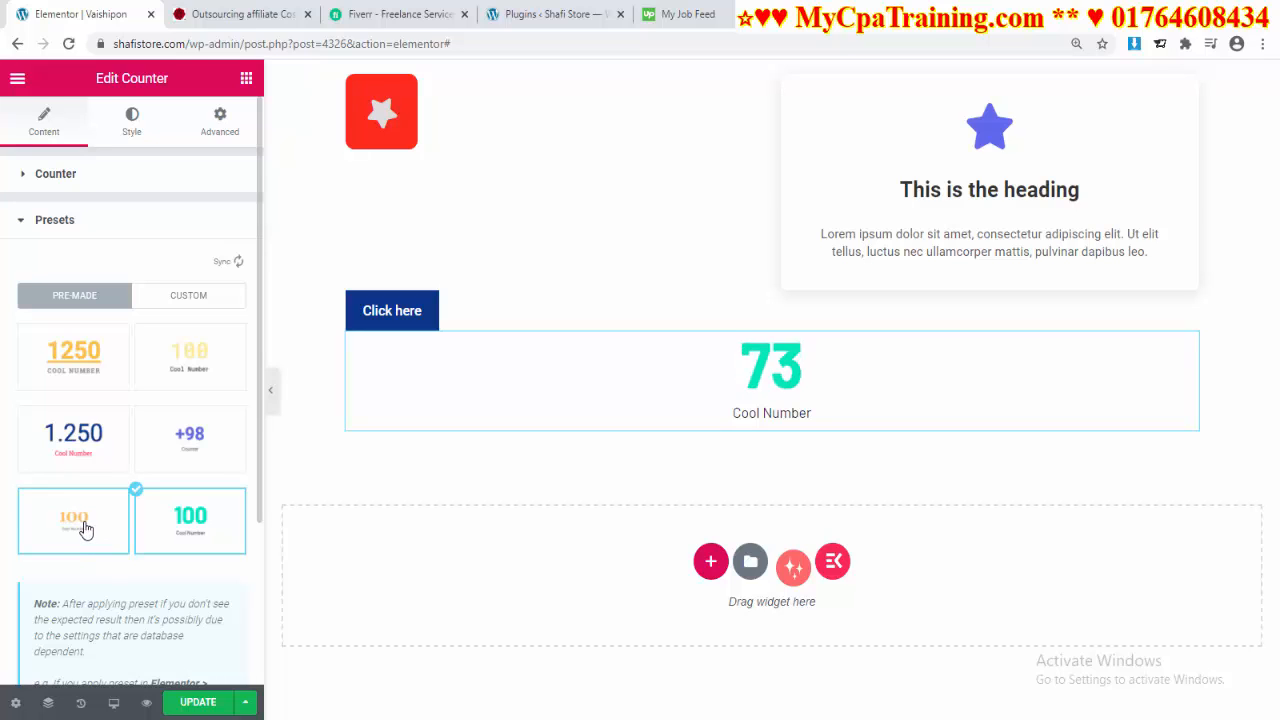
pyautogui.click(86, 529)
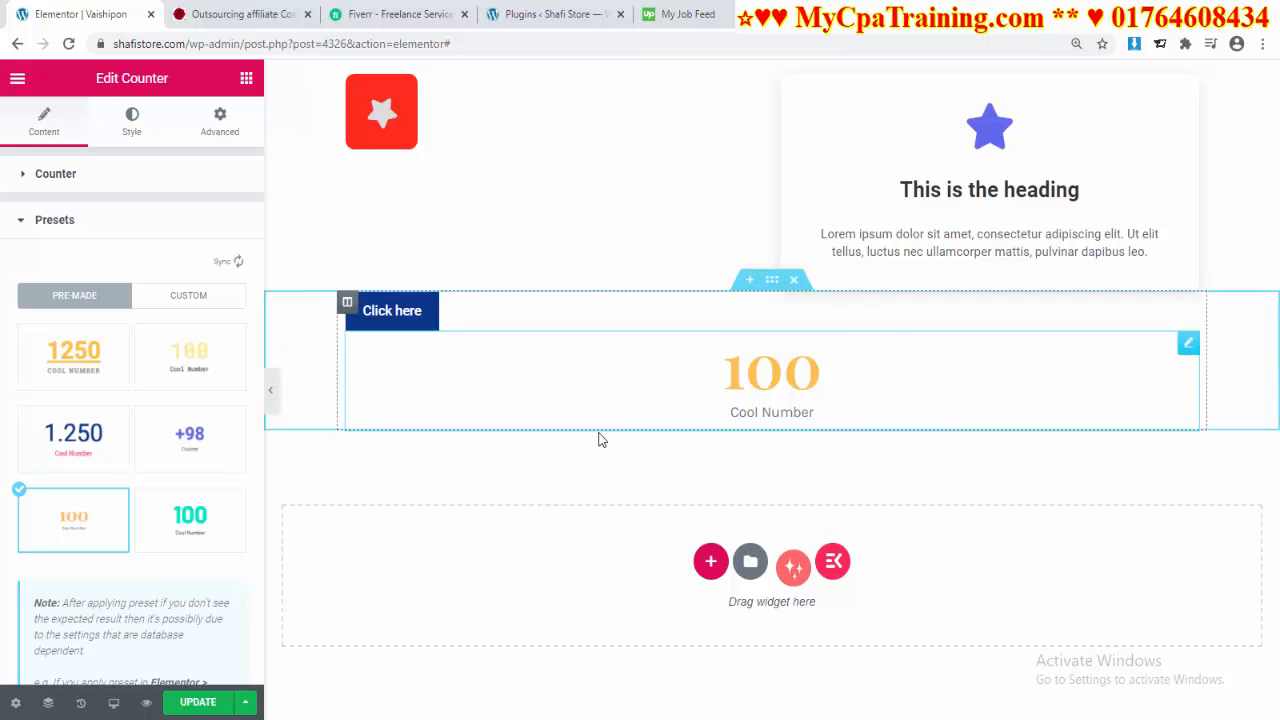
pyautogui.hotkey('ctrl', 's')
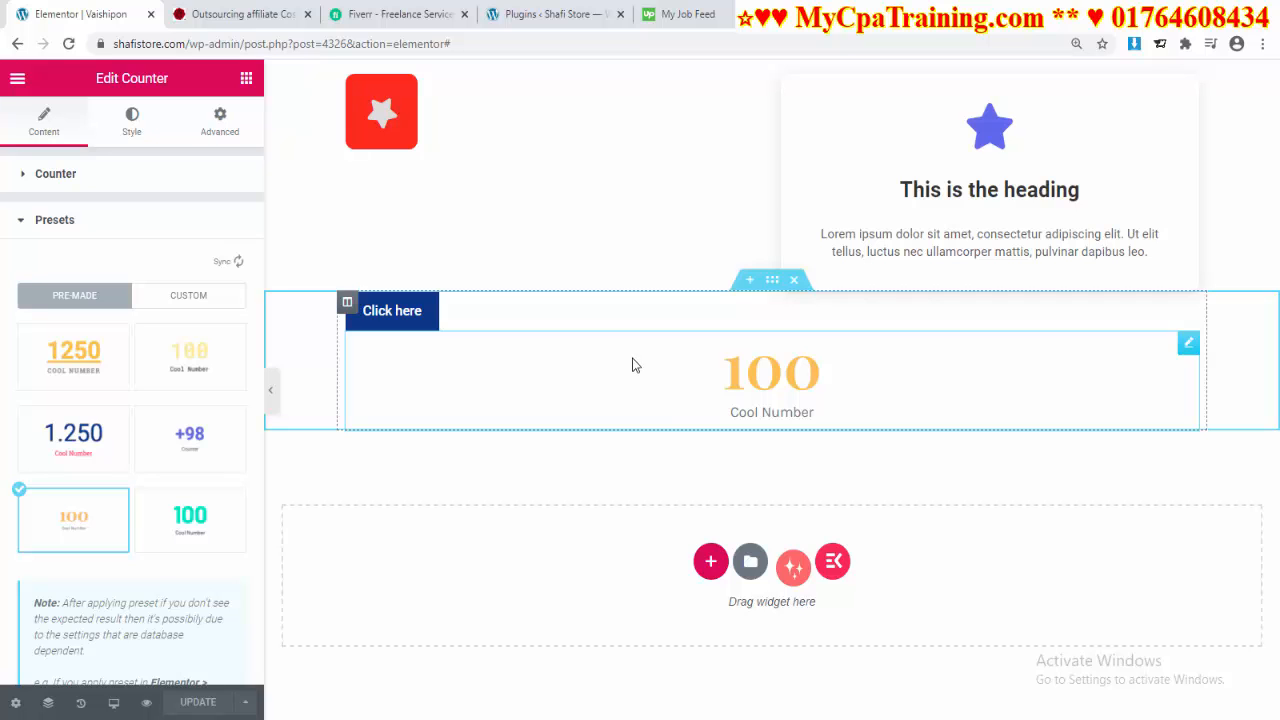
# Step: Search the WordPress plugin directory for "Happy Addons", then install and activate Happy Addons for Elementor
pyautogui.click(550, 14)
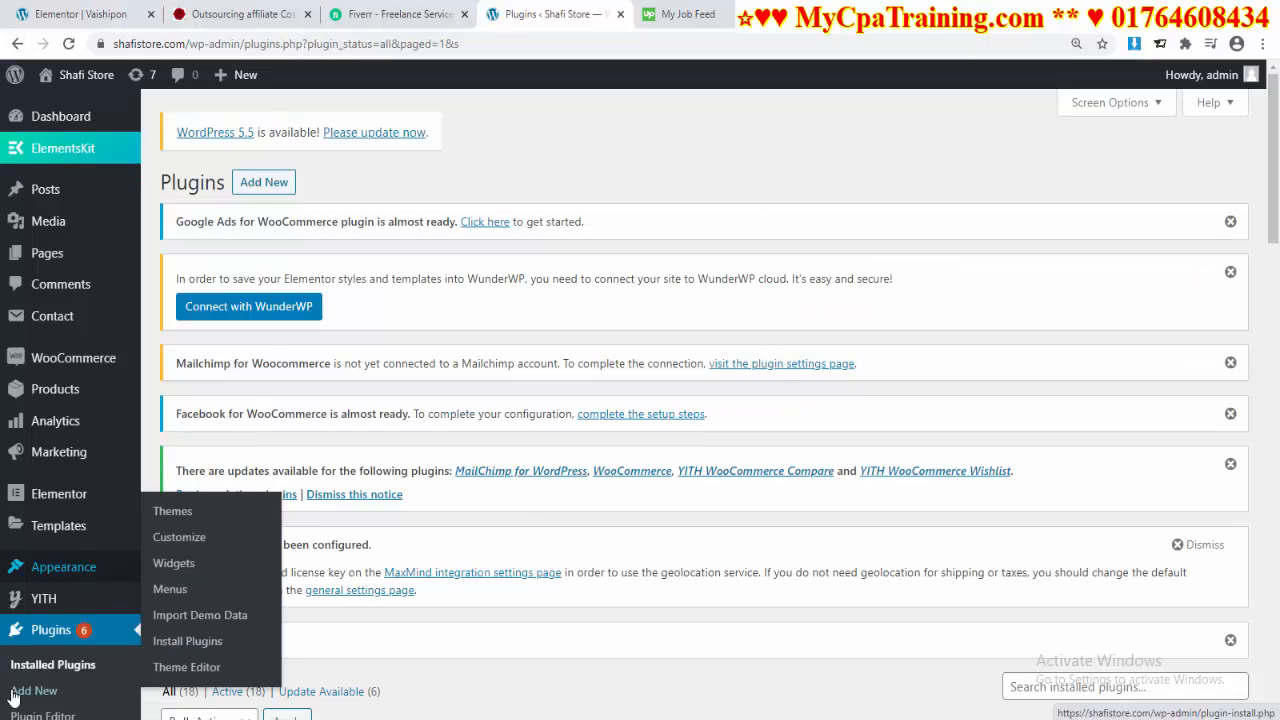
pyautogui.click(264, 181)
pyautogui.scroll(-2, 1014, 334)
pyautogui.click(1010, 311)
pyautogui.write('Happy Addons')
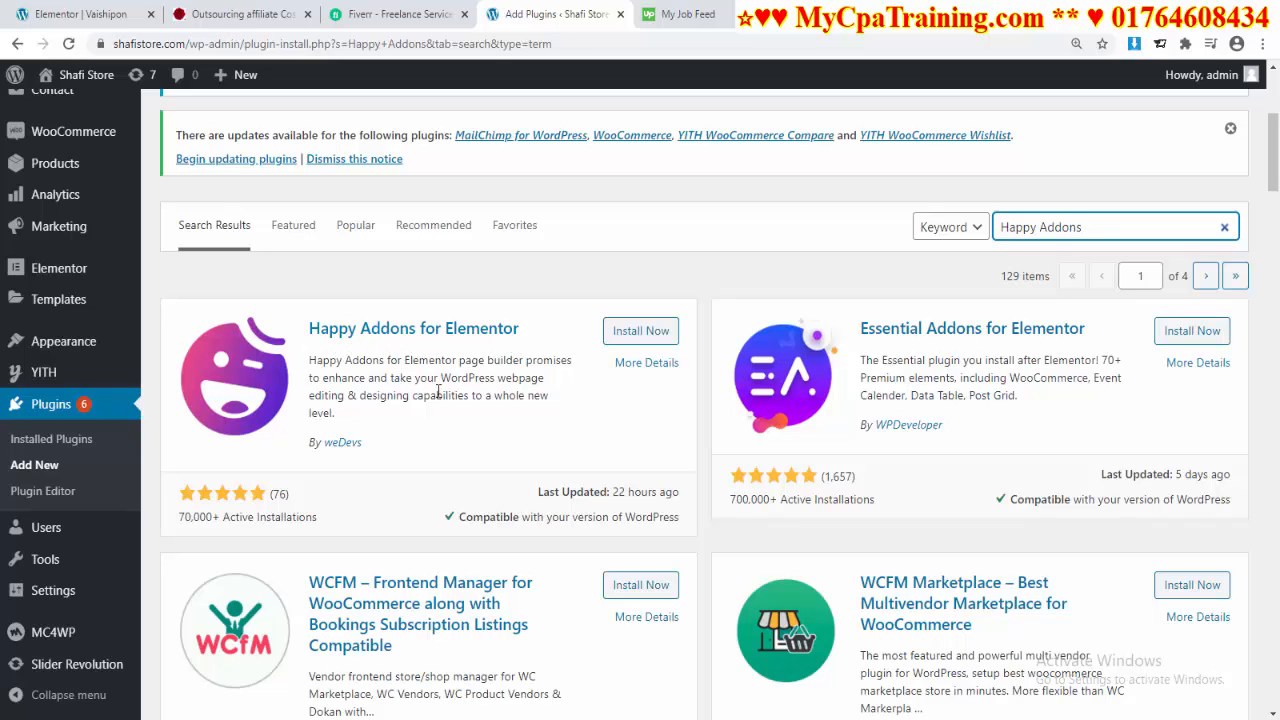
pyautogui.click(640, 330)
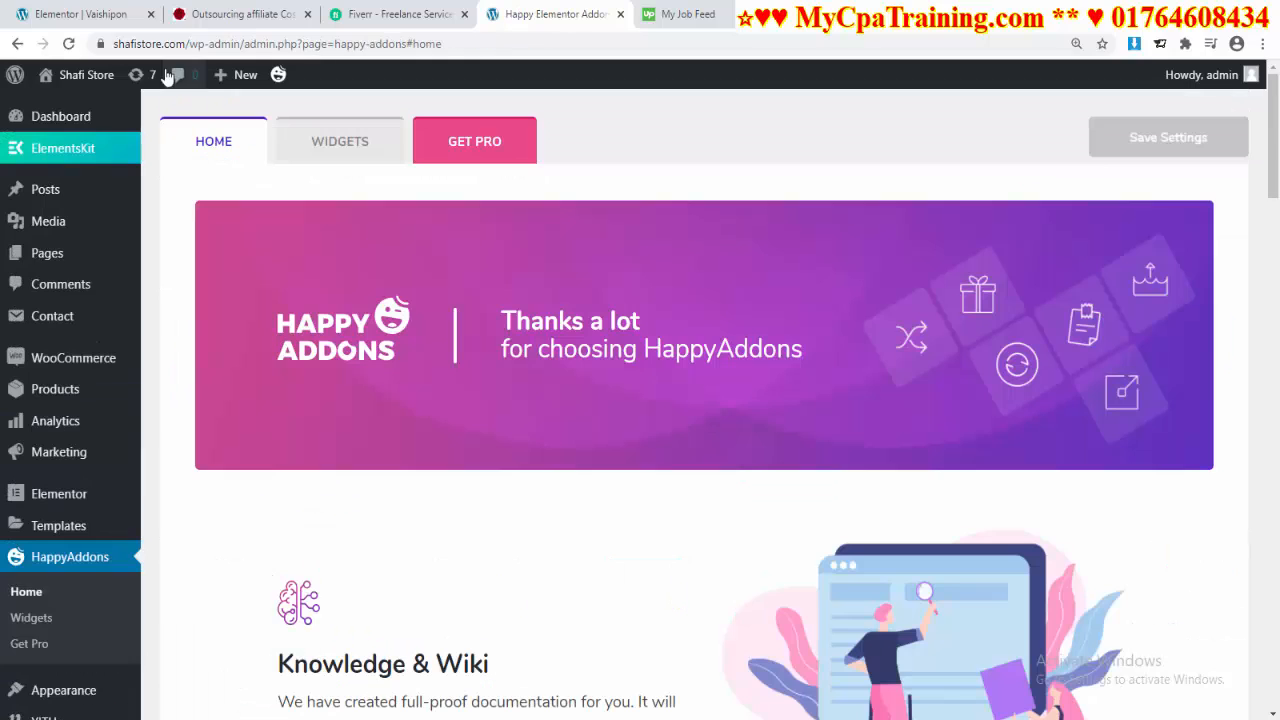
# Step: Return to the Elementor page editor and reload it to load the Happy Addons widgets
pyautogui.click(78, 18)
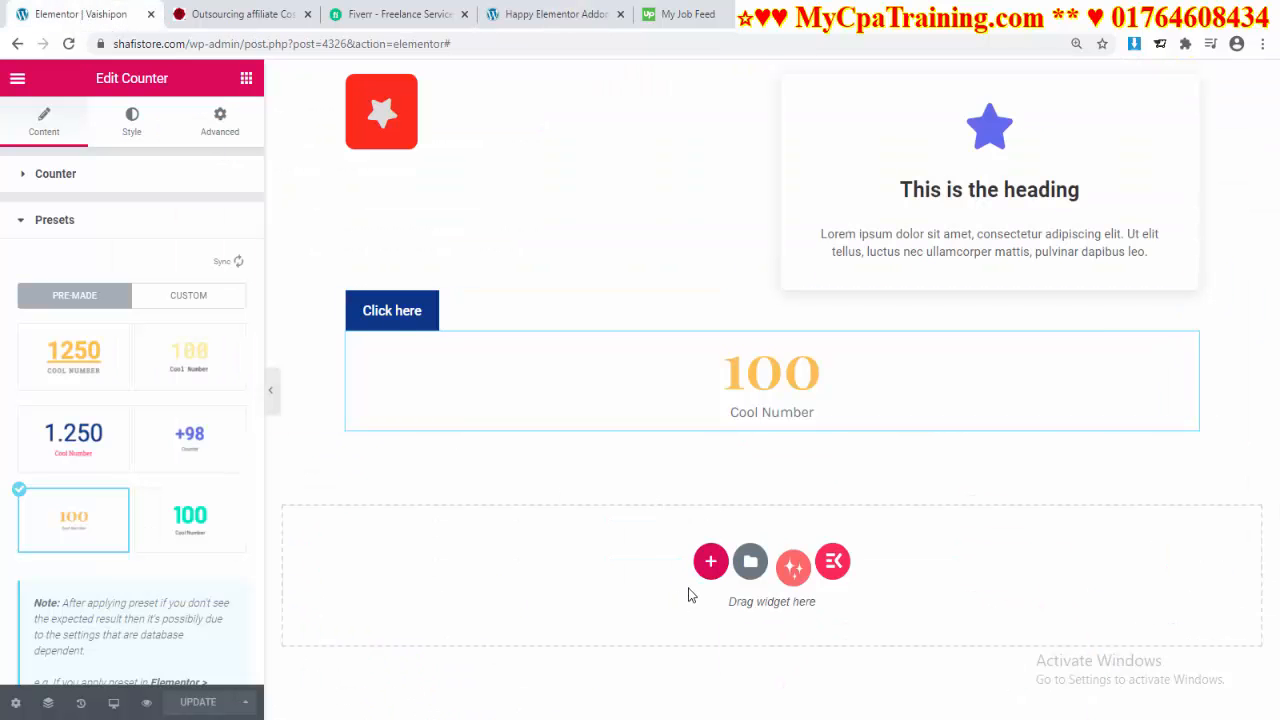
pyautogui.click(489, 44)
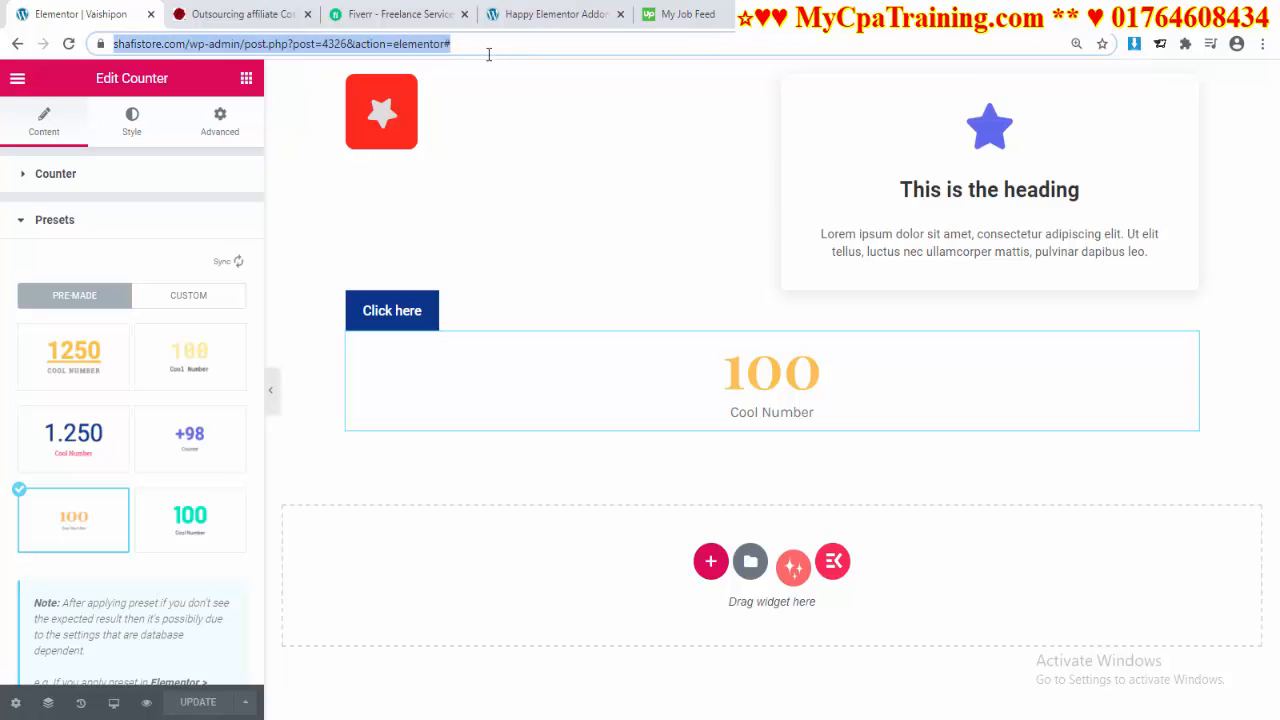
pyautogui.press('Return')
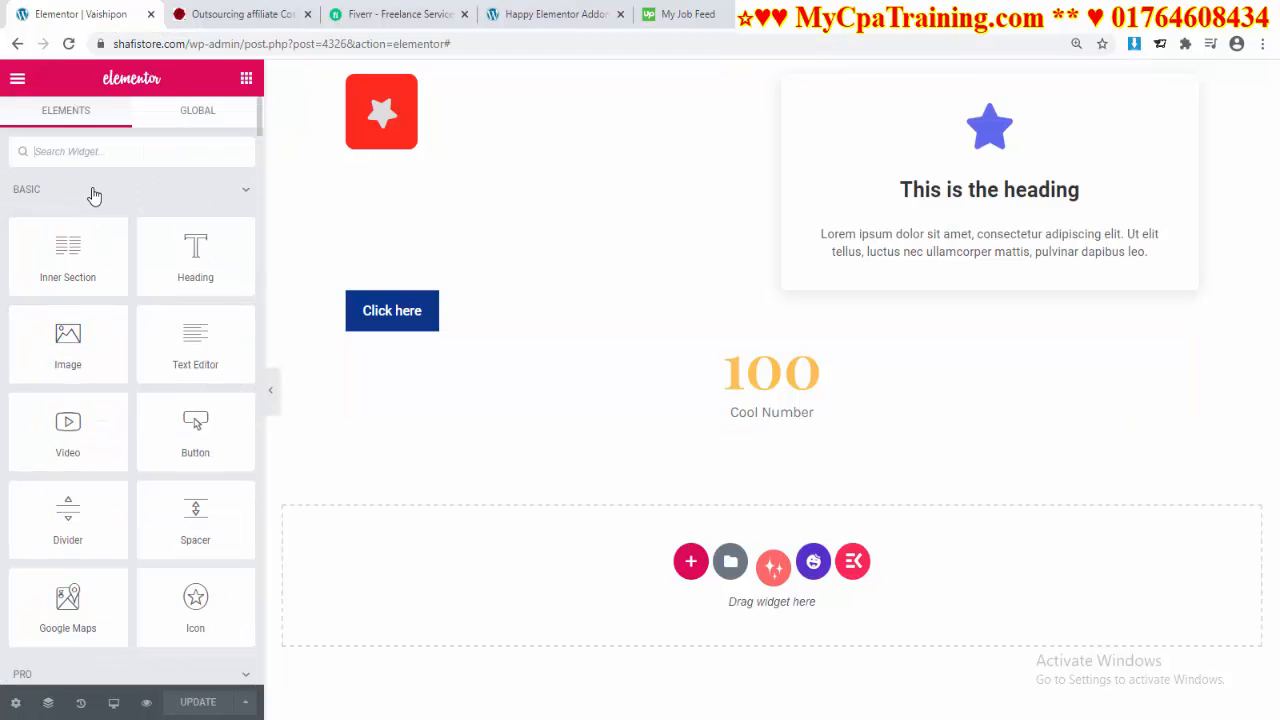
# Step: Collapse the Basic, Pro and General widget categories and look through the Happy Addons widgets
pyautogui.scroll(-10, 103, 330)
pyautogui.scroll(9, 102, 330)
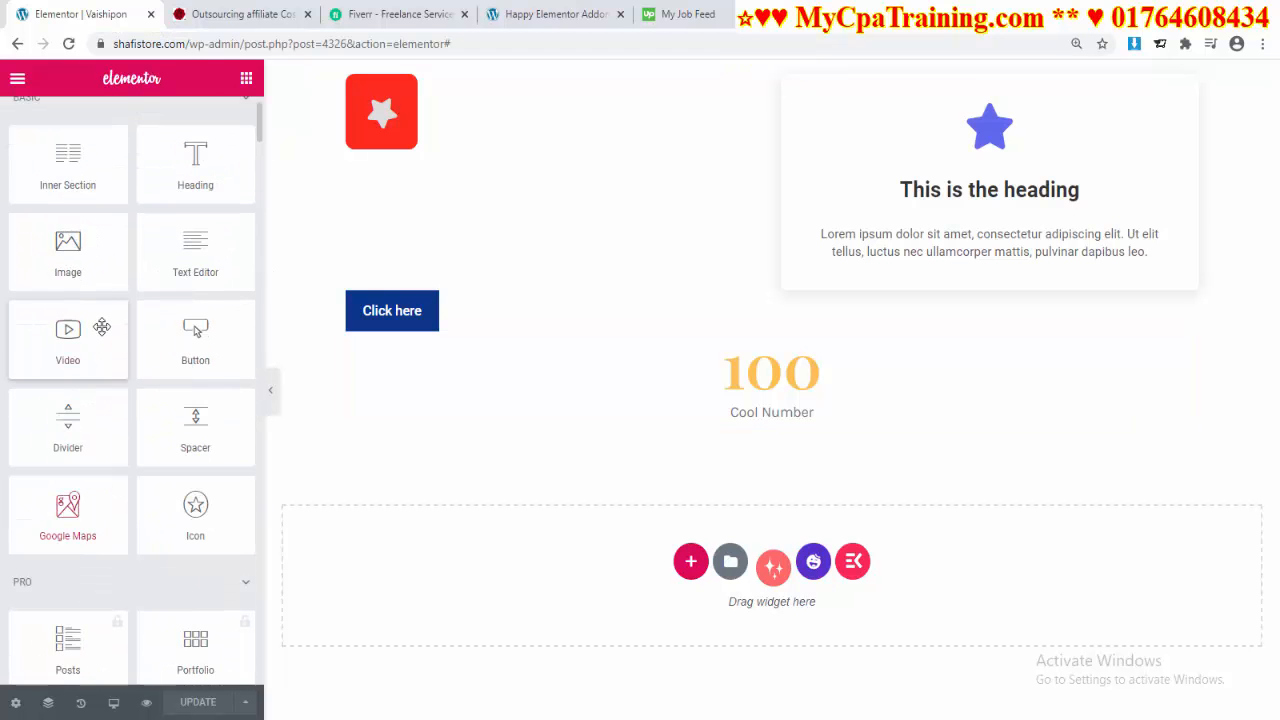
pyautogui.scroll(1, 53, 217)
pyautogui.click(245, 194)
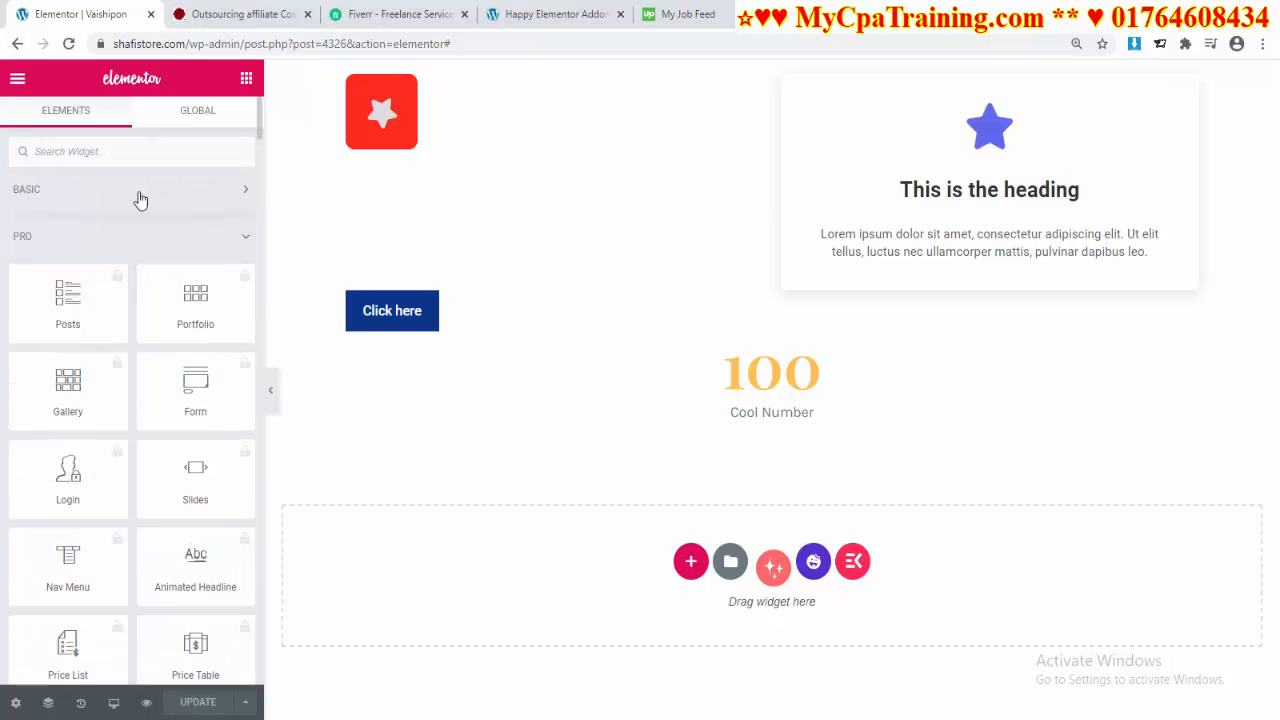
pyautogui.click(228, 238)
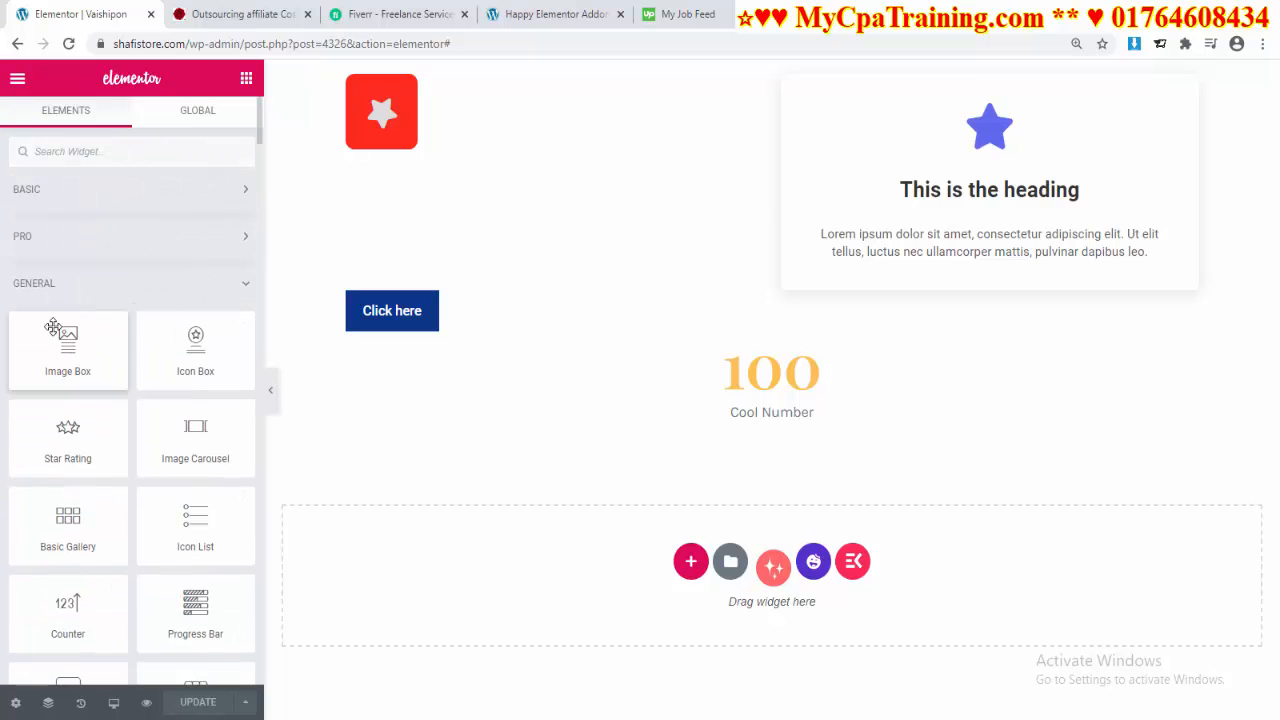
pyautogui.click(205, 283)
pyautogui.scroll(-4, 150, 455)
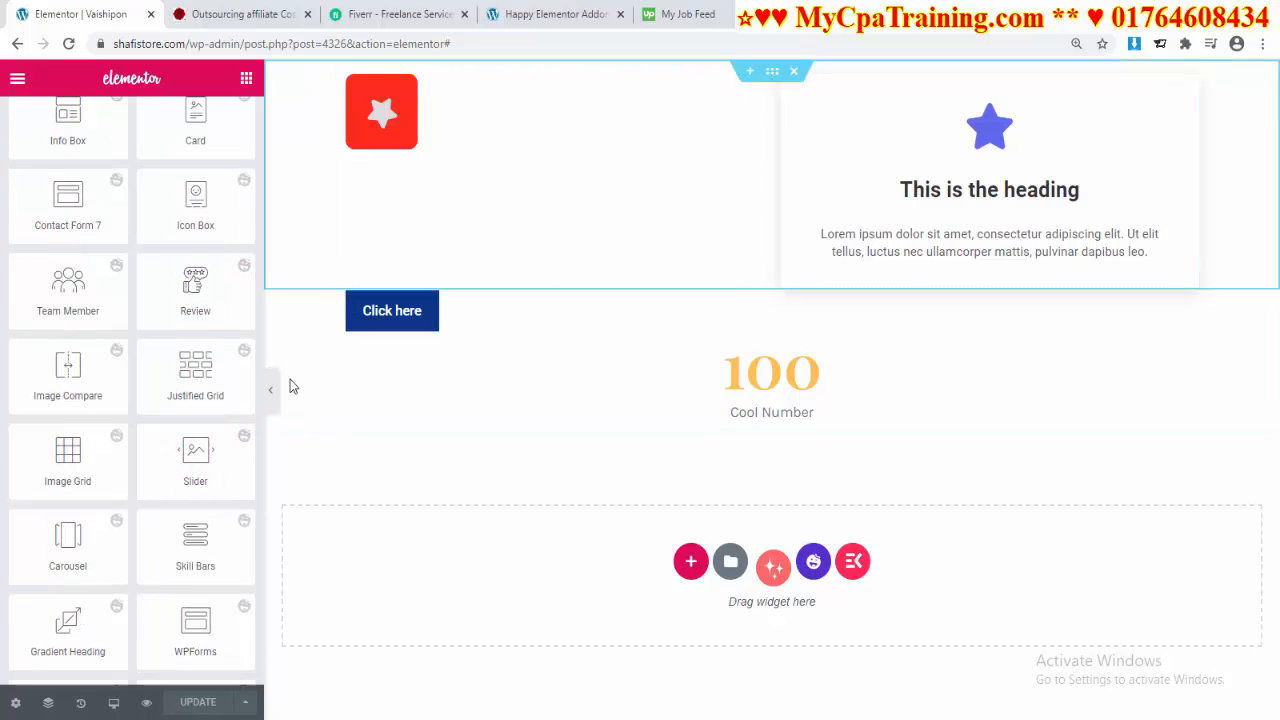
pyautogui.scroll(3, 205, 396)
pyautogui.scroll(-2, 205, 396)
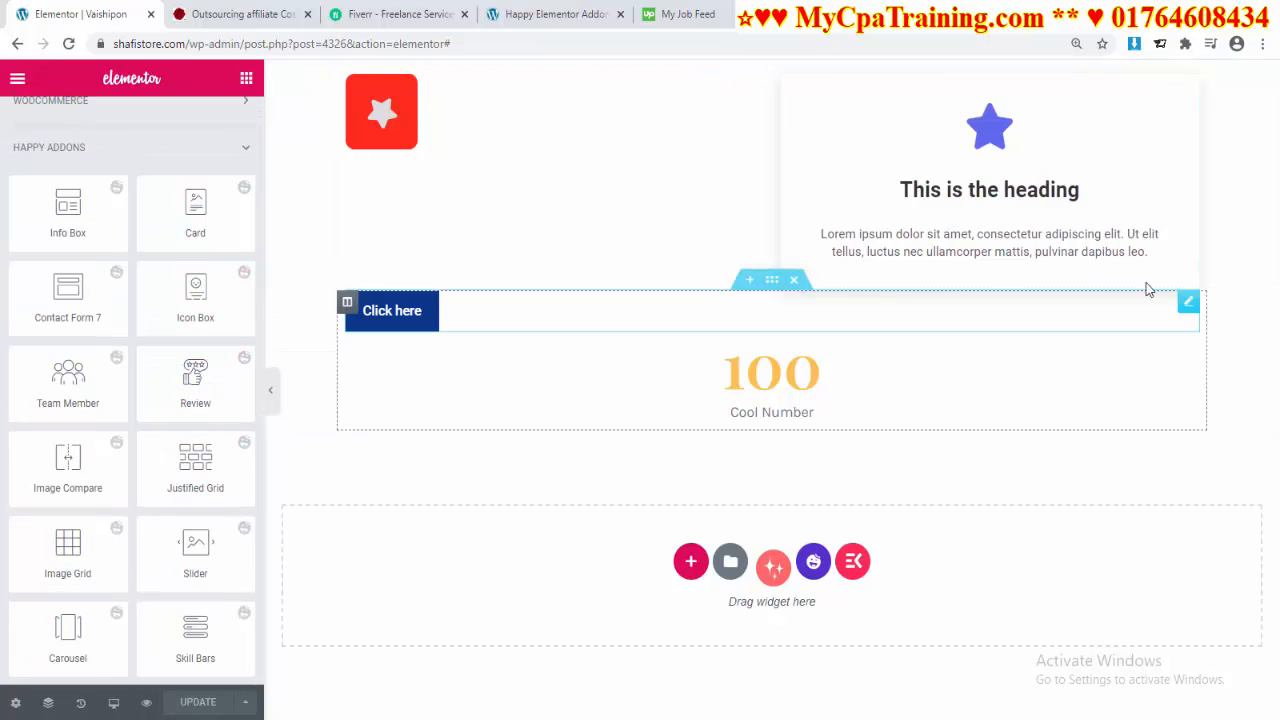
# Step: Add a multi-column section below the counter and place a Happy Addons Review widget in its first column
pyautogui.click(691, 563)
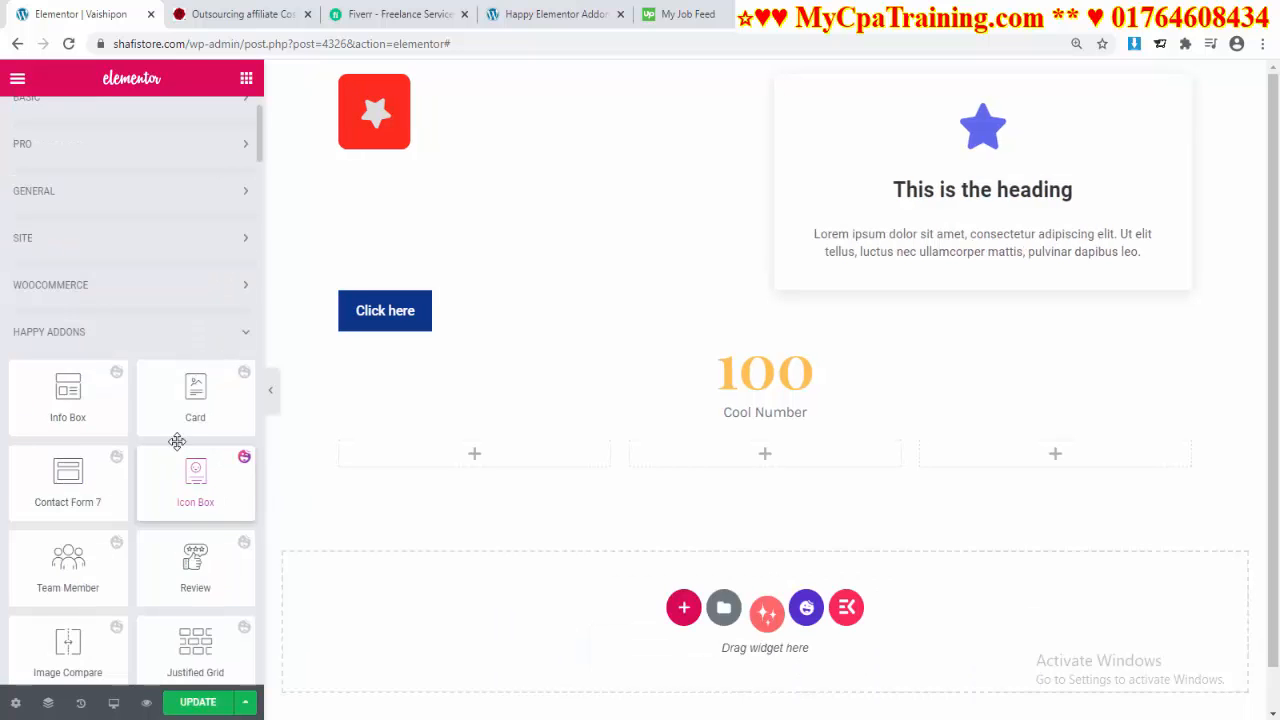
pyautogui.scroll(-3, 118, 510)
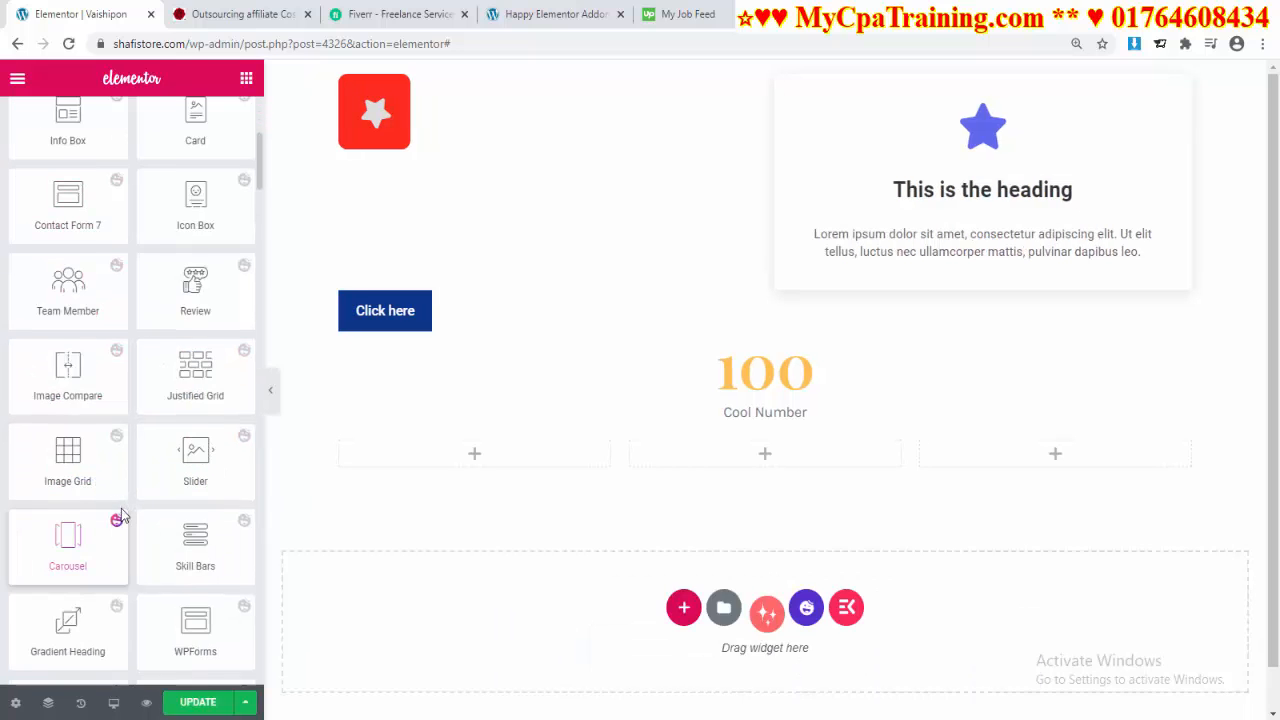
pyautogui.scroll(-1, 120, 517)
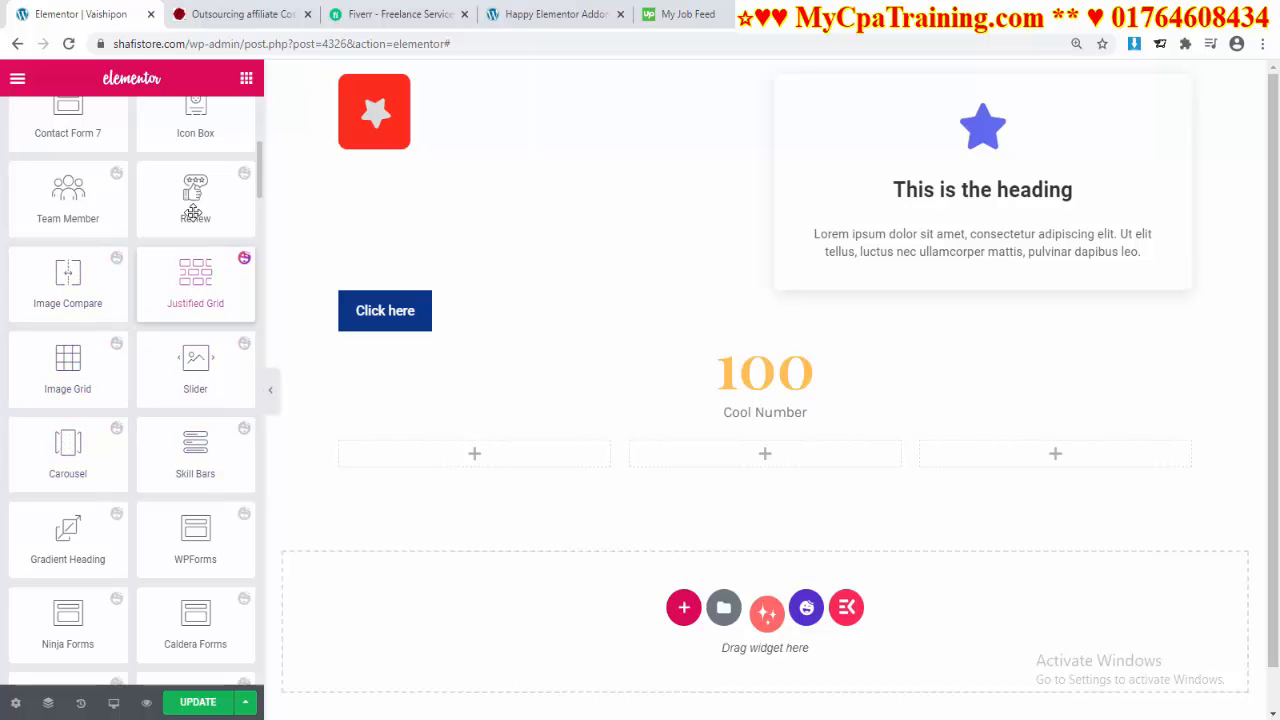
pyautogui.moveTo(193, 213); pyautogui.dragTo(476, 466)
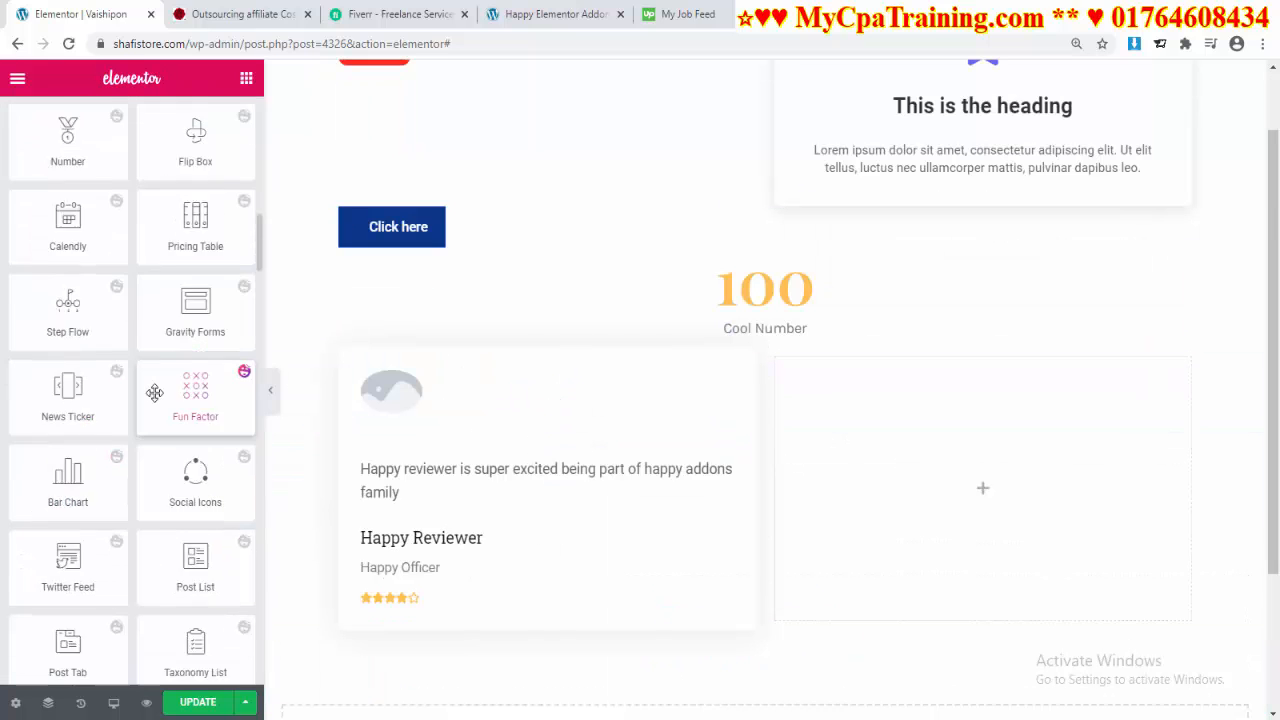
pyautogui.scroll(-10, 154, 392)
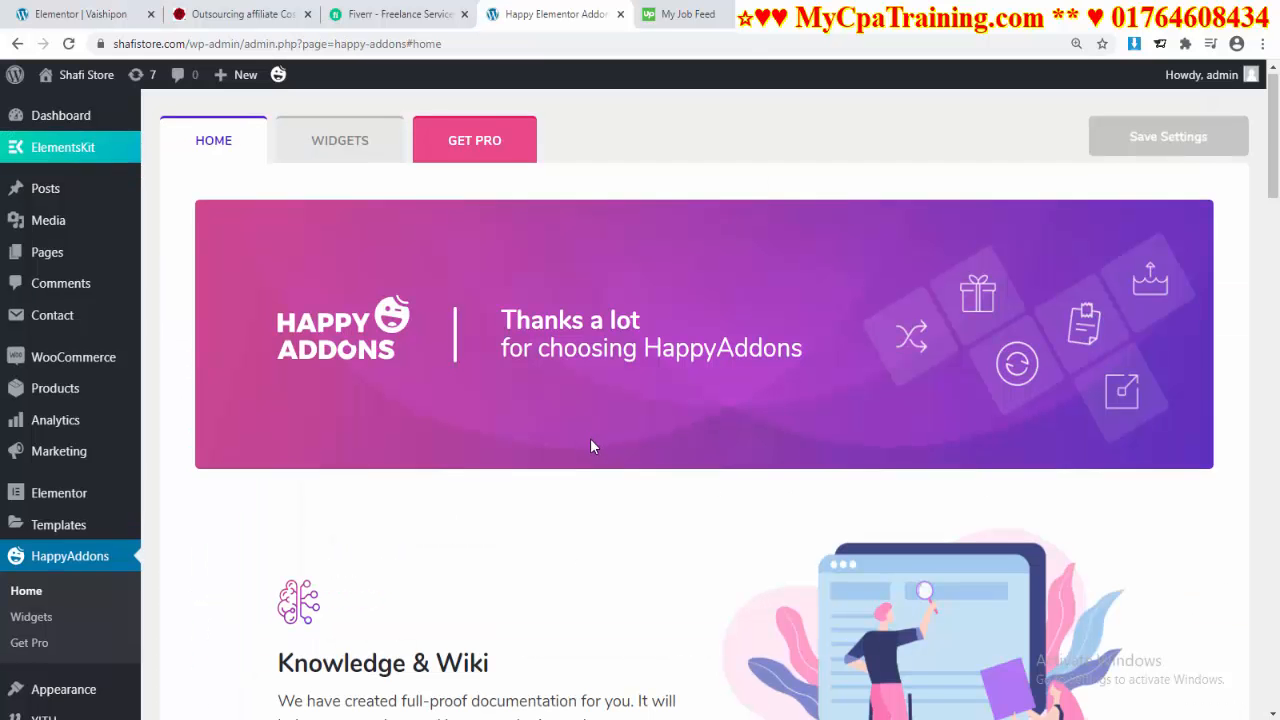
# Step: Search the WordPress plugin directory for "LiveMesh Addons"
pyautogui.scroll(-4, 590, 438)
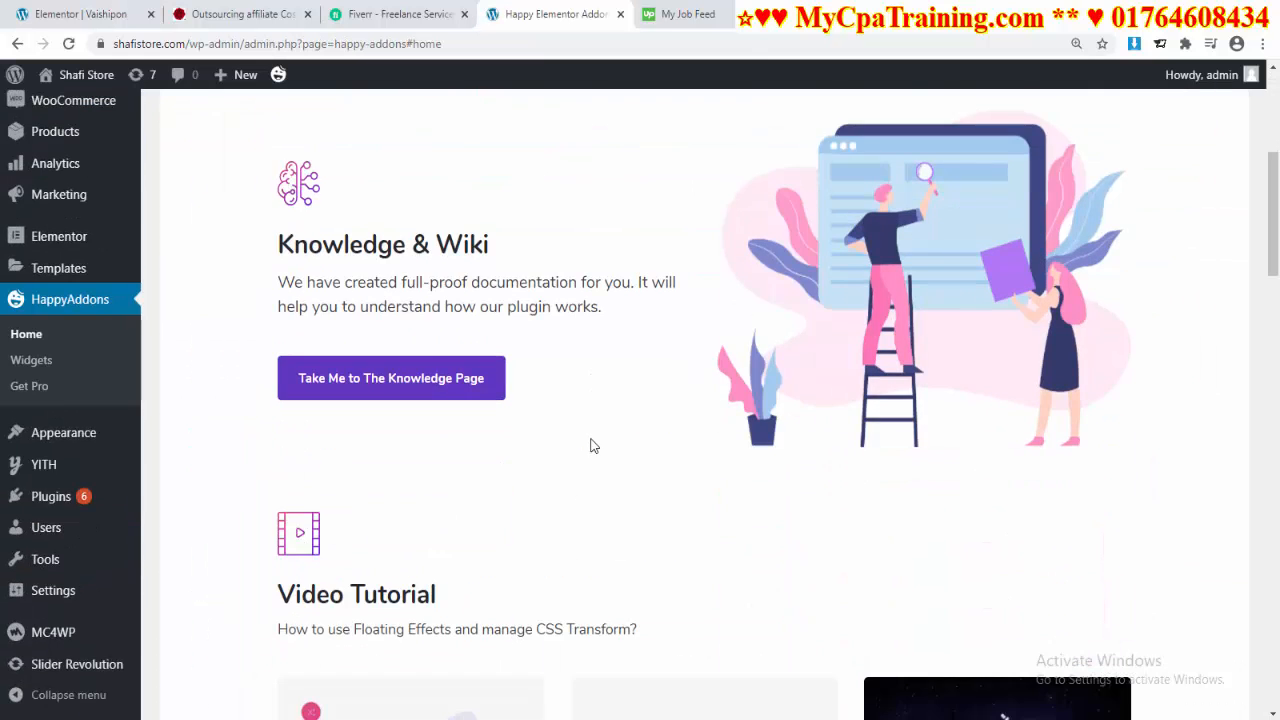
pyautogui.scroll(4, 590, 440)
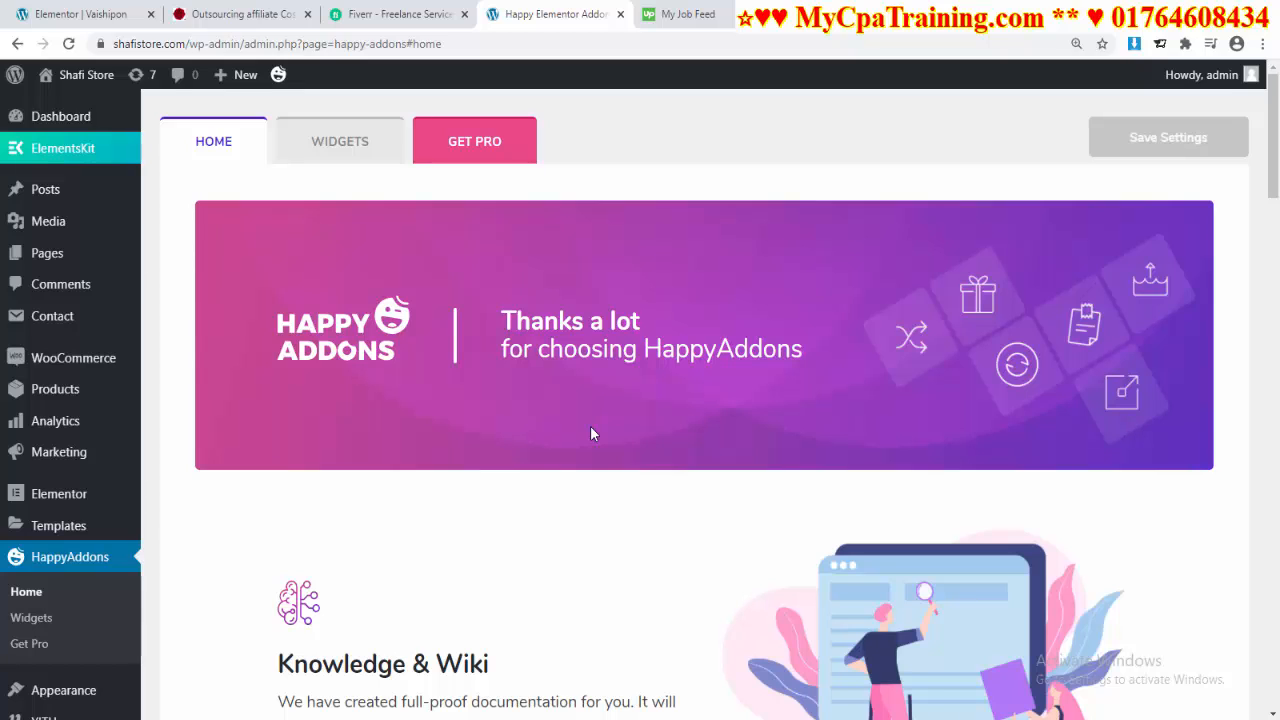
pyautogui.scroll(-2, 491, 457)
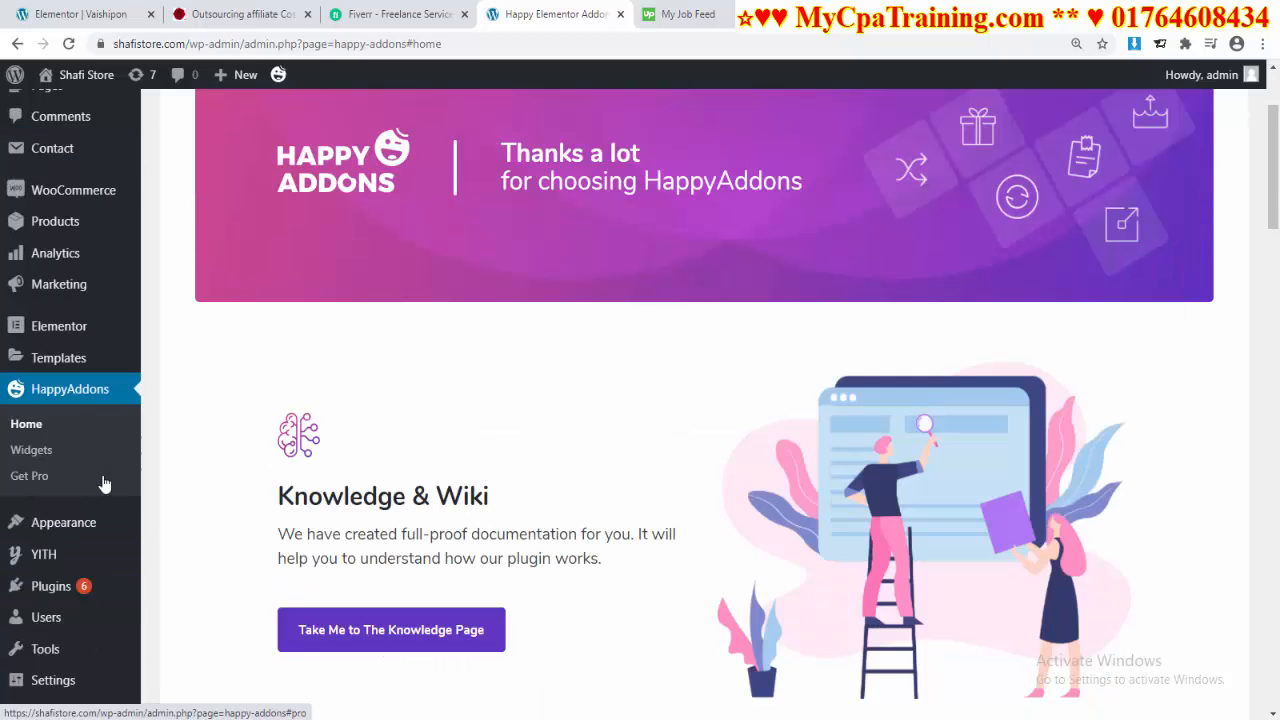
pyautogui.click(60, 592)
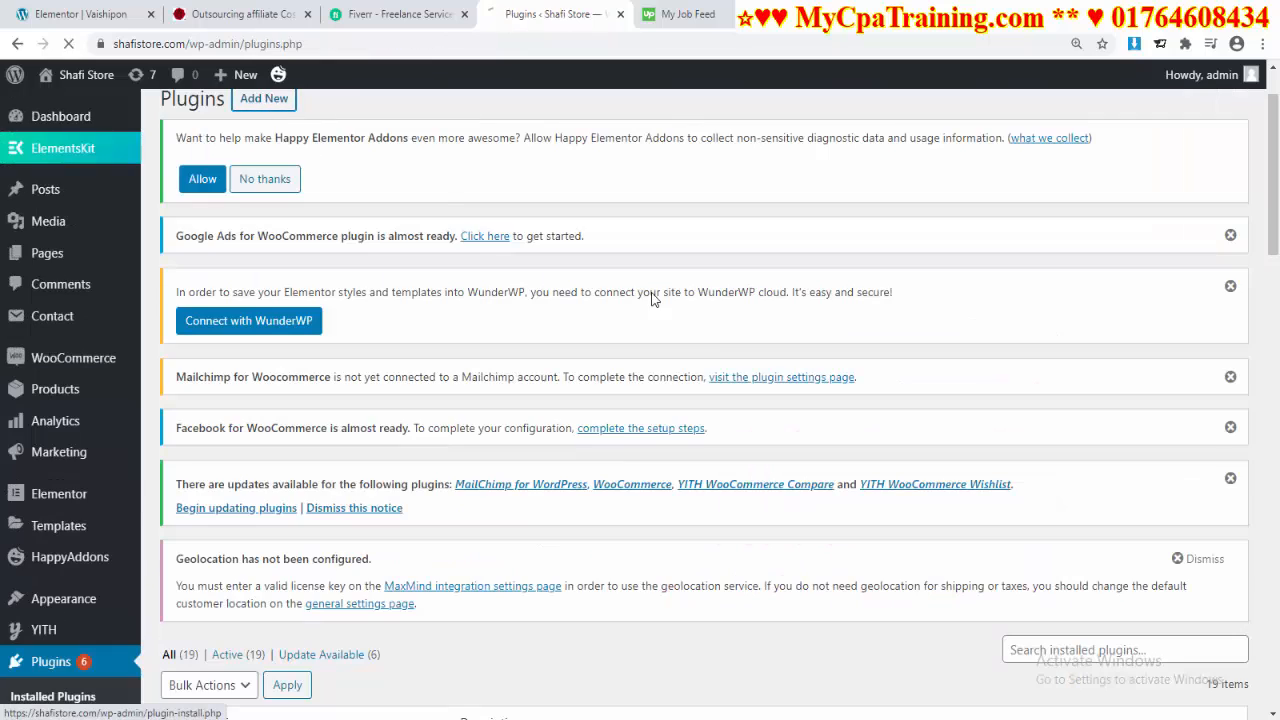
pyautogui.scroll(-4, 880, 425)
pyautogui.click(1038, 325)
pyautogui.write('LiveMesh Addons')
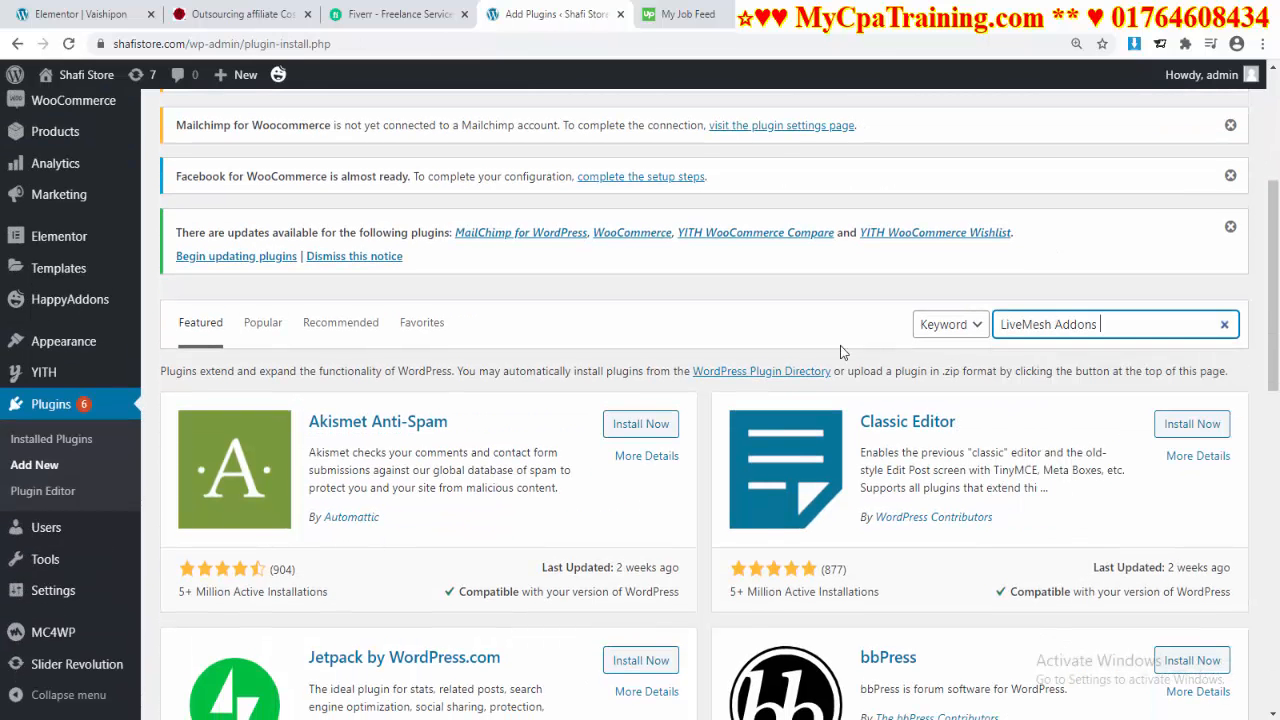
pyautogui.scroll(-2, 330, 278)
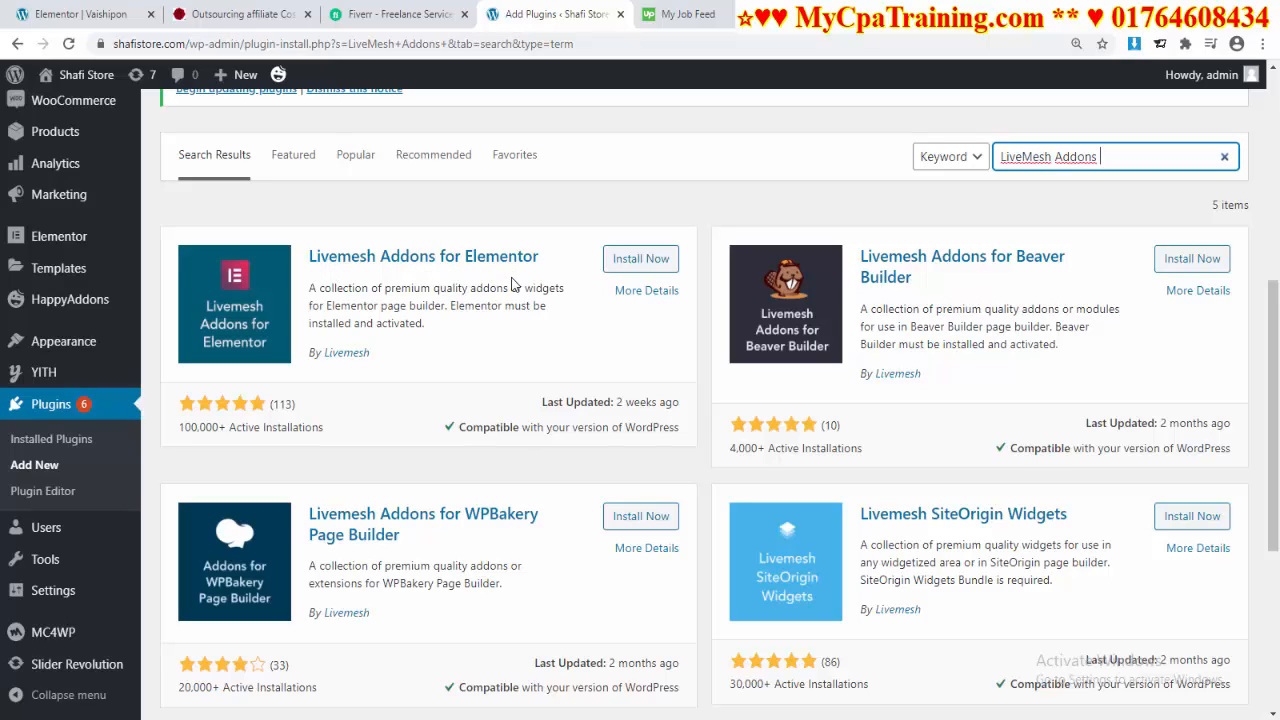
# Step: Install and activate Livemesh Addons for Elementor, skipping the opt-in to update notifications and diagnostic tracking
pyautogui.click(643, 261)
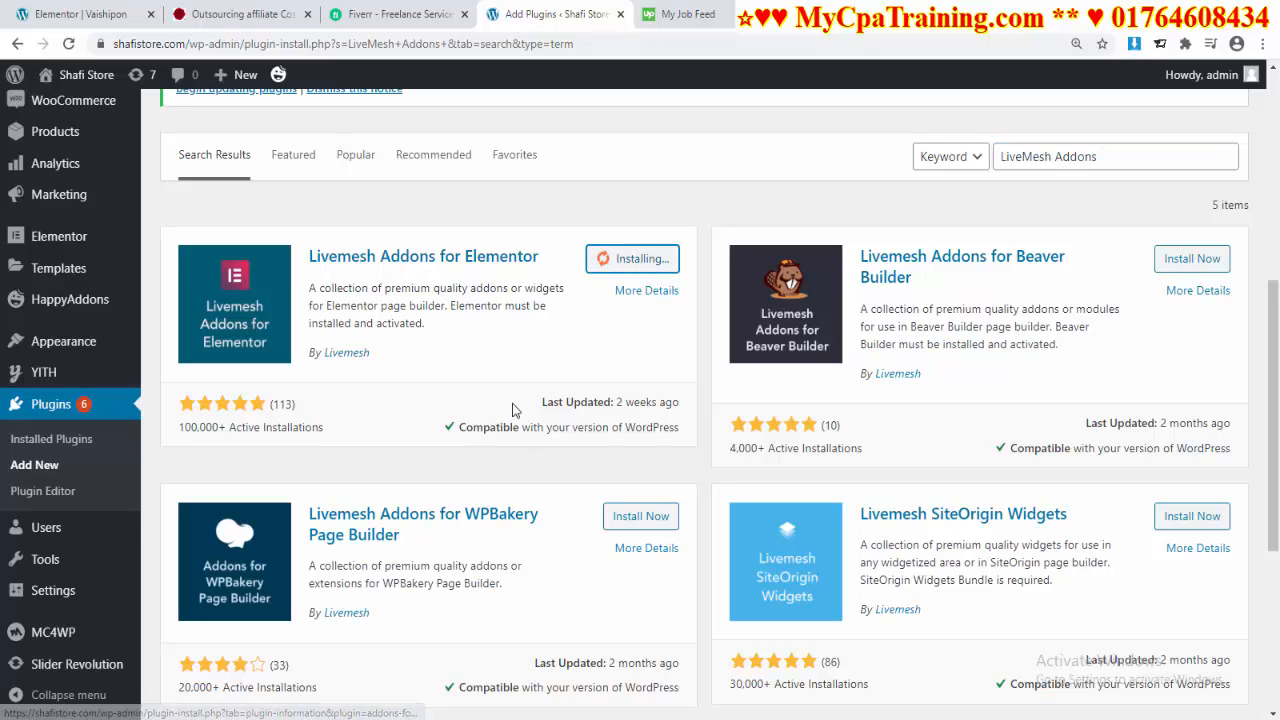
pyautogui.click(631, 272)
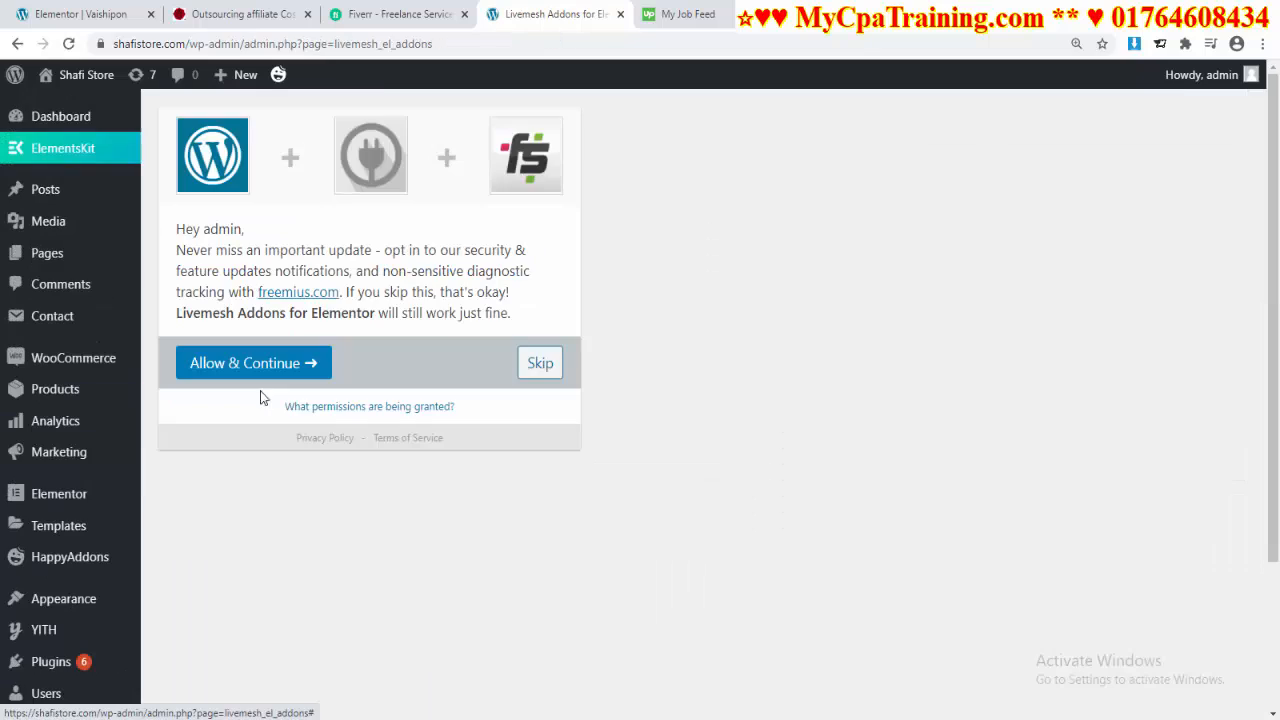
pyautogui.click(540, 363)
# Step: Reload the page in the Elementor editor and add an empty three-column section below the Happy Addons review section
pyautogui.click(114, 18)
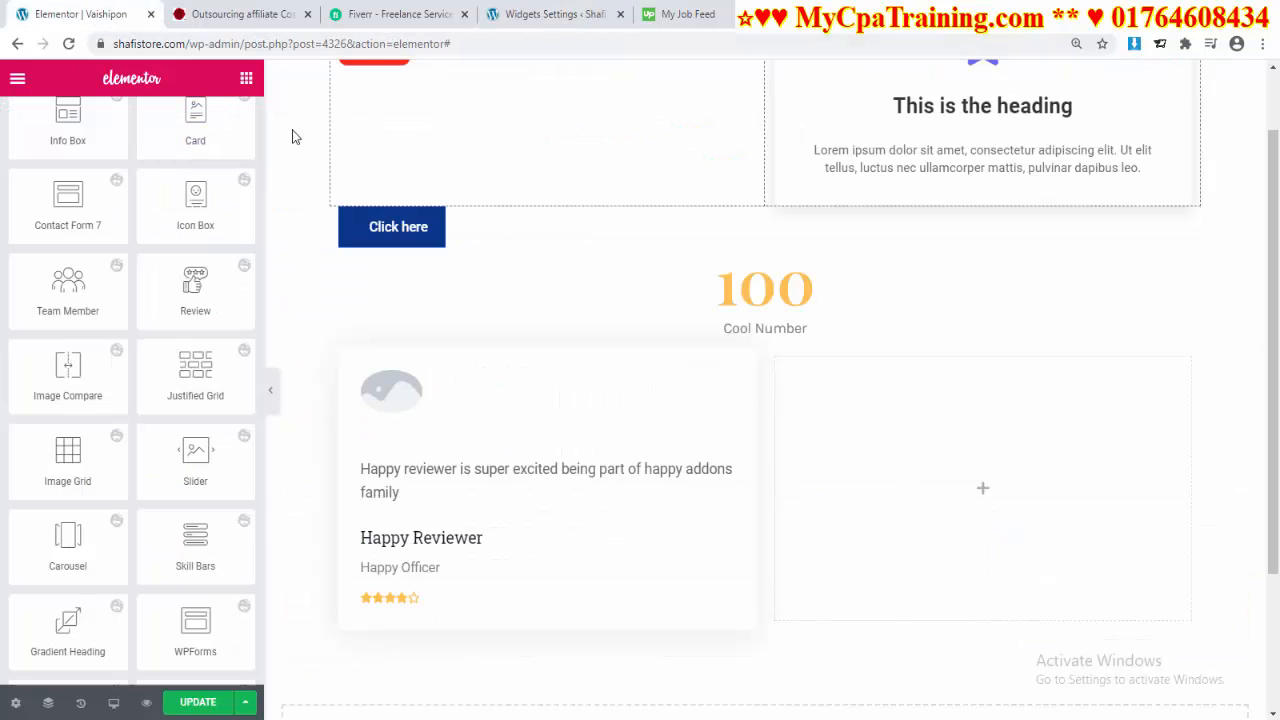
pyautogui.click(476, 47)
pyautogui.click(195, 702)
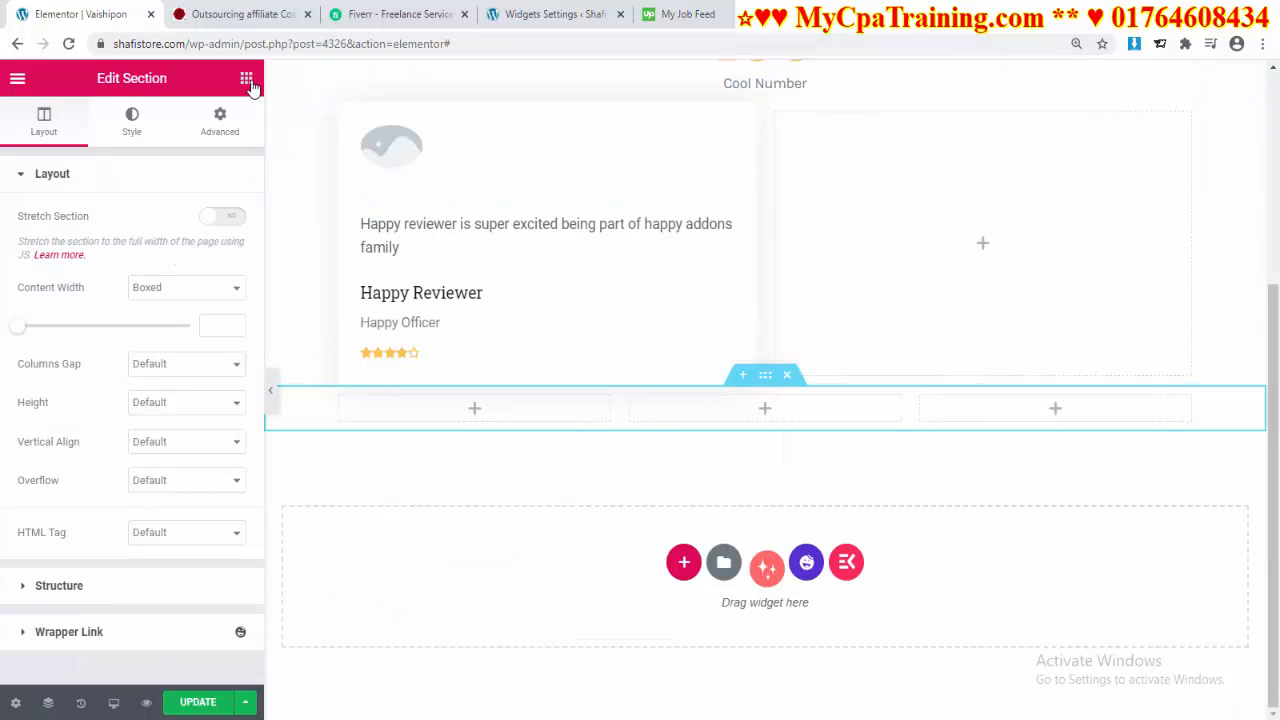
# Step: Look through the Livemesh Addons widgets in the page editor and the plugin's settings page in the WordPress dashboard
pyautogui.click(246, 78)
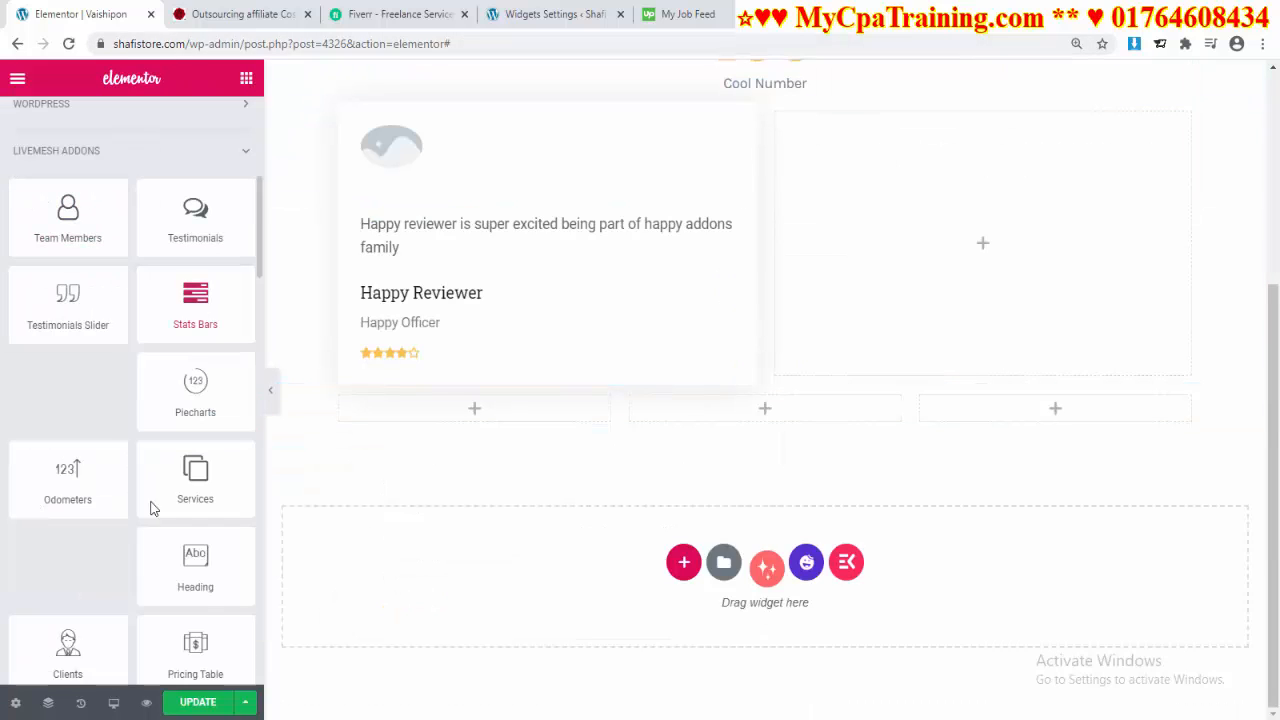
pyautogui.scroll(-2, 234, 431)
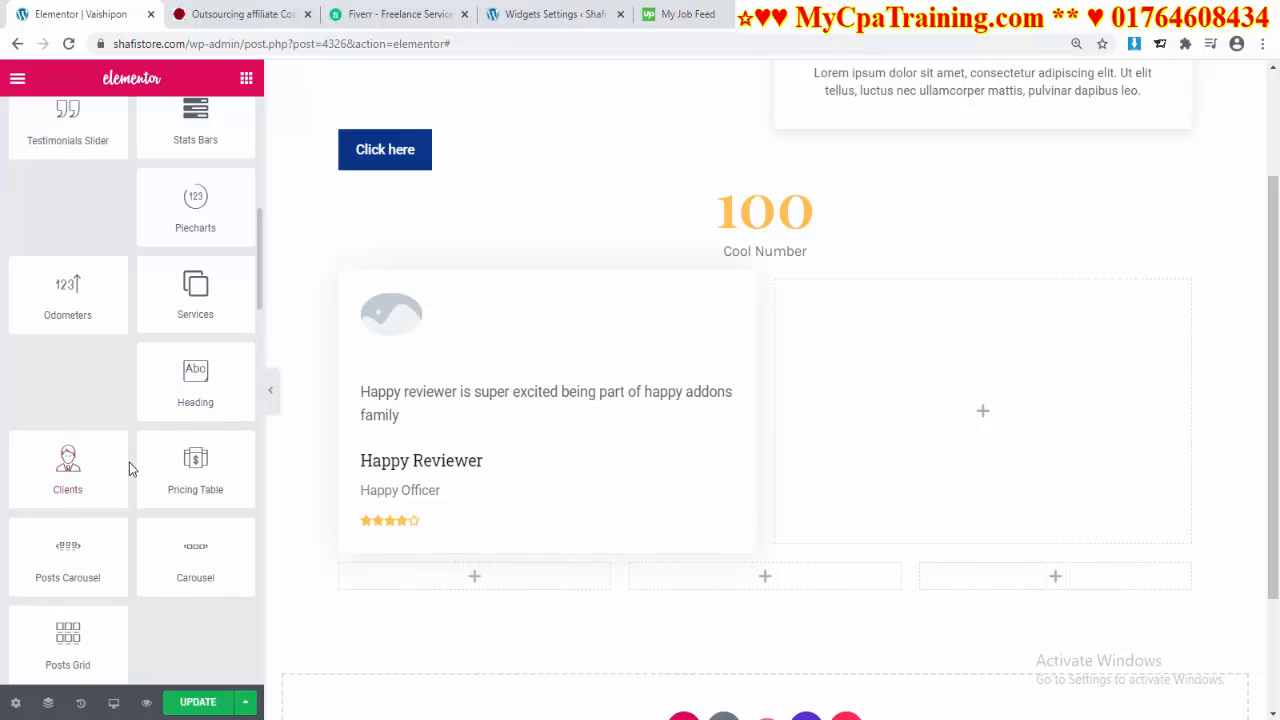
pyautogui.scroll(2, 140, 467)
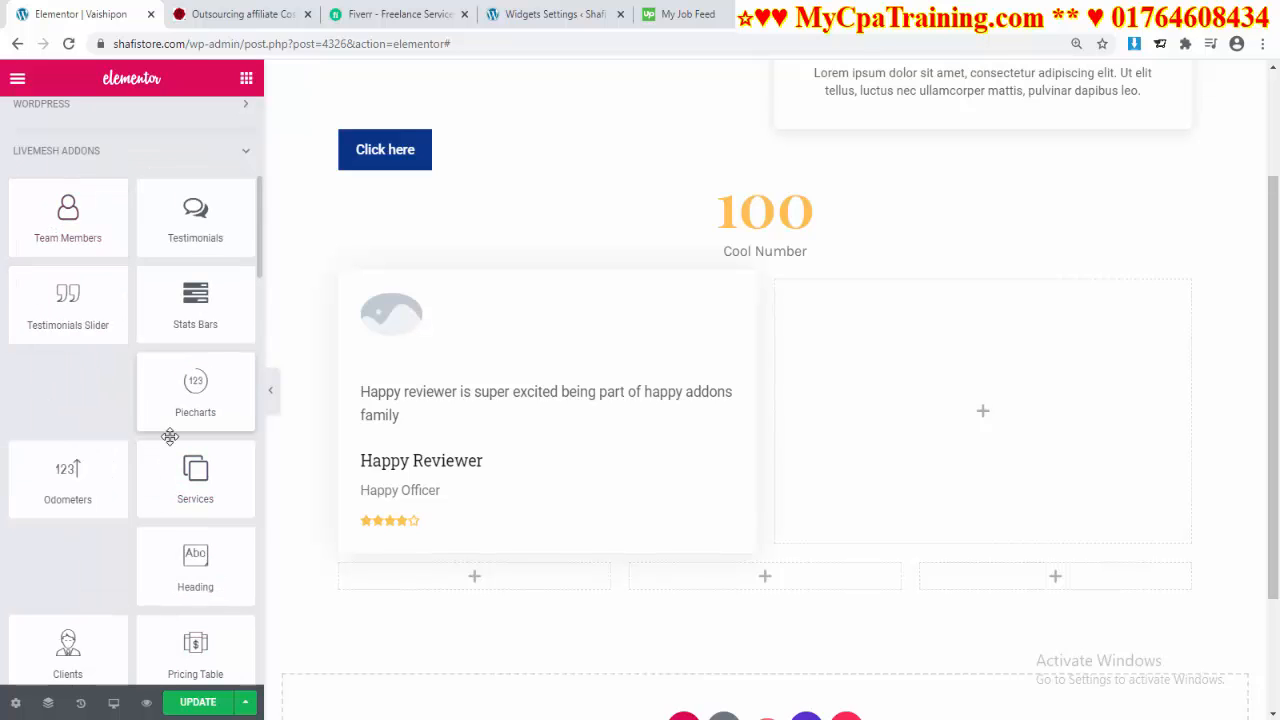
pyautogui.scroll(-3, 180, 553)
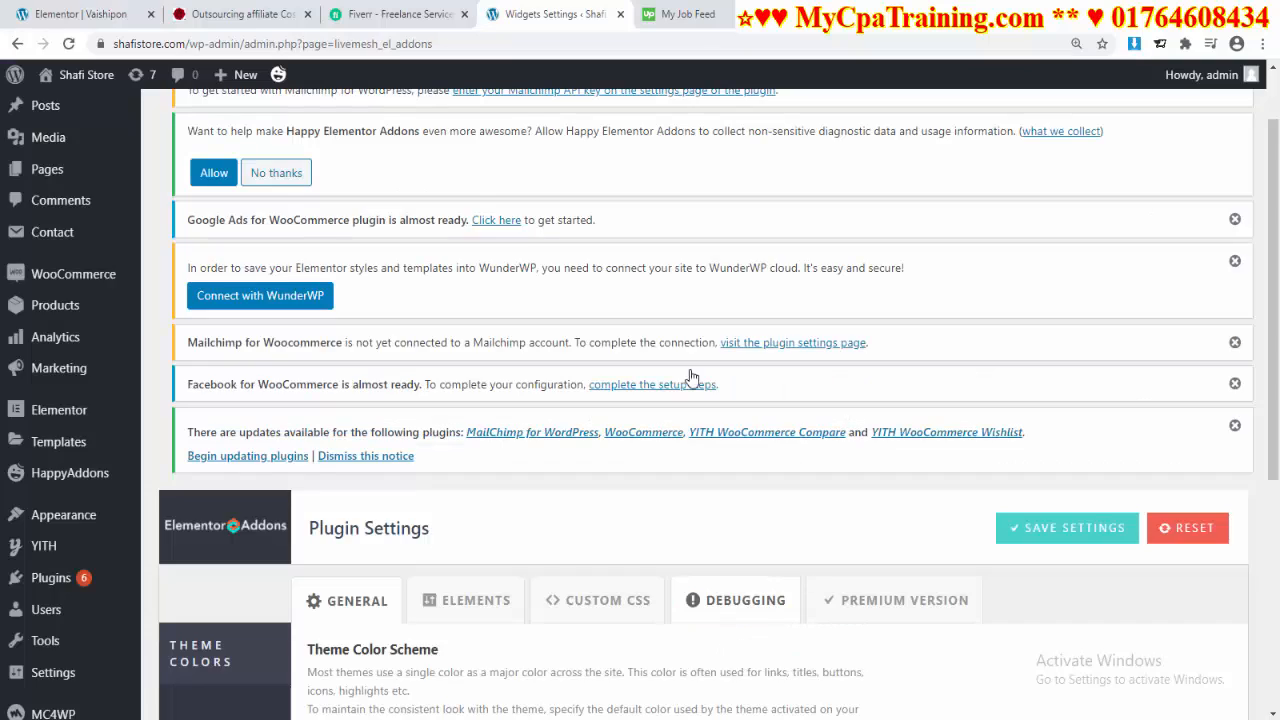
pyautogui.scroll(-3, 690, 372)
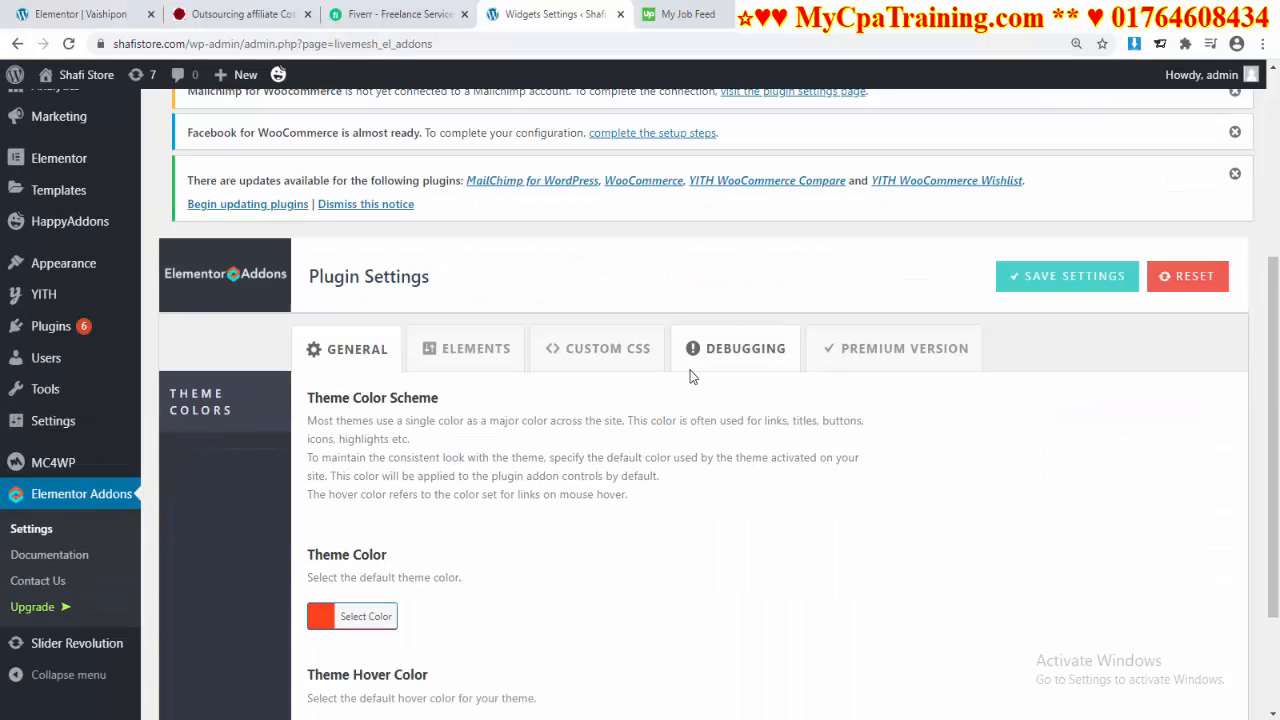
pyautogui.scroll(3, 690, 370)
pyautogui.scroll(-5, 688, 368)
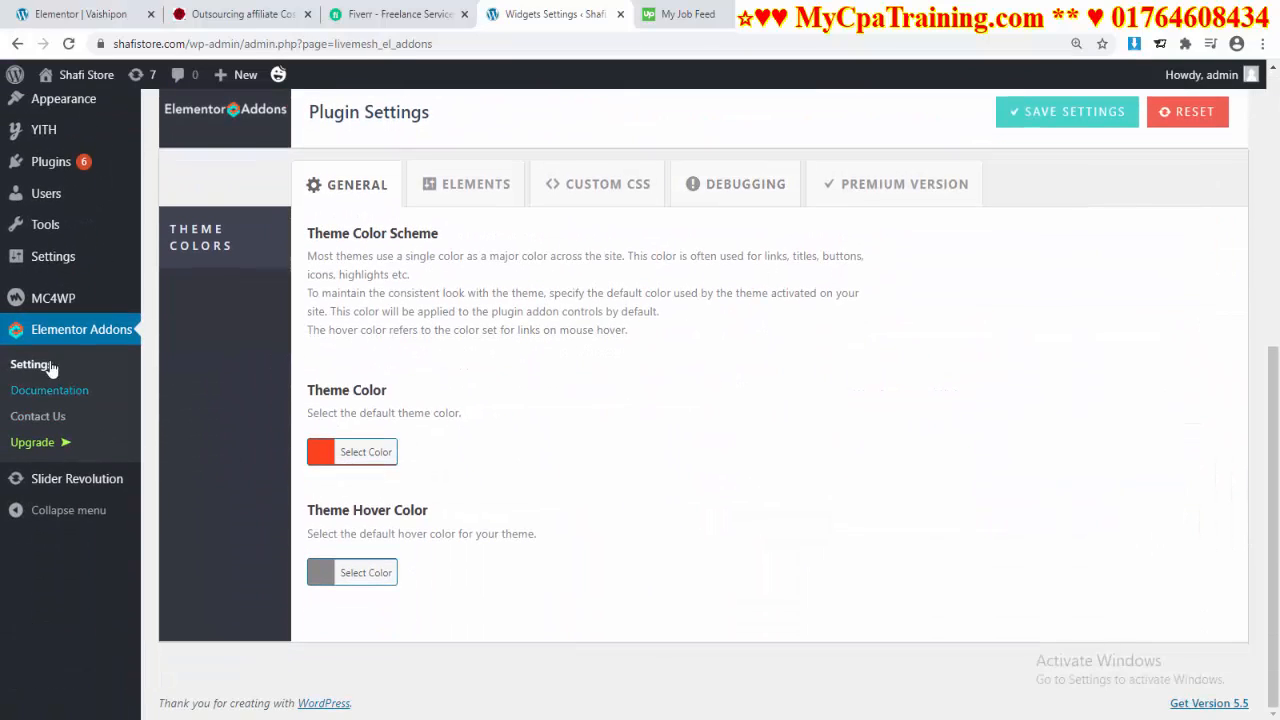
pyautogui.scroll(5, 40, 400)
# Step: Search the WordPress plugin directory for "Premium Addons", then install and activate Premium Addons for Elementor
pyautogui.click(60, 500)
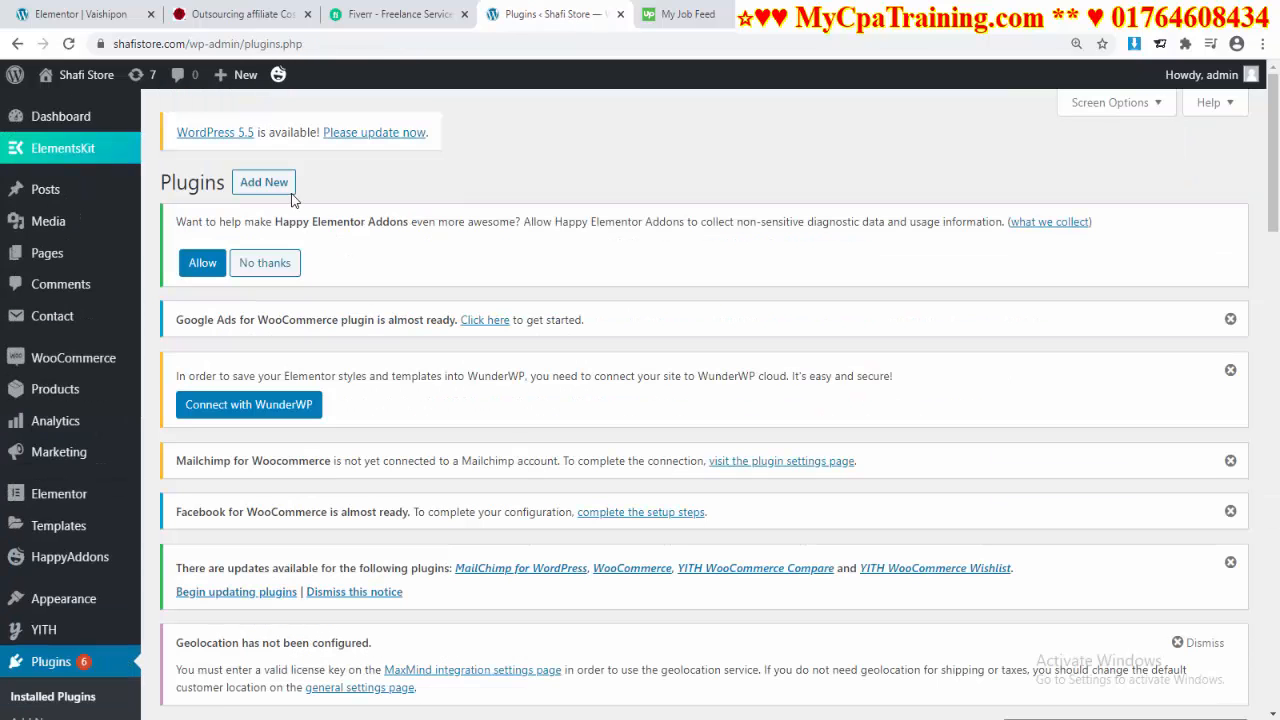
pyautogui.click(265, 183)
pyautogui.click(1022, 326)
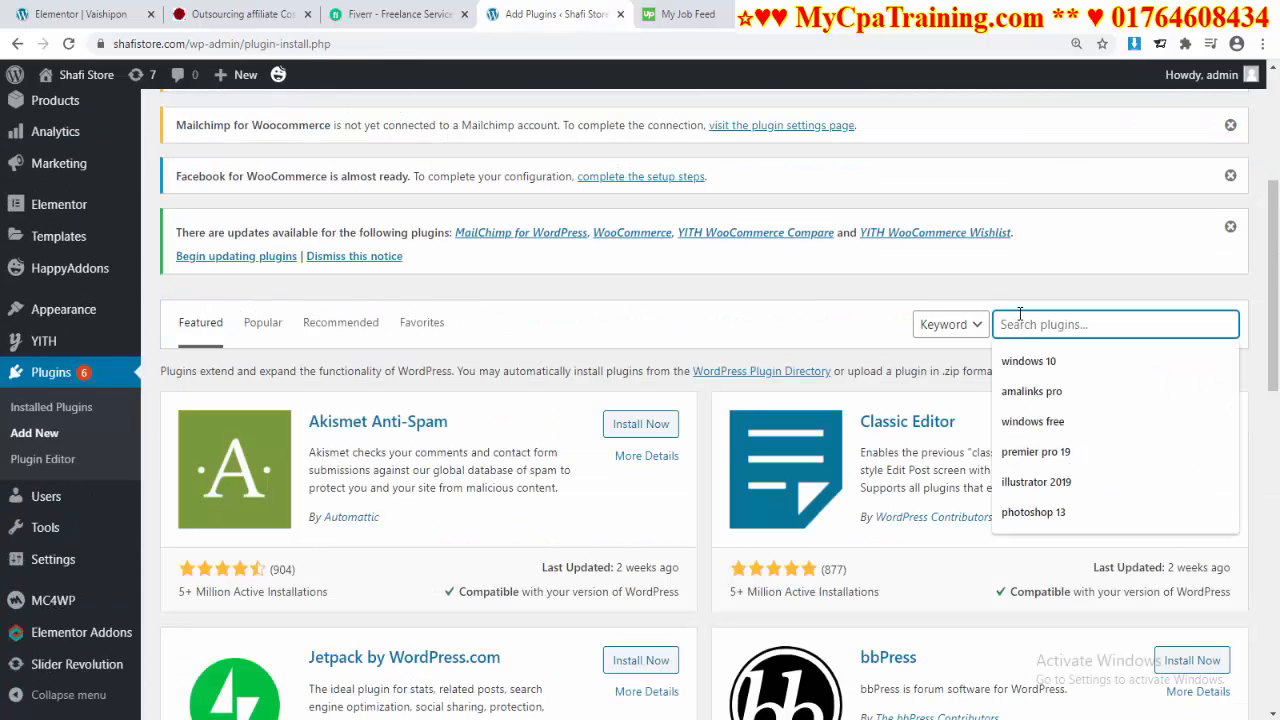
pyautogui.write('Premium Addons')
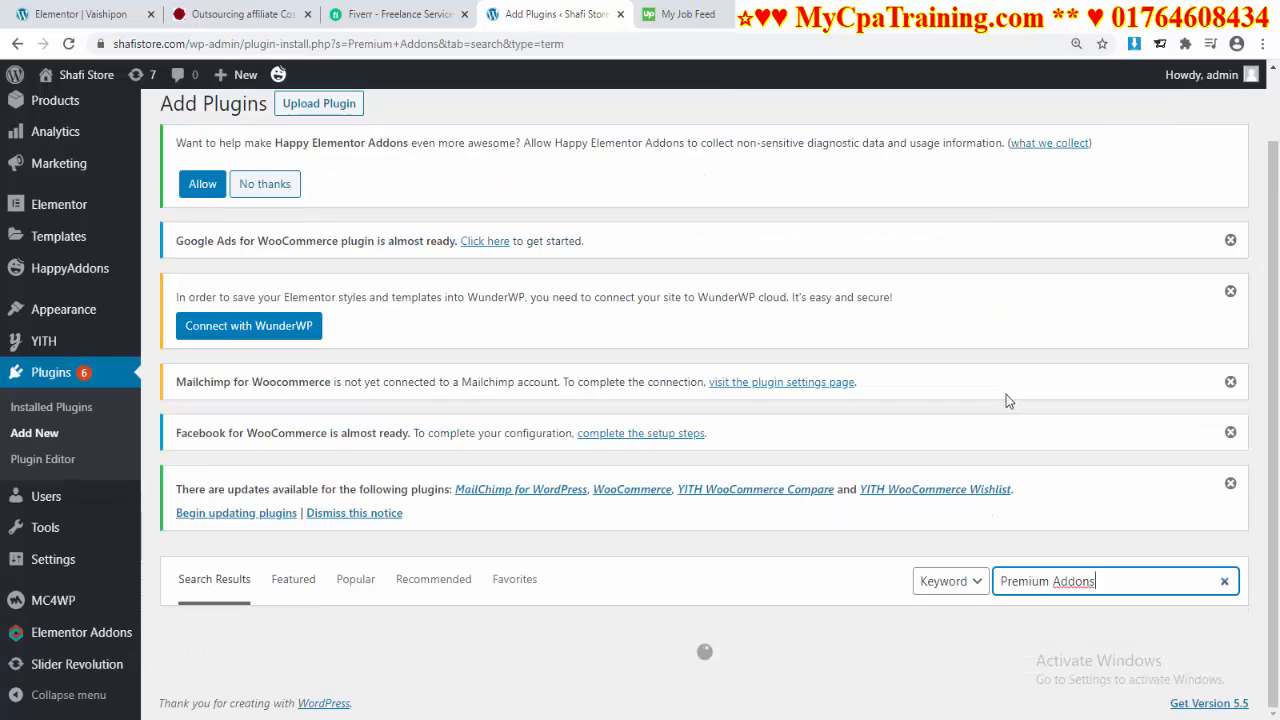
pyautogui.scroll(-3, 448, 427)
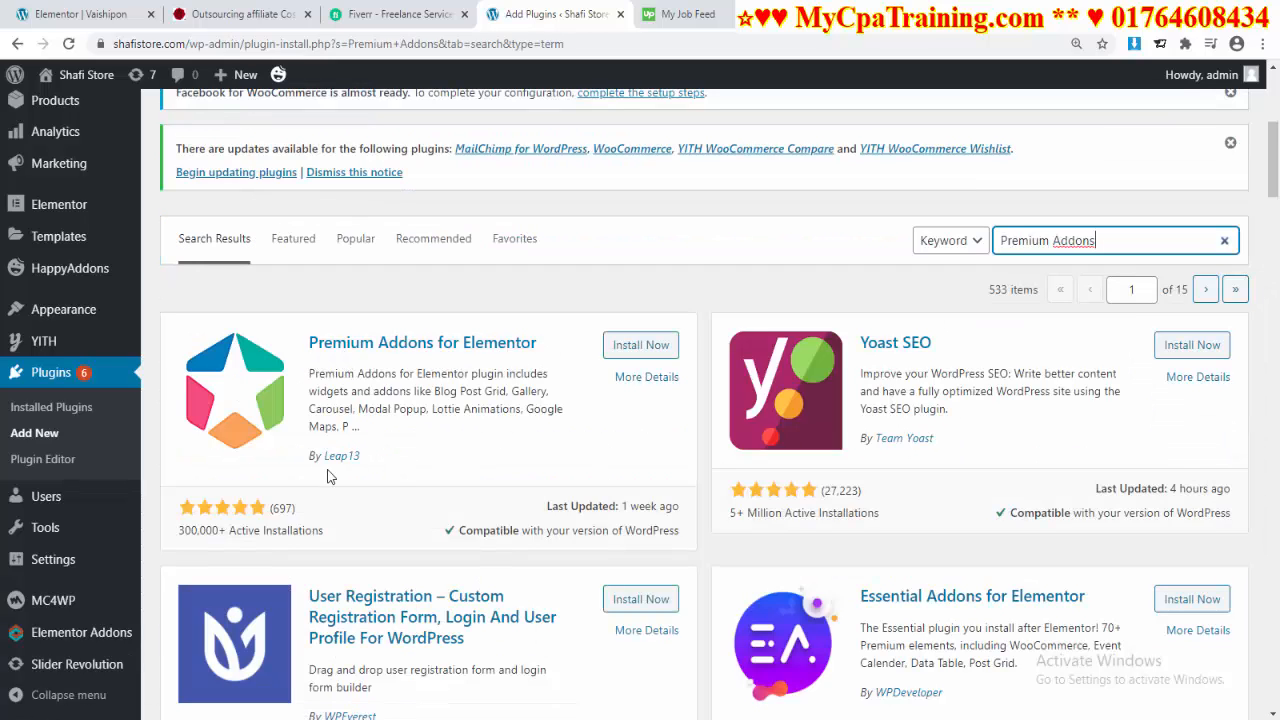
pyautogui.click(633, 352)
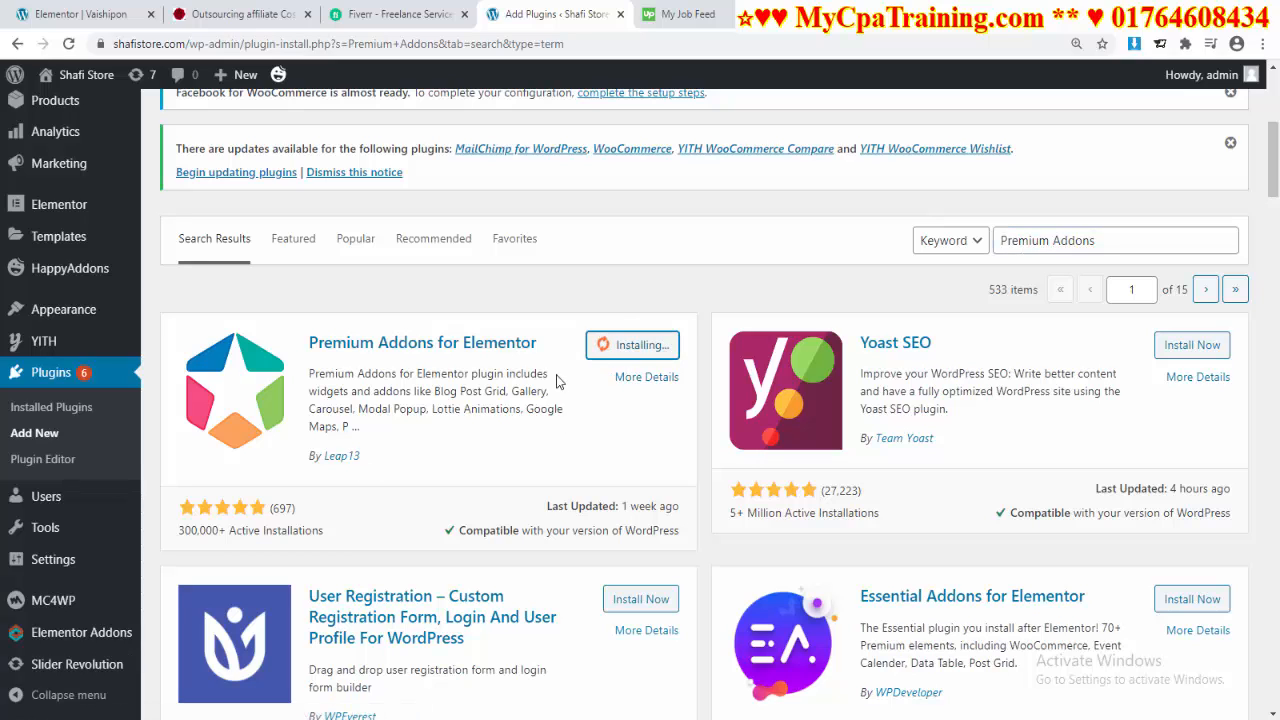
pyautogui.click(645, 350)
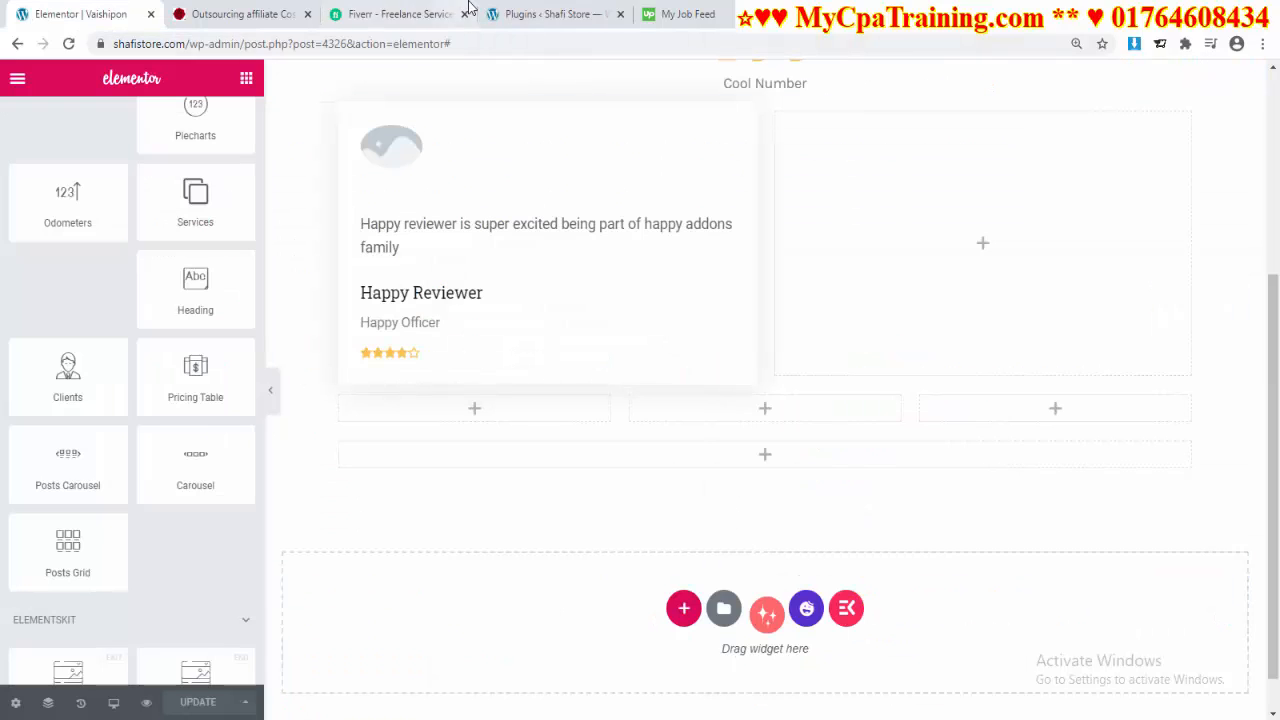
# Step: Reload the Elementor page editor and browse the Premium Templates library, including its Call to Actions and Coming Soon categories
pyautogui.click(466, 42)
pyautogui.press('Return')
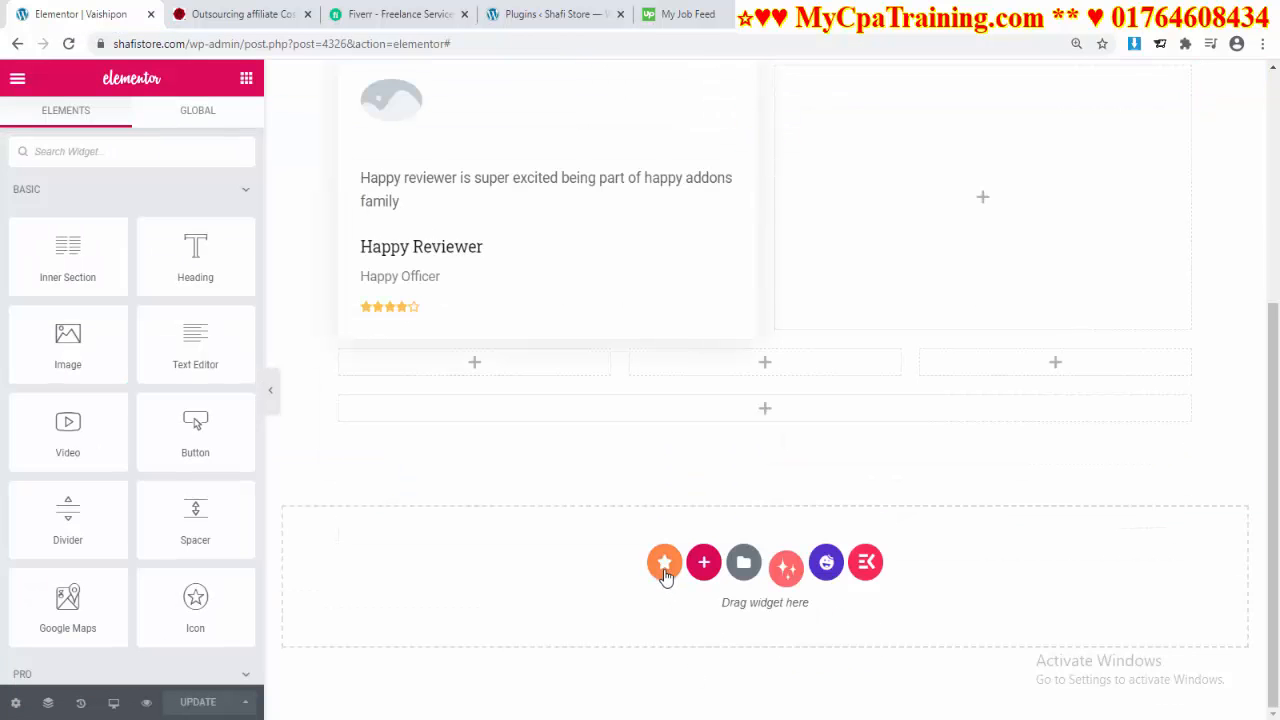
pyautogui.click(664, 564)
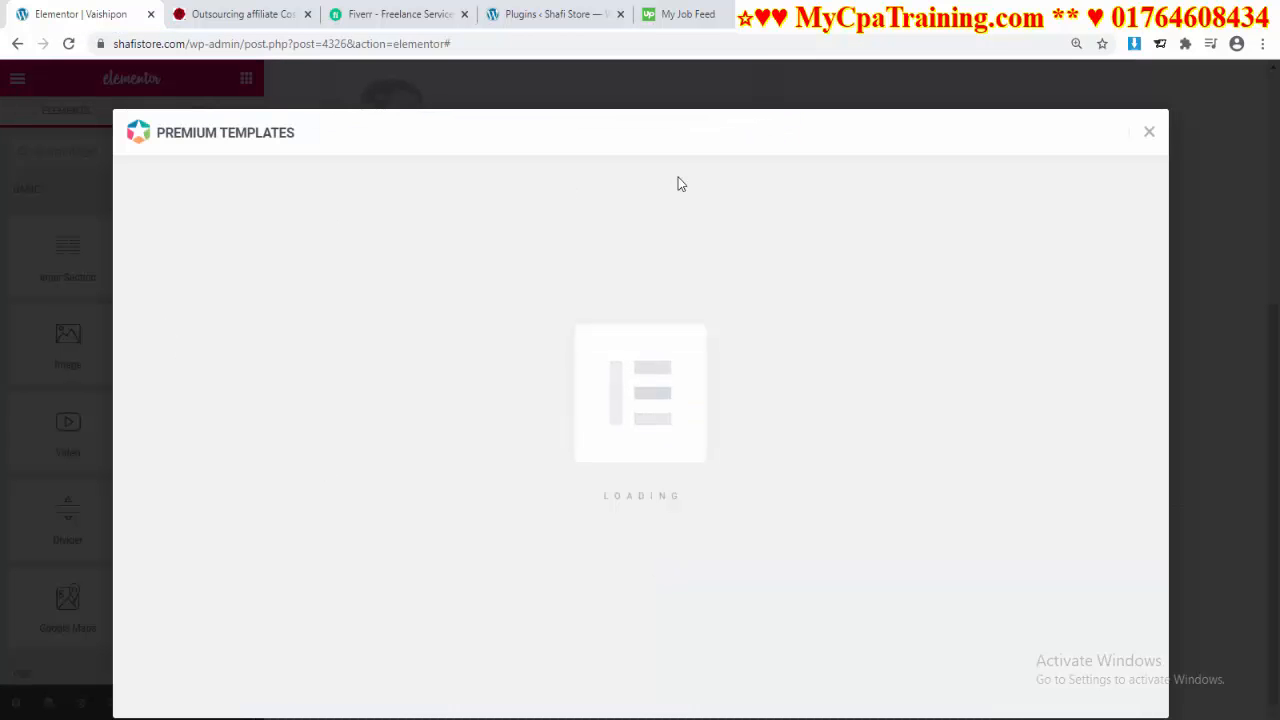
pyautogui.scroll(-5, 413, 466)
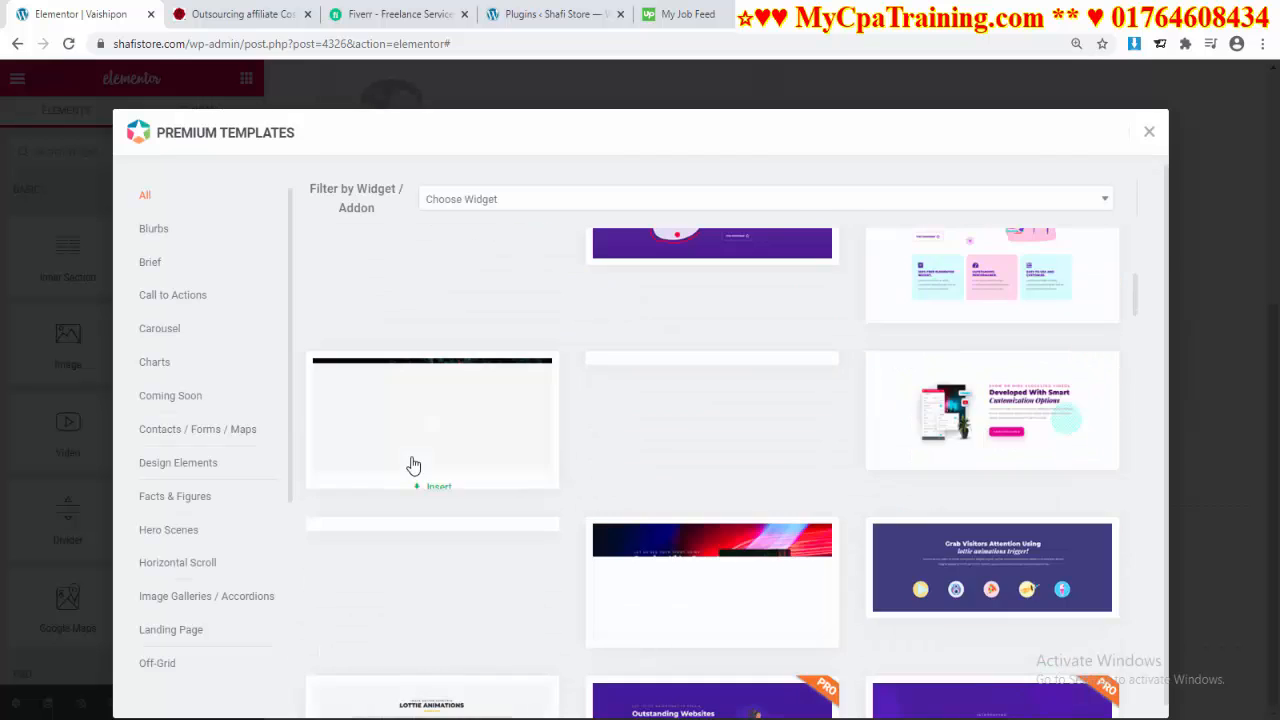
pyautogui.click(172, 298)
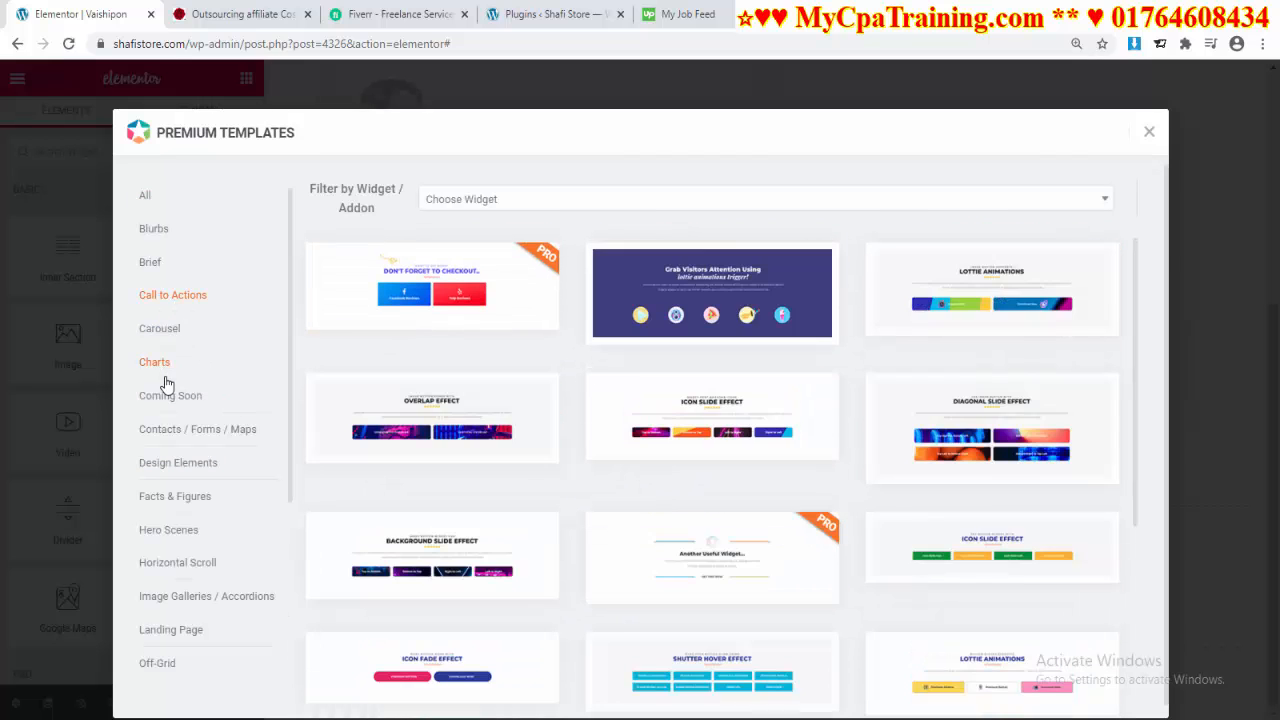
pyautogui.click(172, 398)
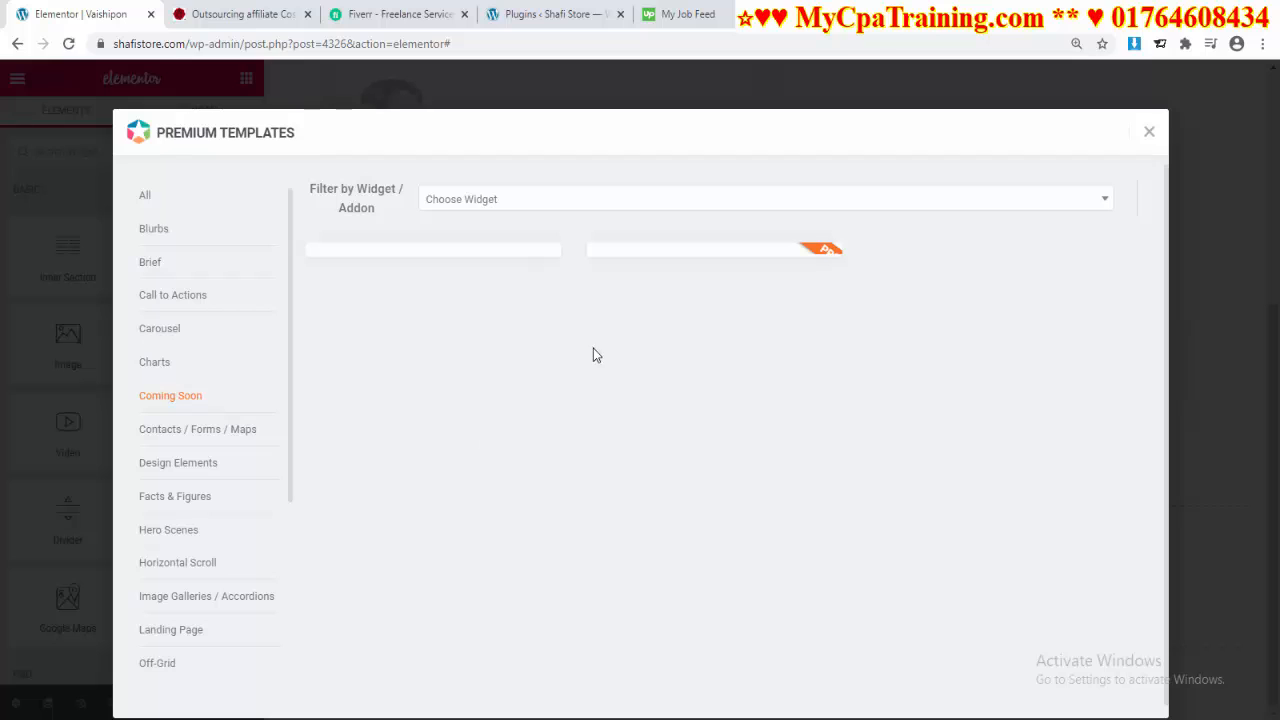
pyautogui.click(1149, 133)
# Step: Look through the Premium Addons widgets in the page editor's widget list
pyautogui.scroll(-10, 109, 481)
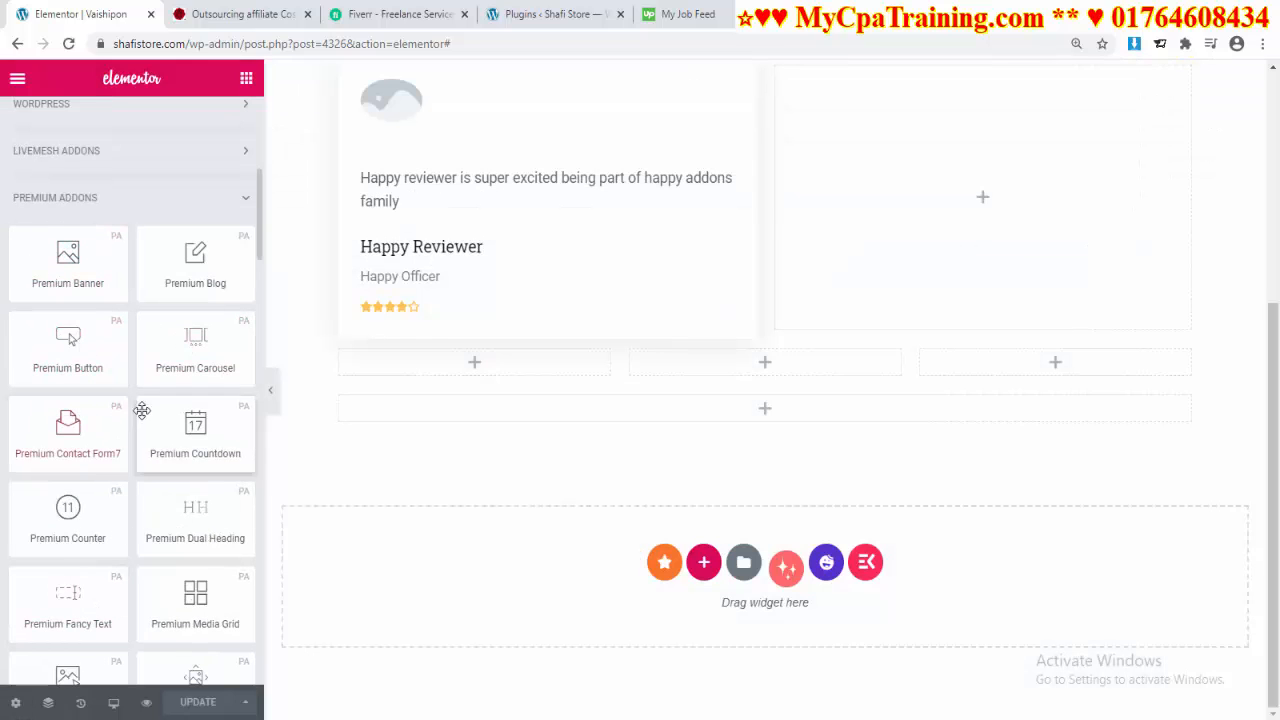
pyautogui.scroll(-3, 150, 450)
pyautogui.scroll(-5, 154, 471)
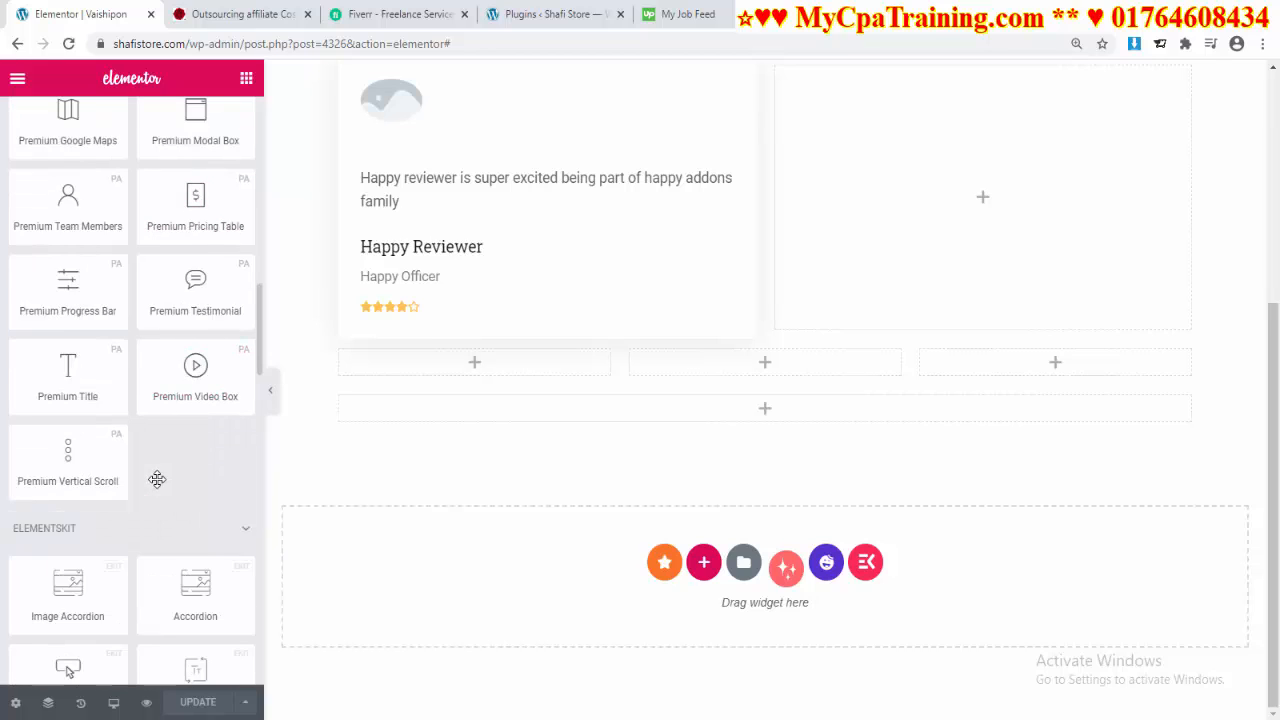
pyautogui.scroll(4, 150, 475)
pyautogui.scroll(4, 187, 352)
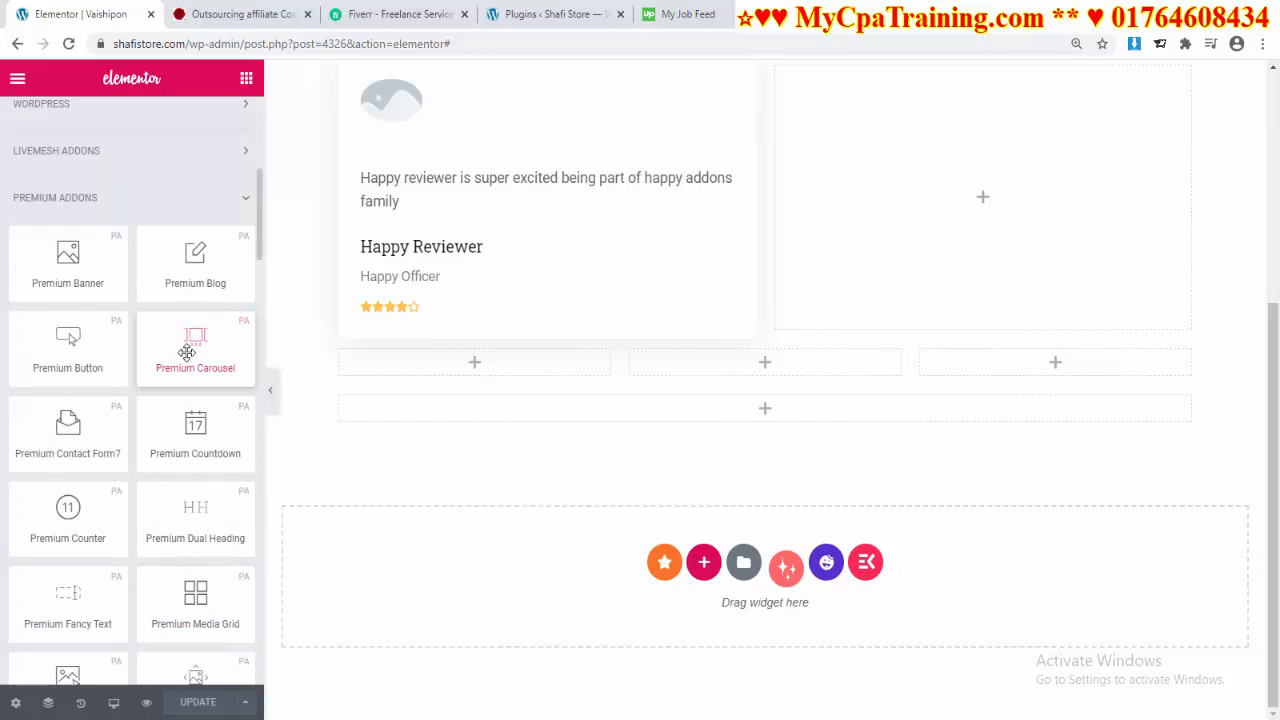
pyautogui.scroll(-4, 162, 360)
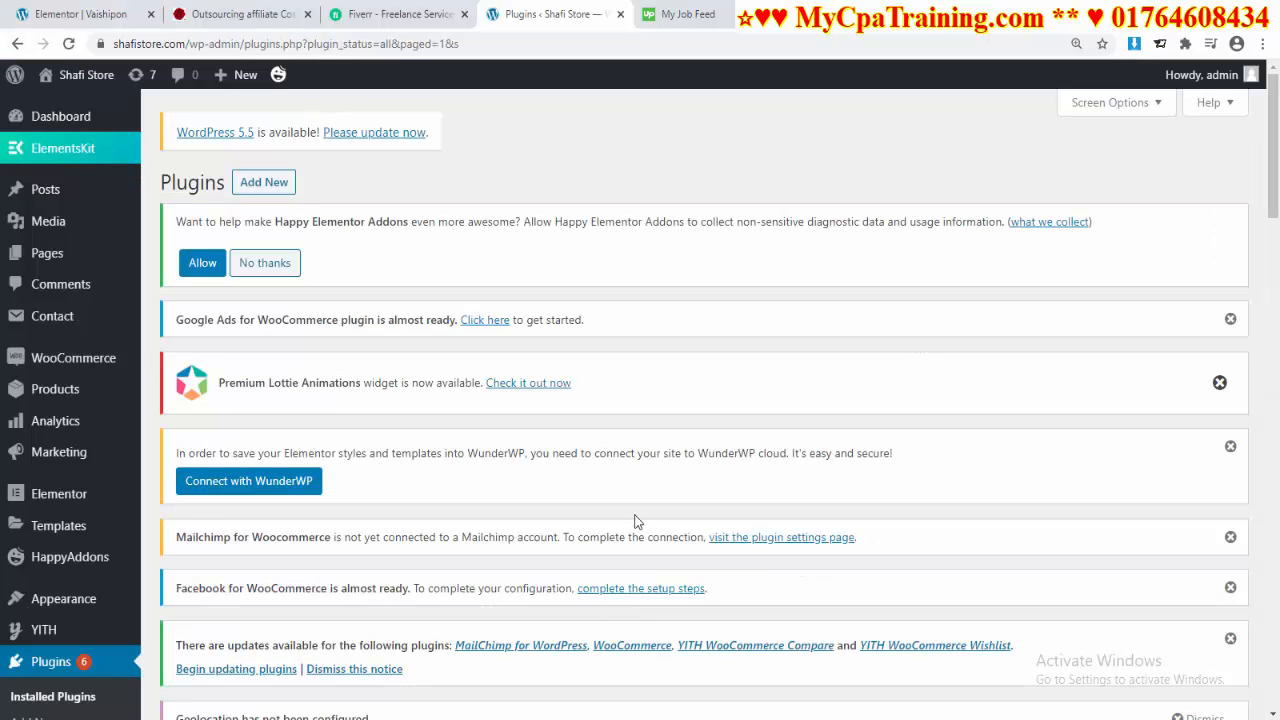
# Step: Return to the WordPress dashboard and search the plugin directory for ". Essential Addons"
pyautogui.scroll(-3, 340, 468)
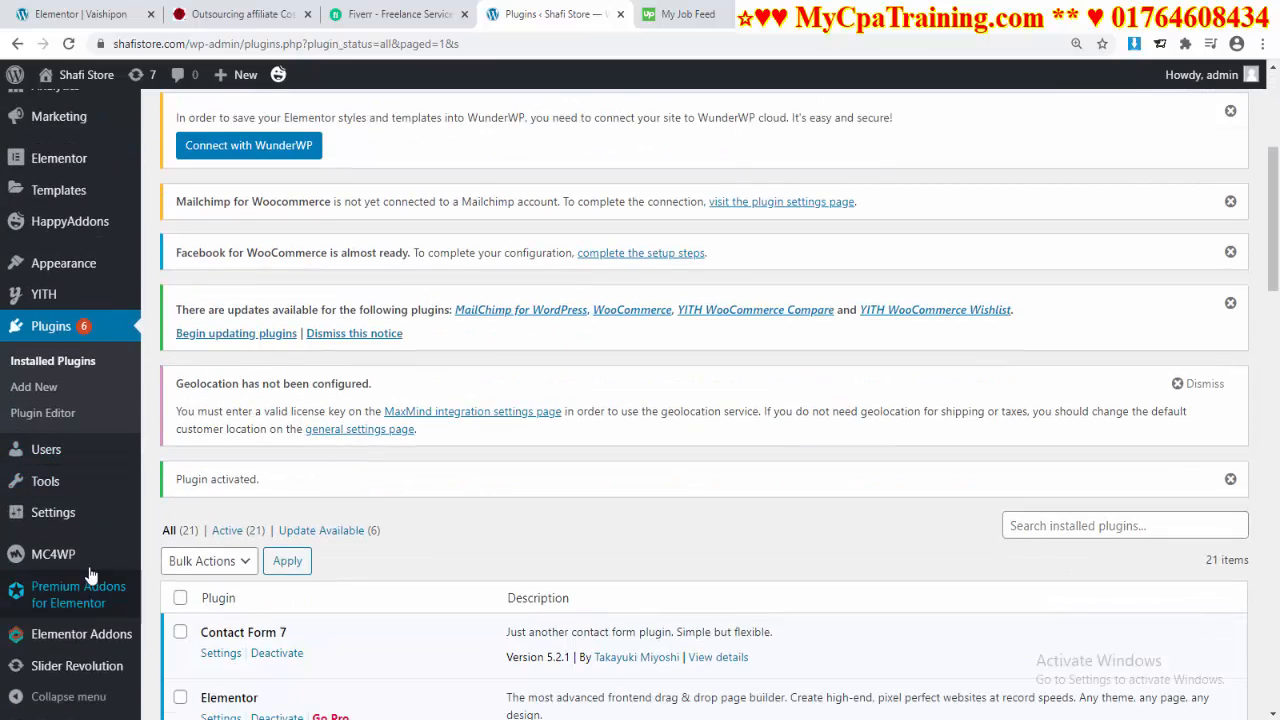
pyautogui.click(248, 198)
pyautogui.scroll(-3, 924, 365)
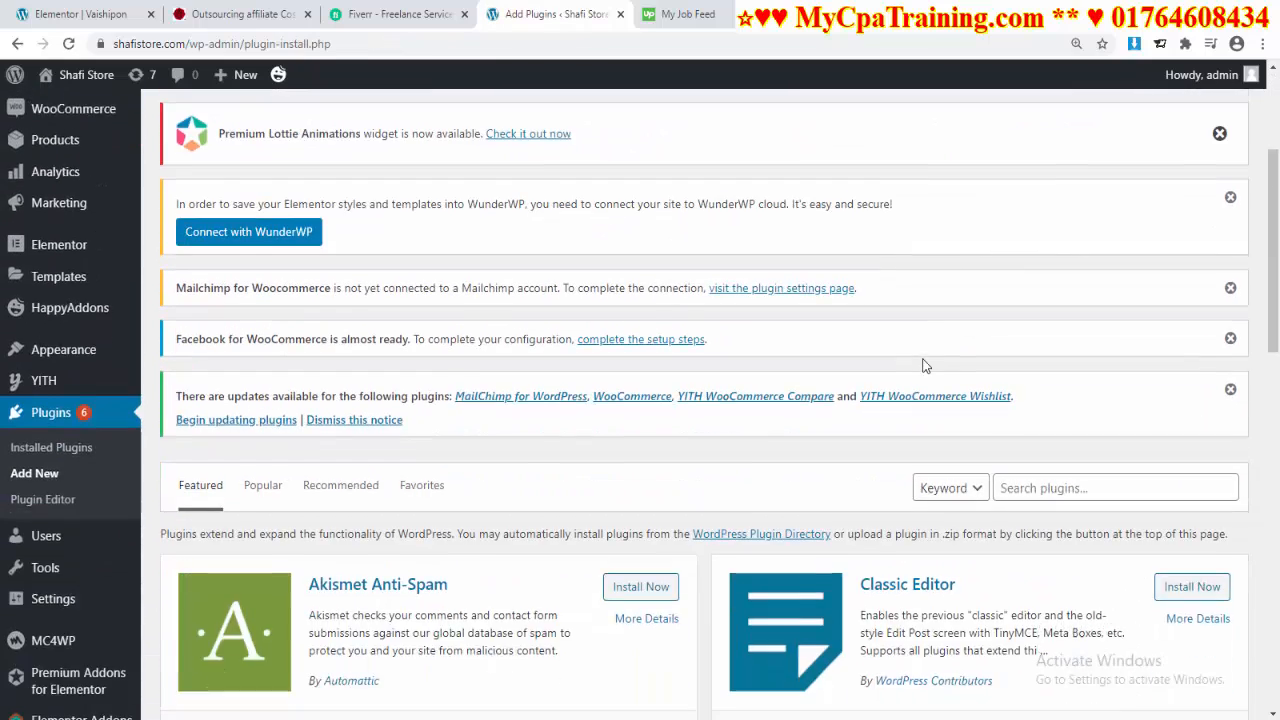
pyautogui.click(1028, 402)
pyautogui.write('. Essential Addons')
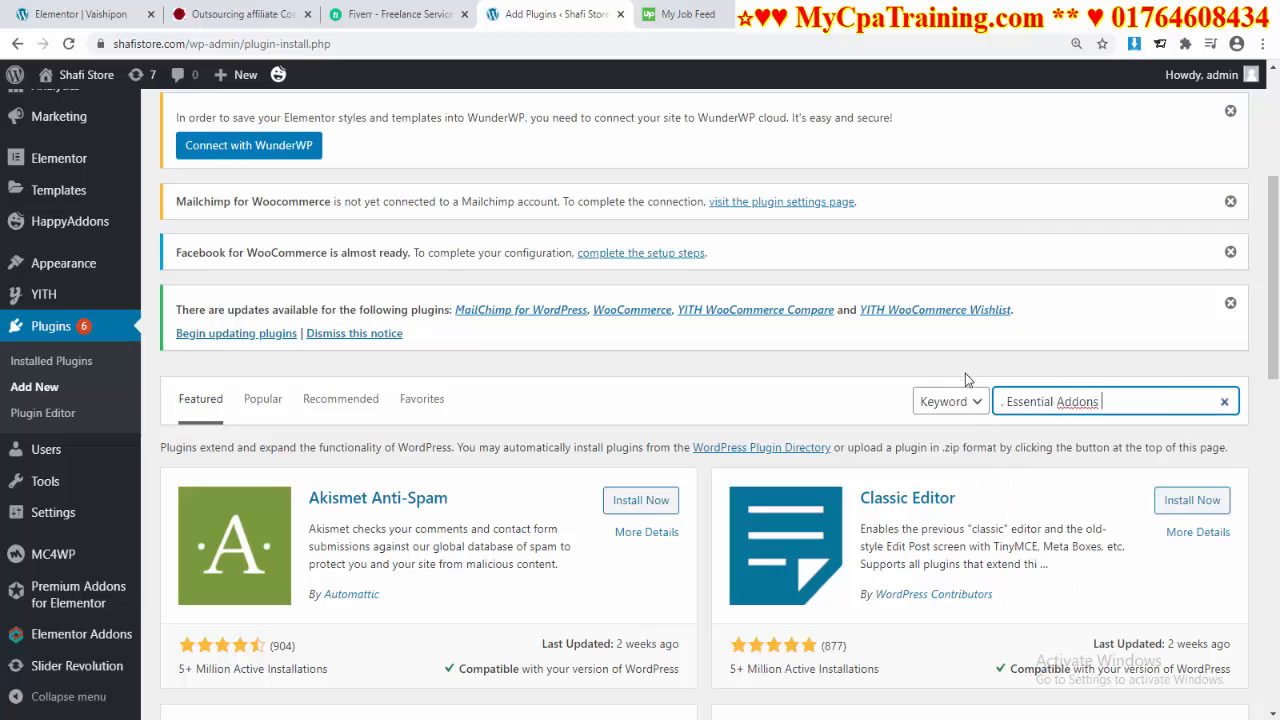
pyautogui.scroll(-3, 834, 466)
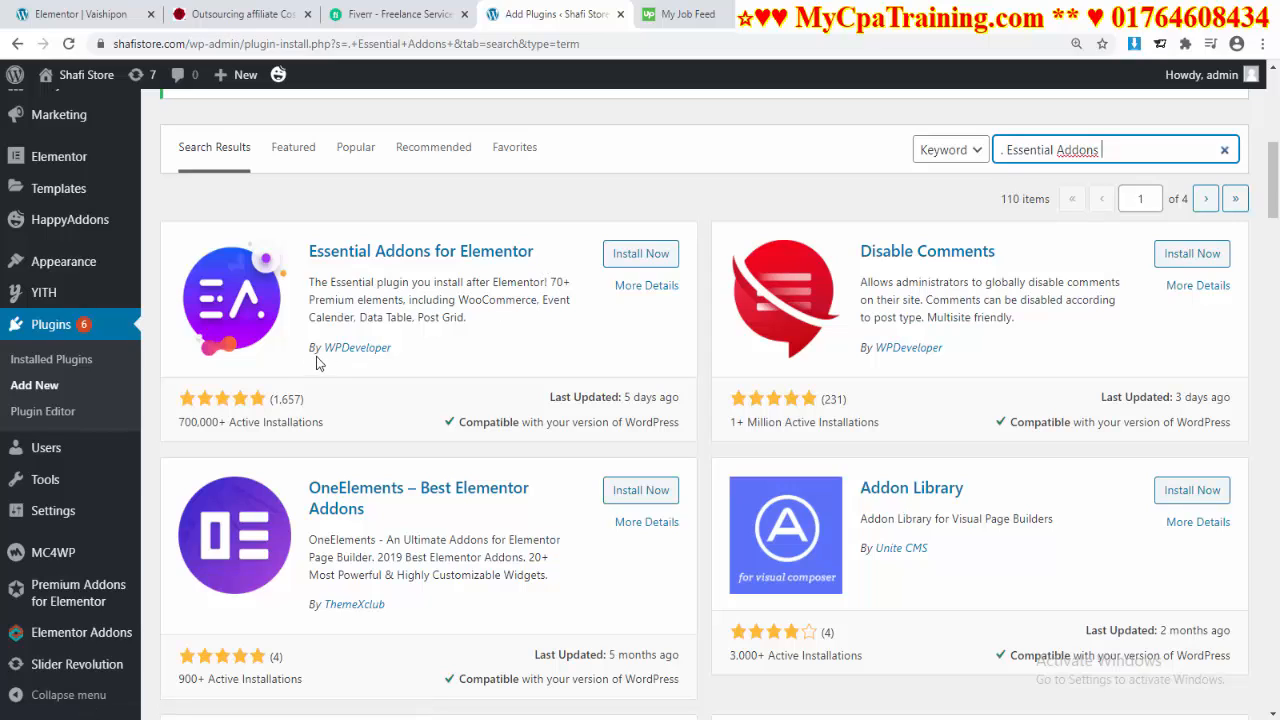
# Step: Install and activate the Essential Addons for Elementor plugin
pyautogui.click(636, 254)
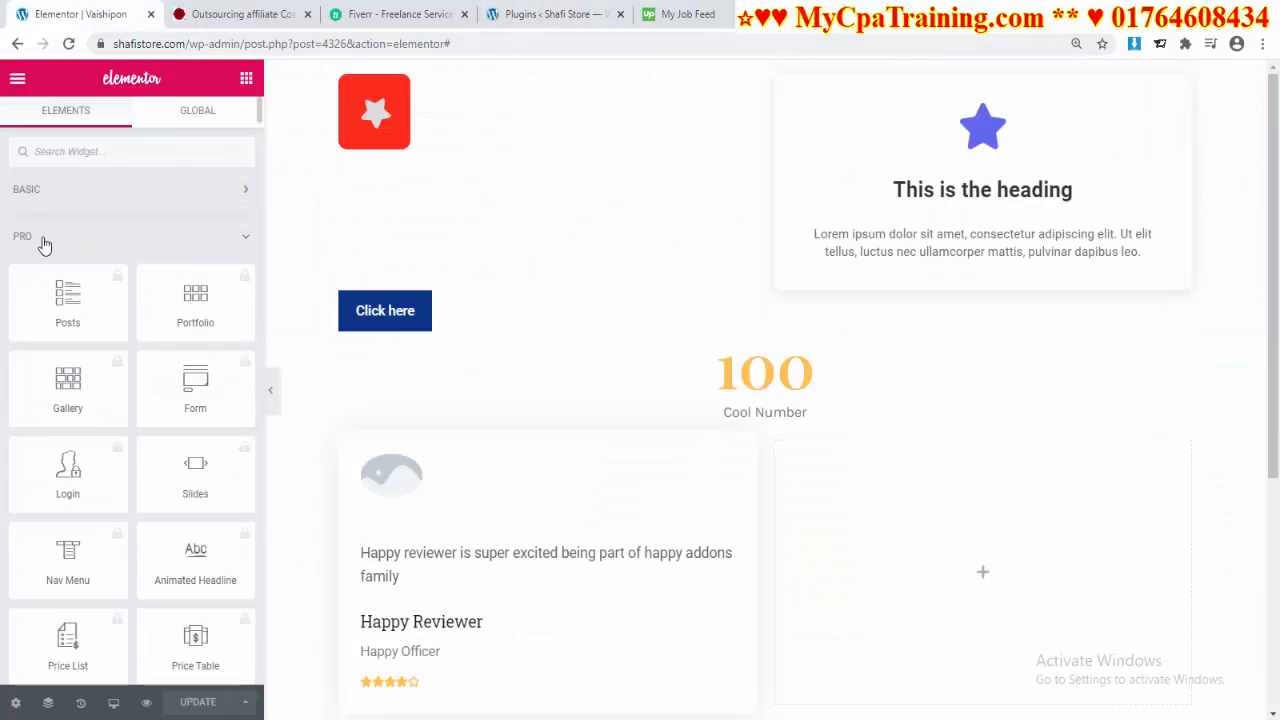
# Step: Look through the ElementsKit widgets in the Elementor page editor's widget list and switch to the mycpatraining.com page
pyautogui.click(40, 240)
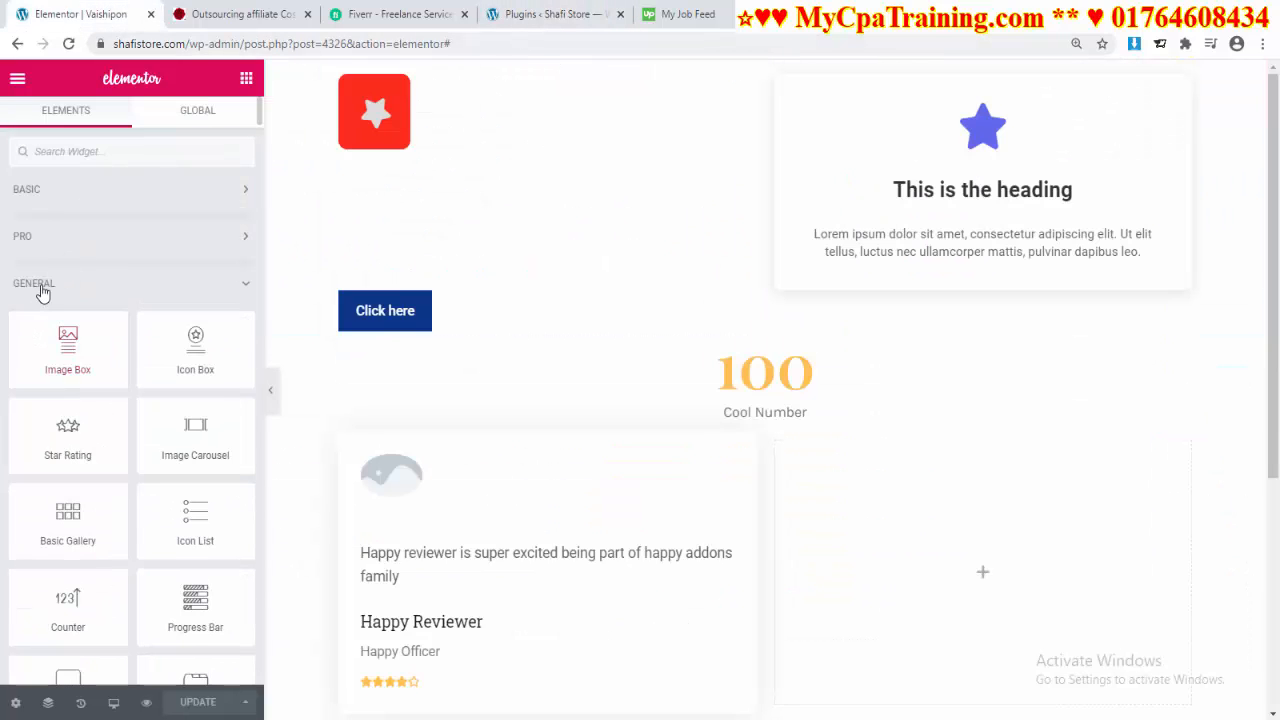
pyautogui.click(59, 290)
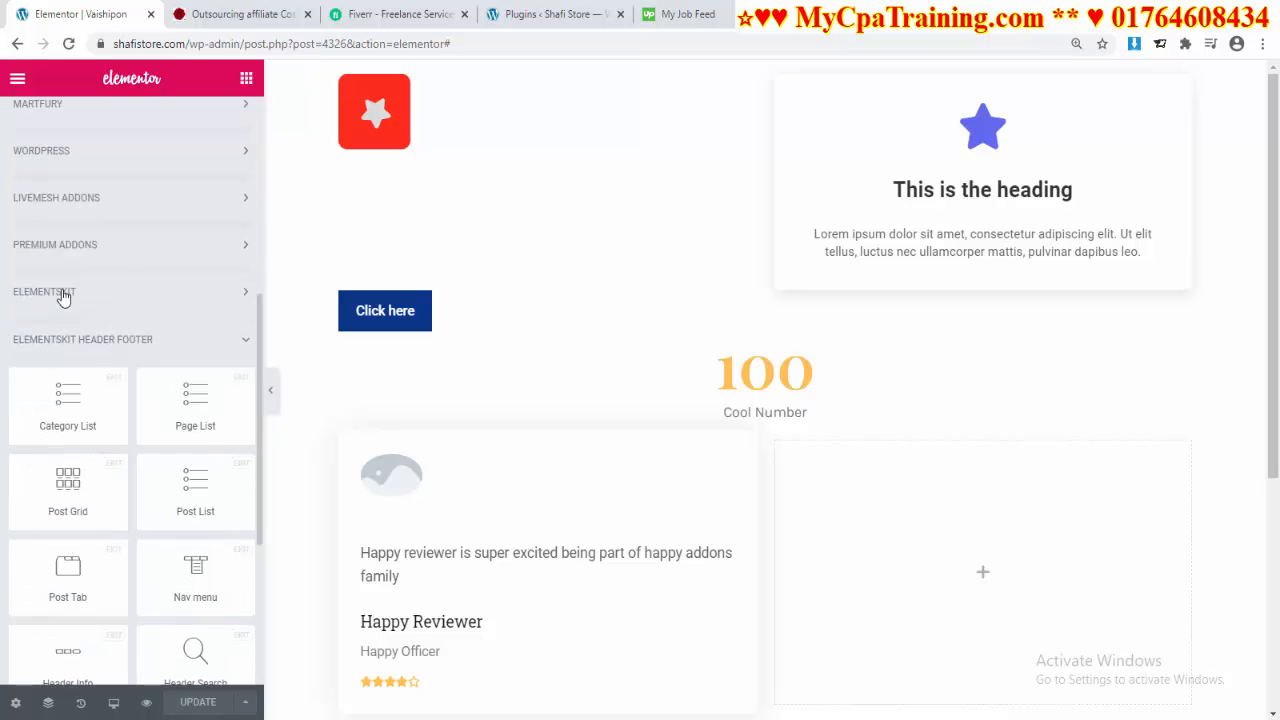
pyautogui.click(64, 297)
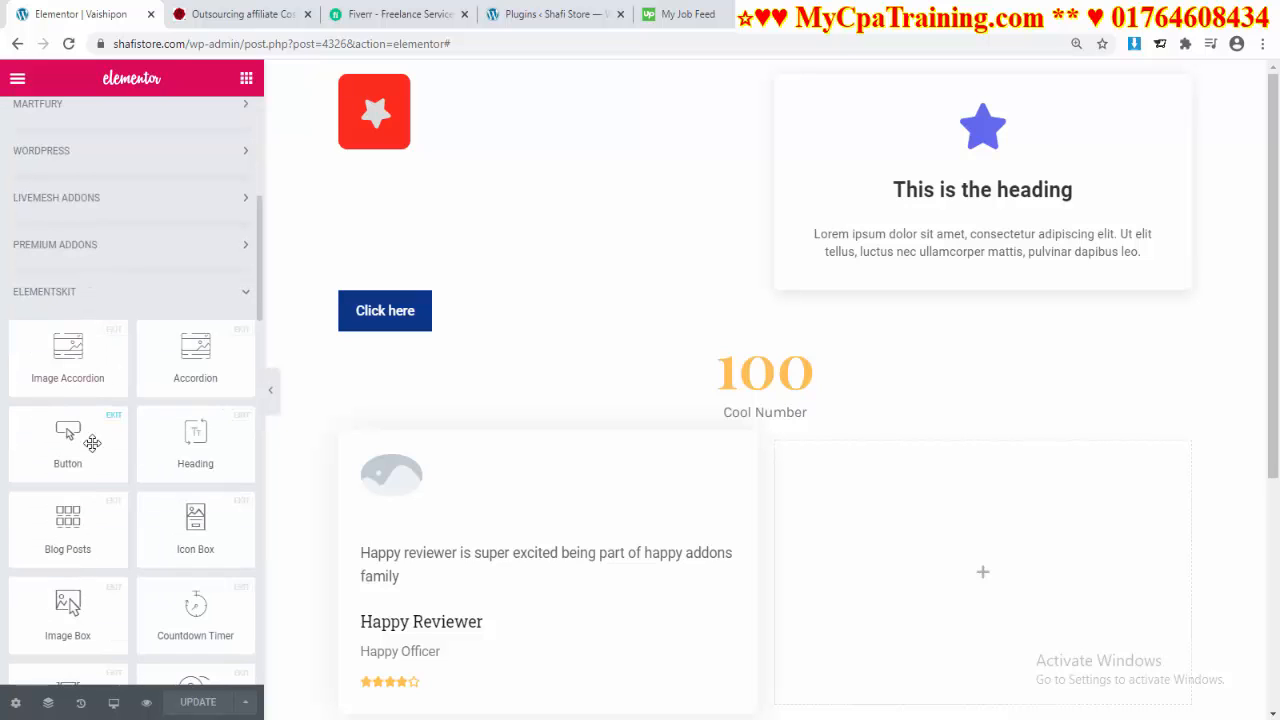
pyautogui.scroll(-10, 106, 456)
pyautogui.scroll(-2, 104, 447)
pyautogui.scroll(15, 106, 449)
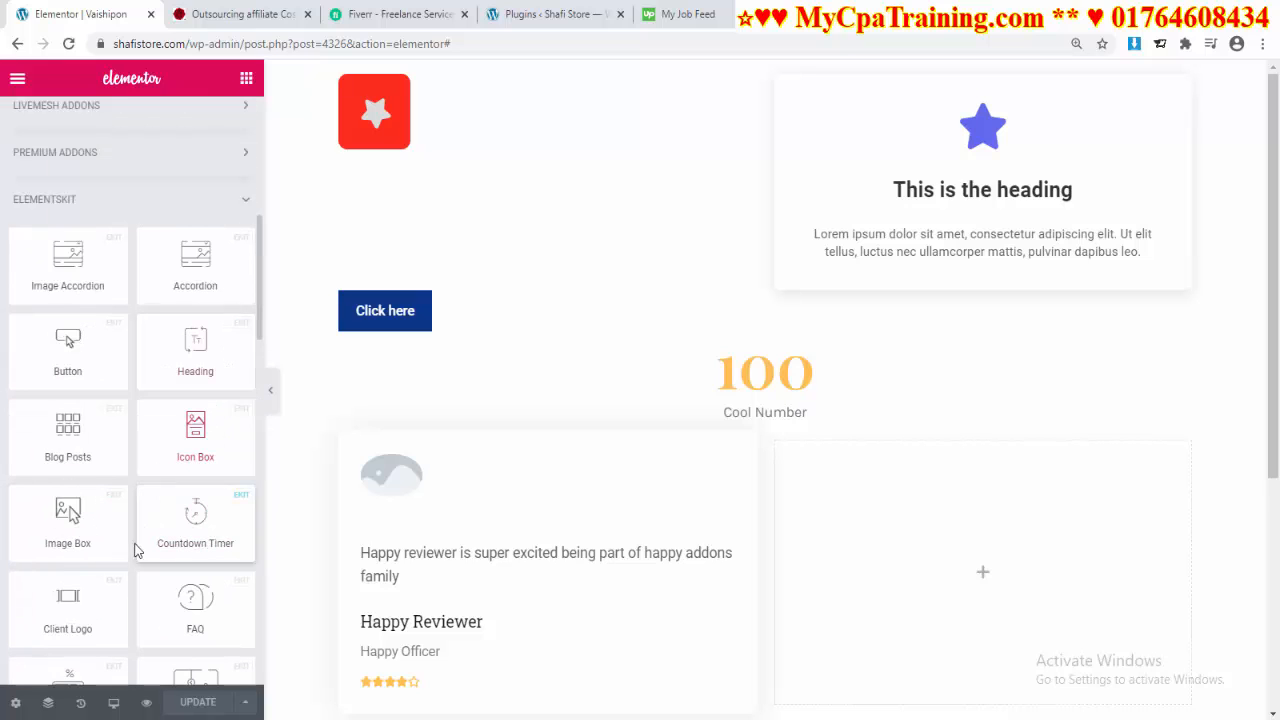
pyautogui.scroll(1, 145, 529)
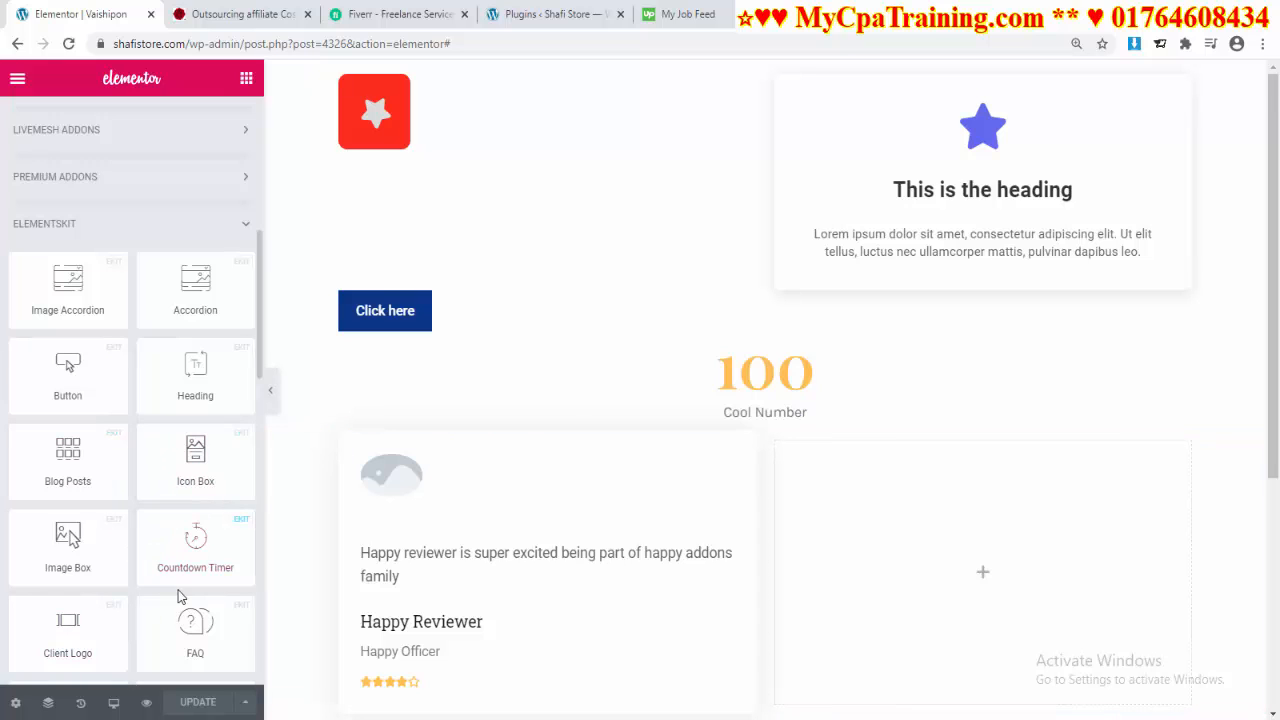
pyautogui.hotkey('ctrl', 'Tab')
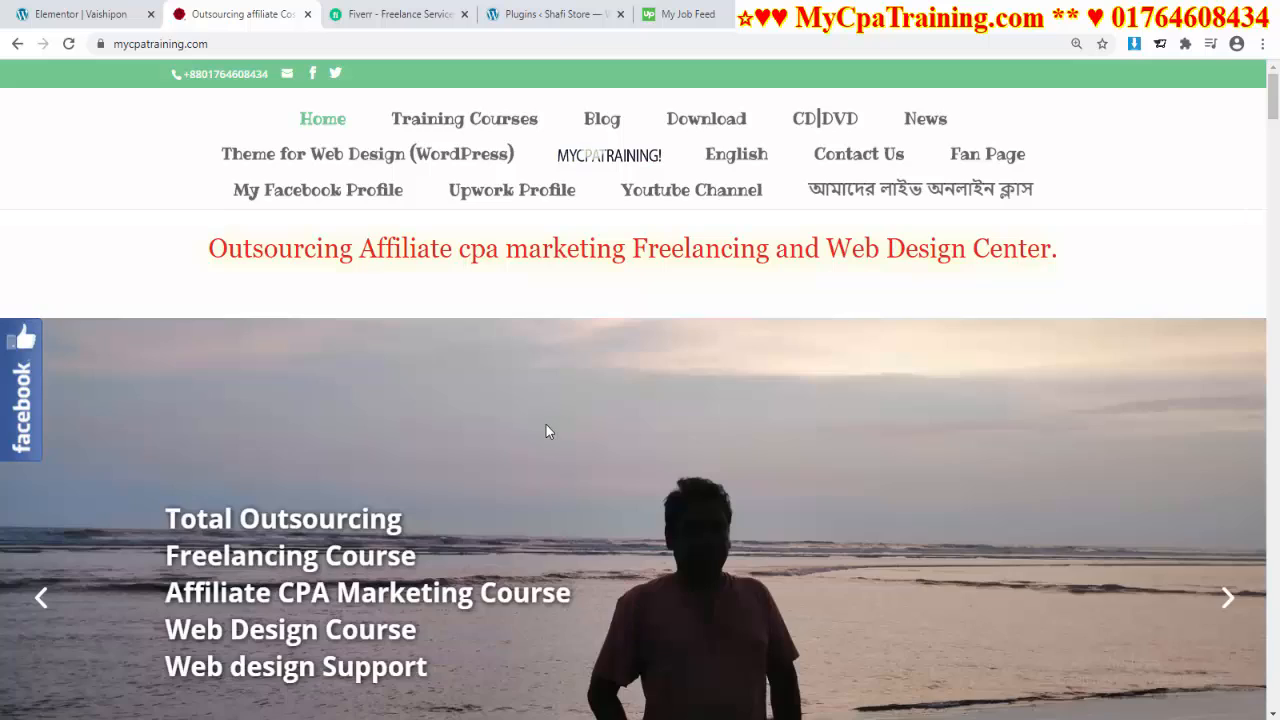